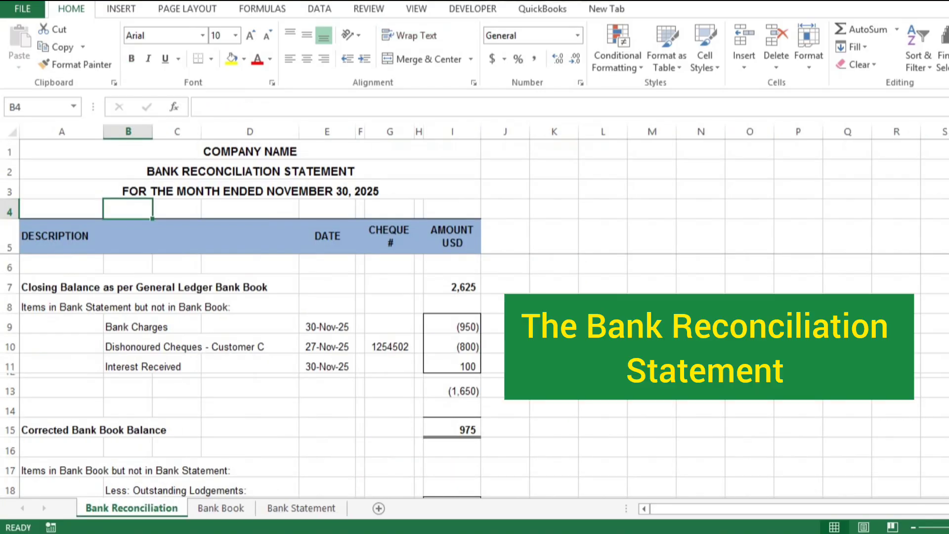
Step: Review the finished bank reconciliation statement from the heading down to the closing balance as per bank statement
key("Down")
key("Down")
key("Down")
key("Down")
key("Down")
key("Down")
key("Down")
key("Down")
key("Down")
key("Down")
key("Down")
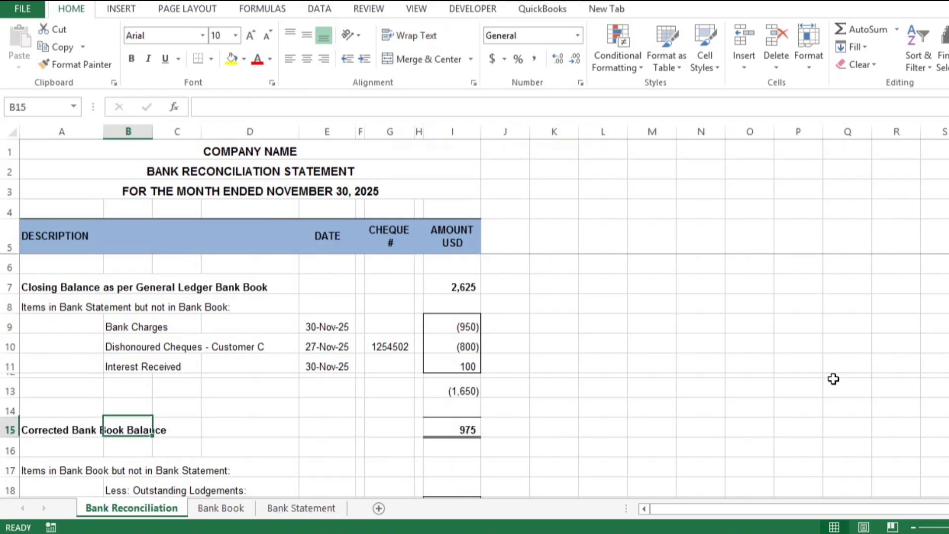
key("Down")
key("Down")
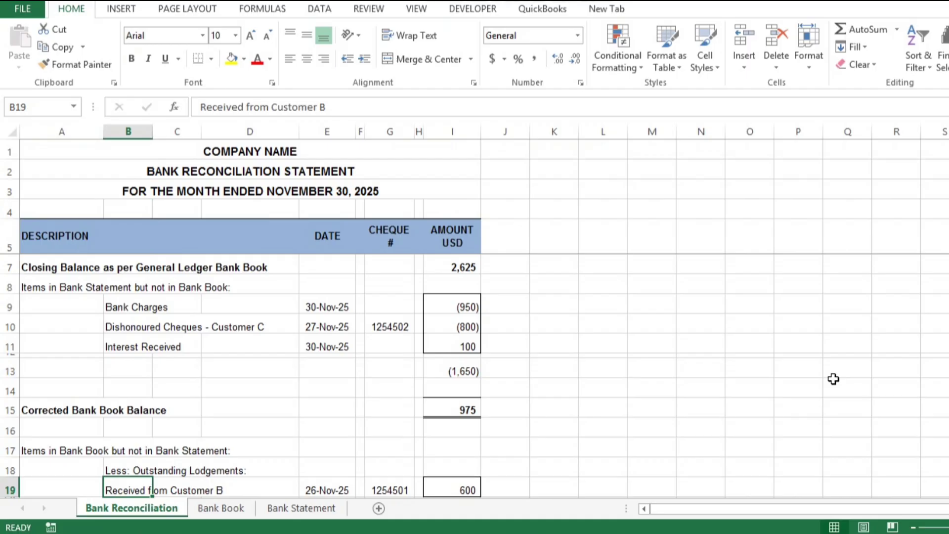
key("Down")
key("Down")
key("Down")
key("Down")
key("Down")
key("Down")
key("Down")
key("Down")
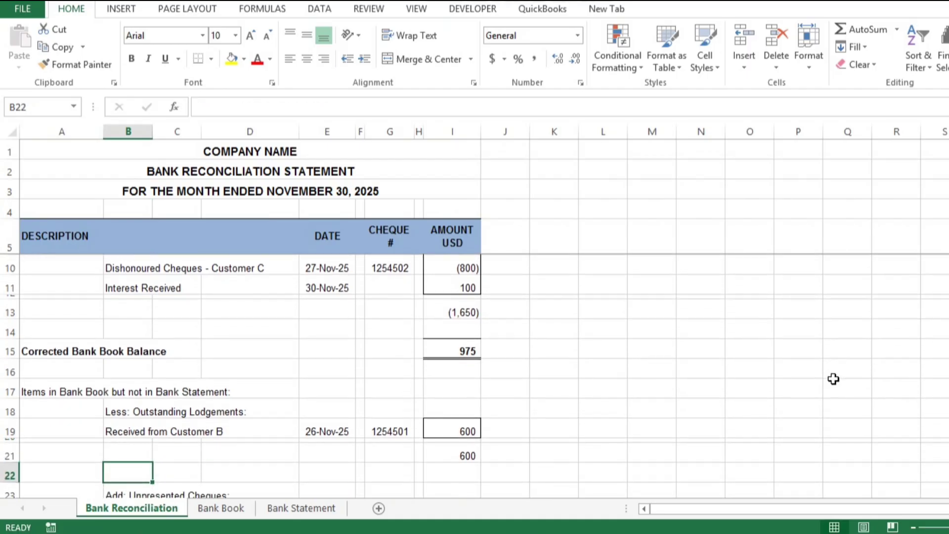
key("Down")
key("Down")
key("Down")
key("Down")
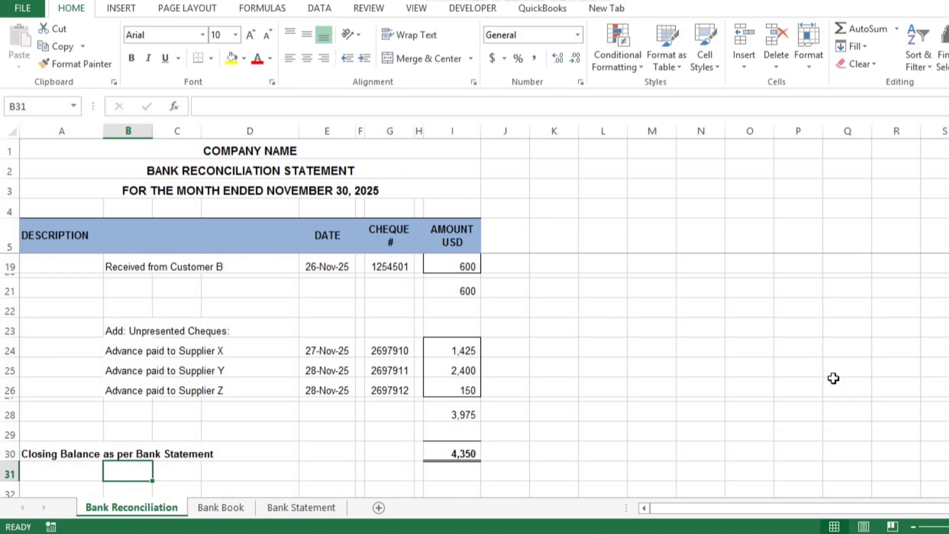
Step: Review the transactions and closing balance on the Bank Book sheet
key("ctrl+Page_Down")
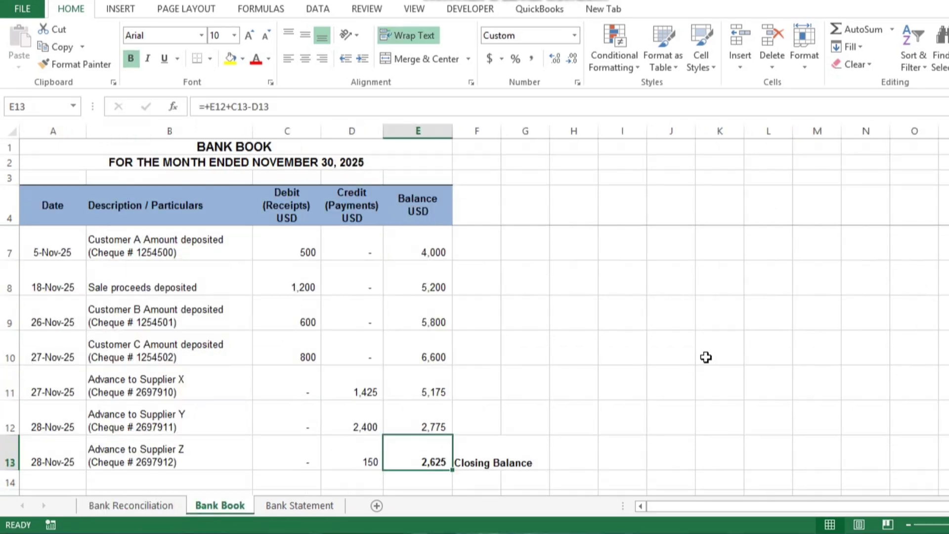
key("Page_Up")
key("Down")
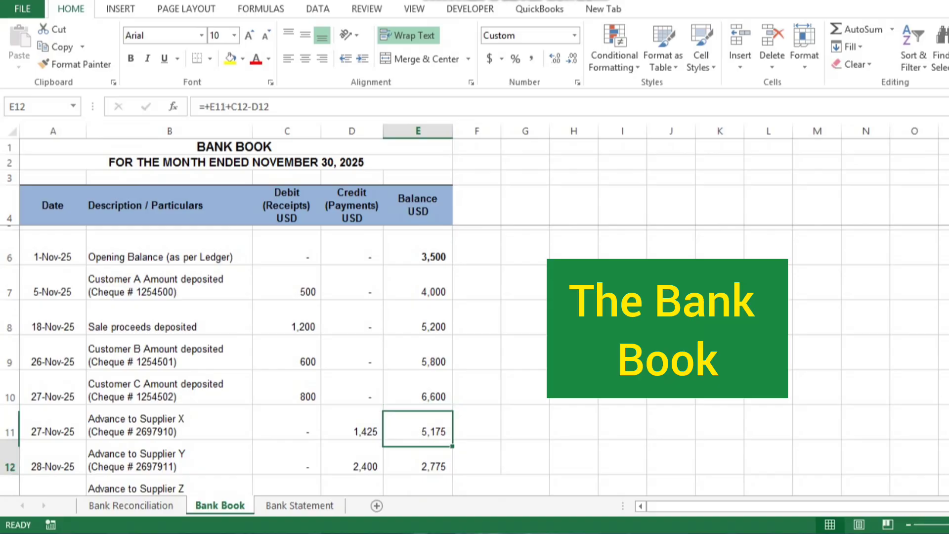
key("Down")
key("Down")
key("Down")
key("Down")
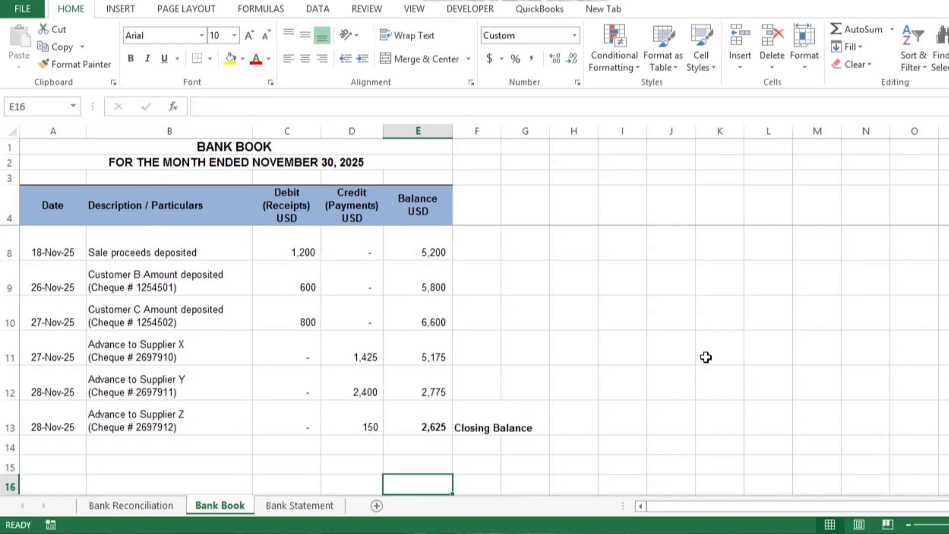
Step: Compare the closing balance on the Bank Statement sheet with the Bank Reconciliation and Bank Book sheets
key("ctrl+Page_Down")
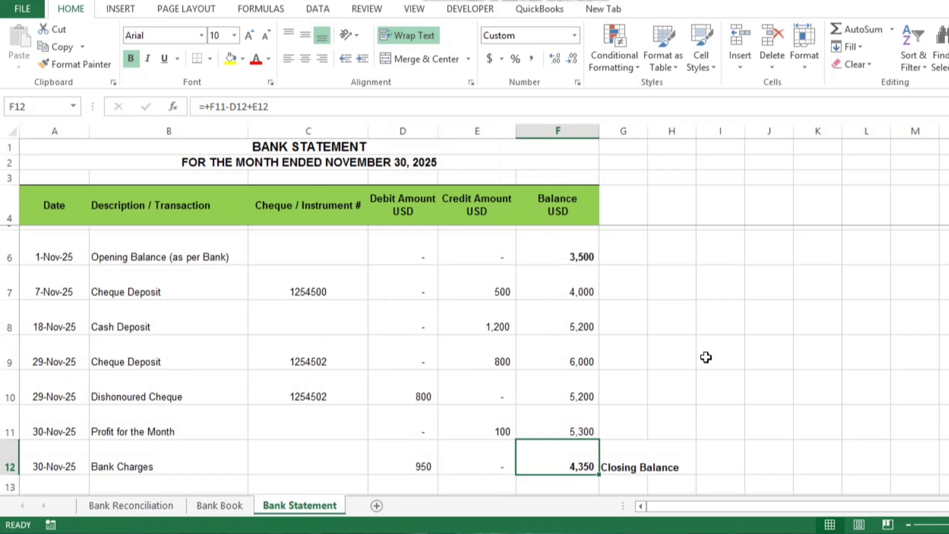
key("ctrl+Page_Up")
key("ctrl+Page_Up")
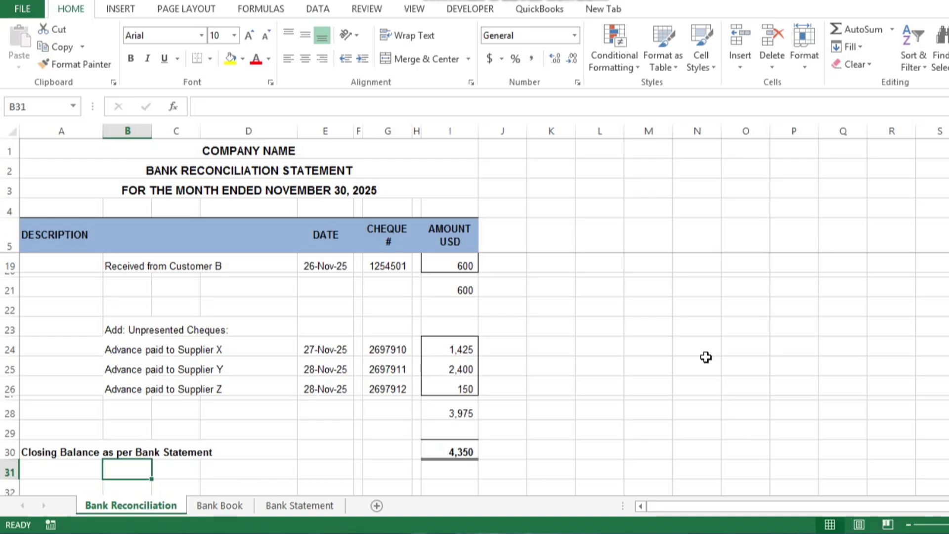
key("ctrl+Page_Down")
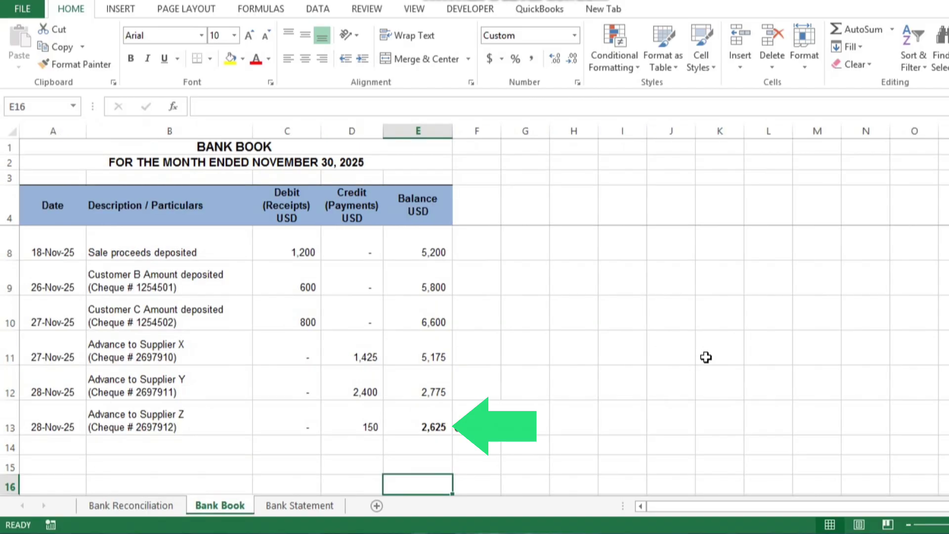
key("ctrl+Page_Down")
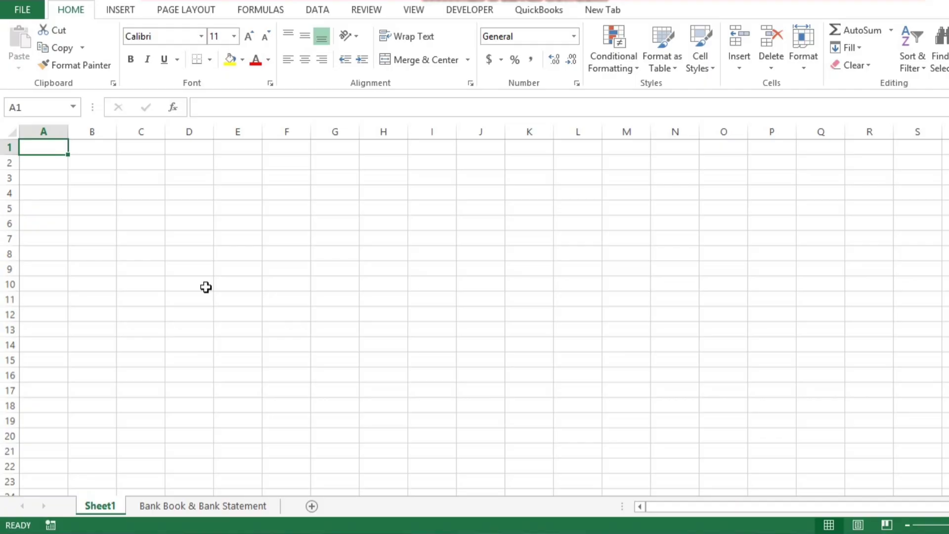
Step: On the blank Sheet1, enter COMPANY NAME, BANK RECONCILIATION STATEMENT and FOR THE MONTH ENDED NOVEMBER 30, 2025 in cells A1 to A3
type("COMPANY NAME")
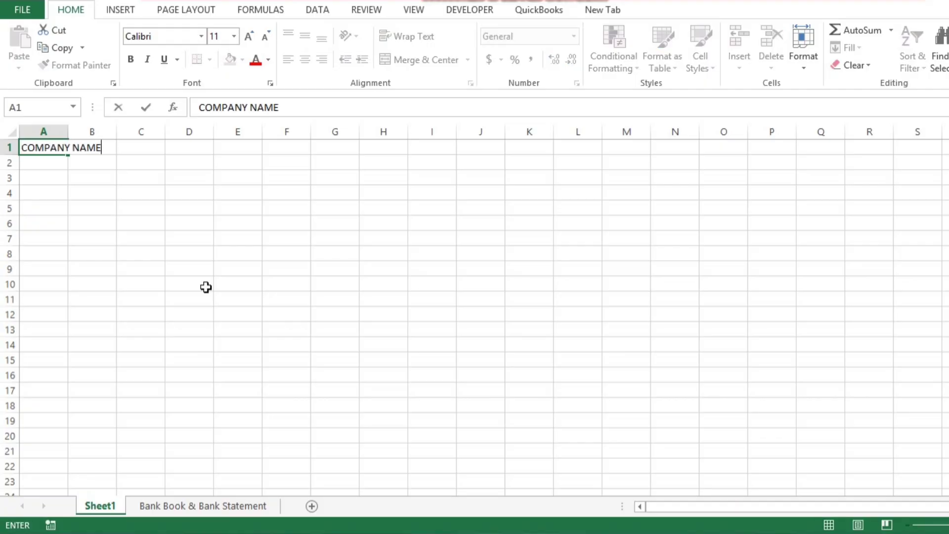
key("Return")
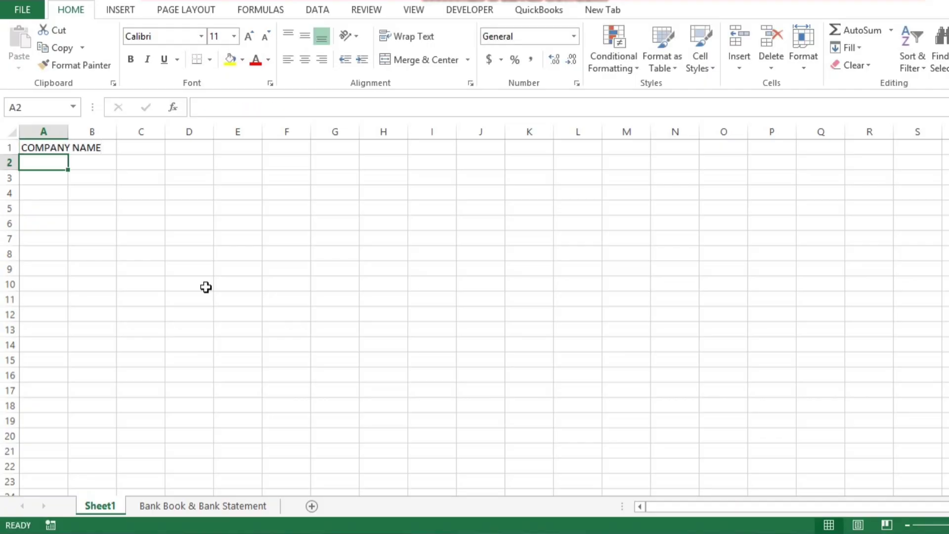
type("BANK RECONCILIATION STATEMENT")
key("Return")
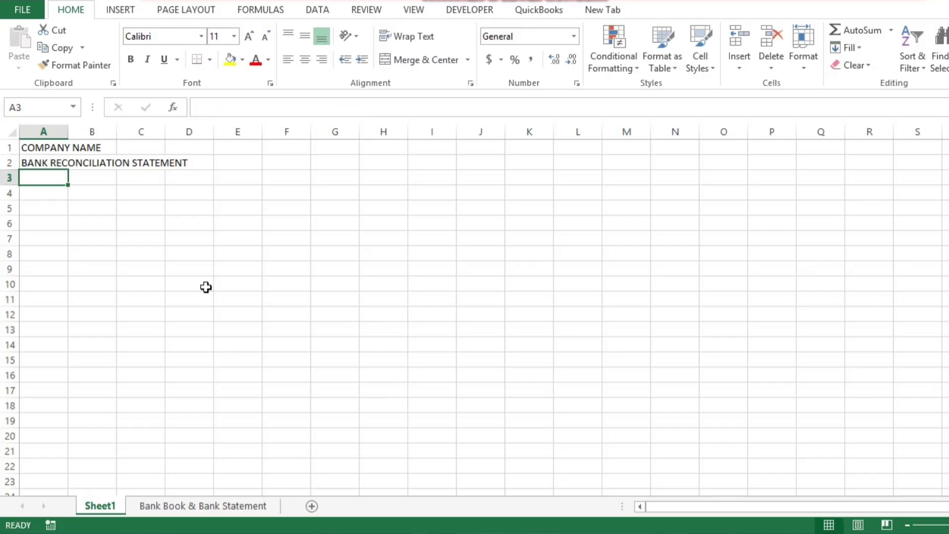
type("FOR THE MONTH ENDED NOVEMBER 30, 2025")
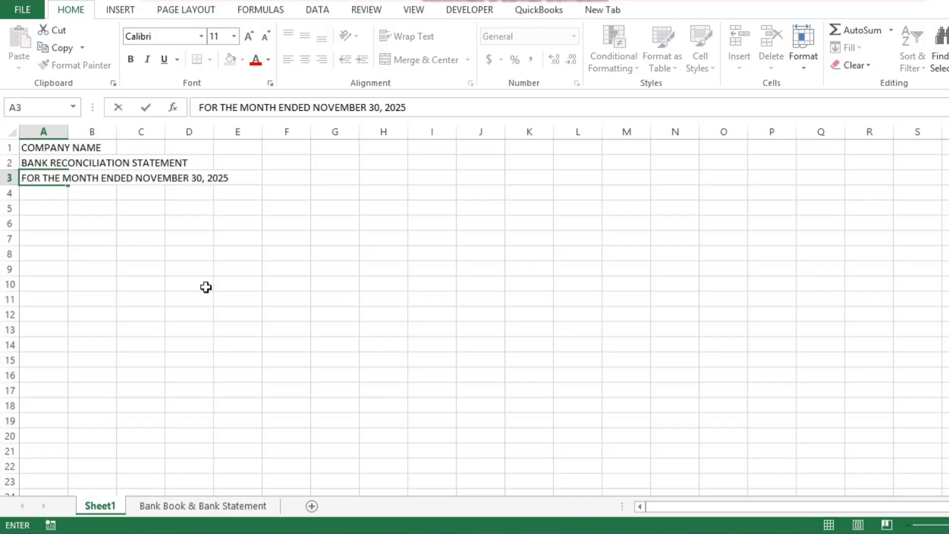
key("ctrl+Return")
Step: Make the three title lines in A1:A3 bold
key("Up")
key("Up")
key("shift+Down")
key("shift+Down")
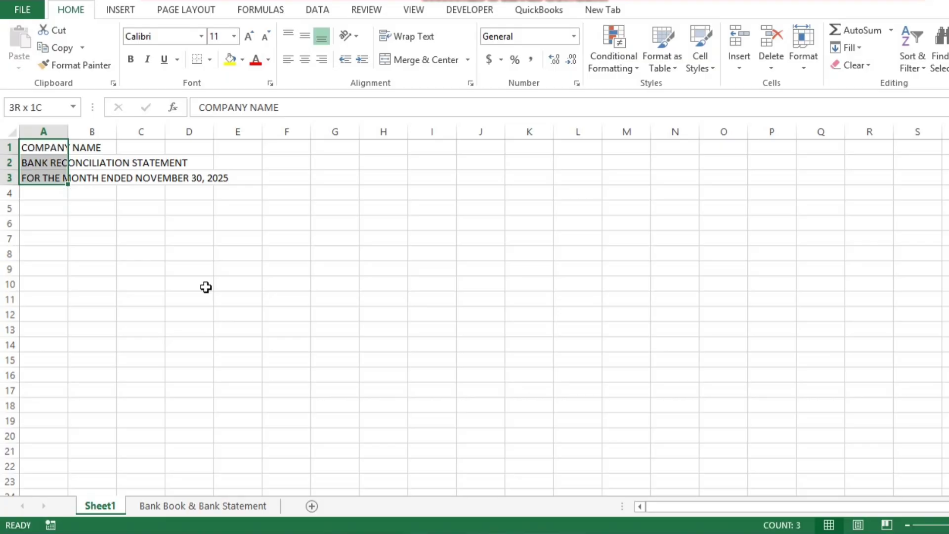
key("ctrl+b")
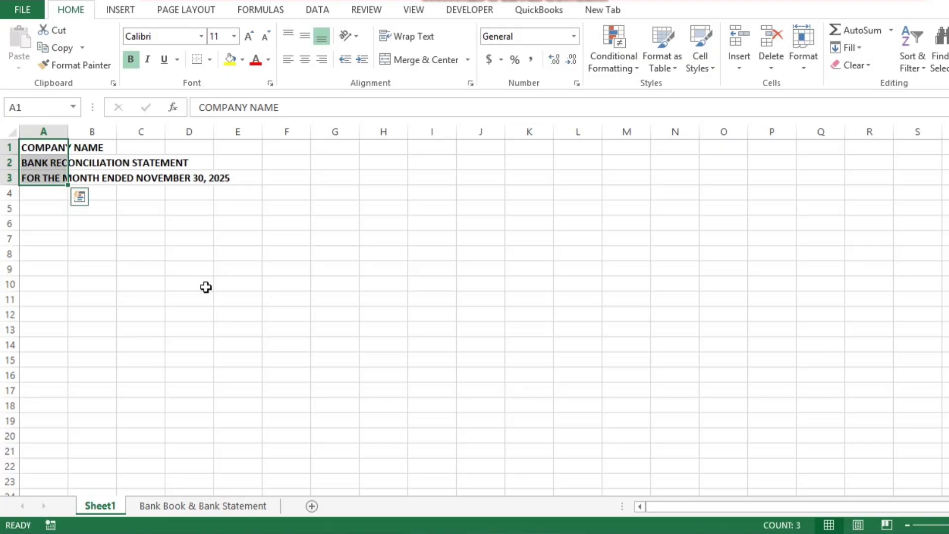
Step: Enter the column heading DESCRIPTION in bold in A5 and the heading DATE in E5
key("Down")
key("Down")
key("Down")
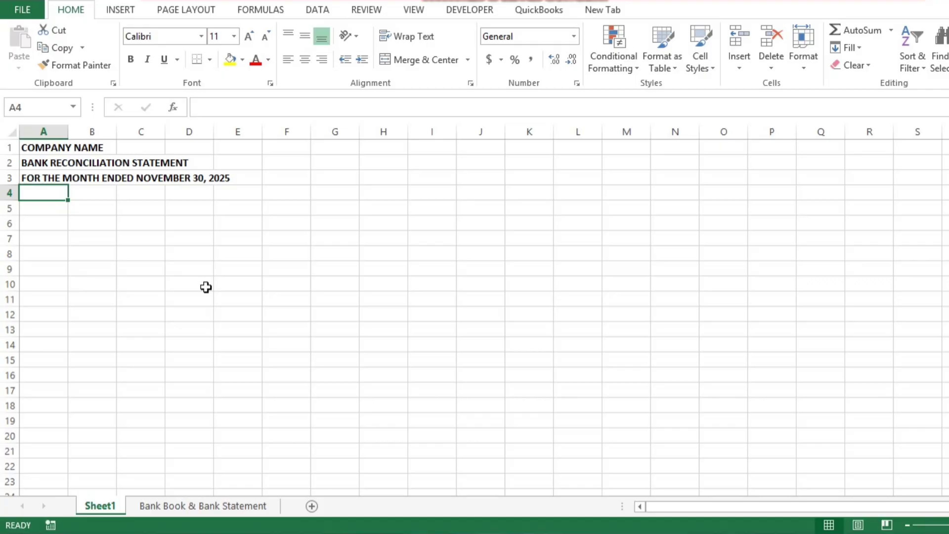
key("Down")
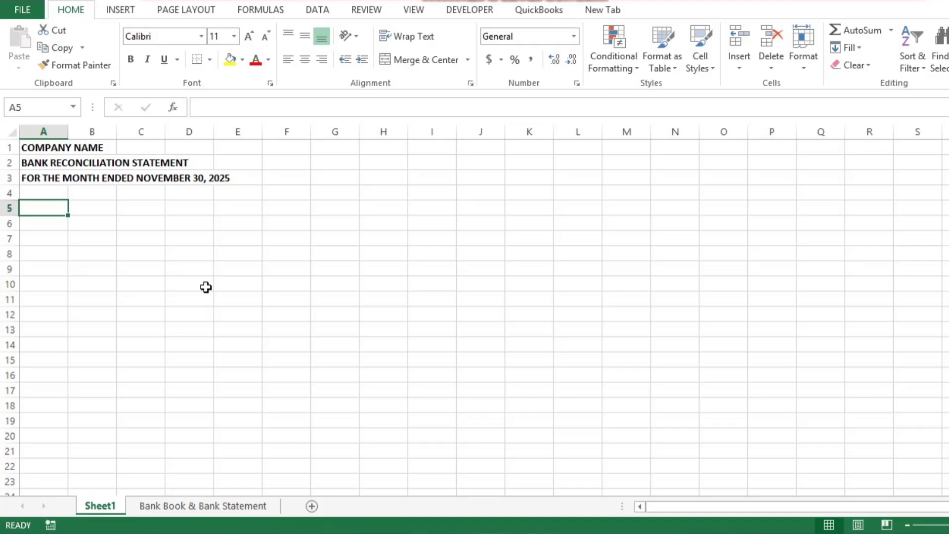
type("DESCRIPTION")
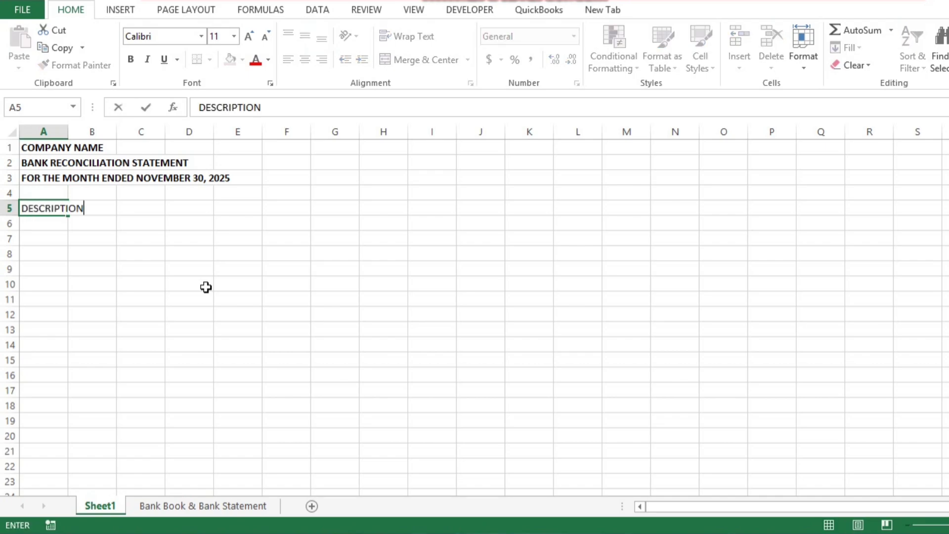
key("Return")
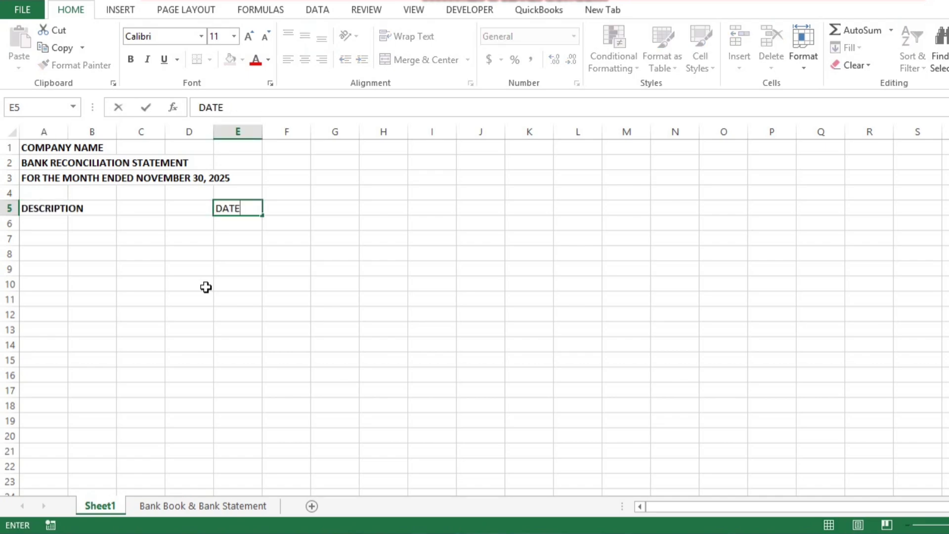
key("Return")
Step: Enter the heading CHEQUE # in G5, with the # on a second line within the cell
key("Right")
key("Right")
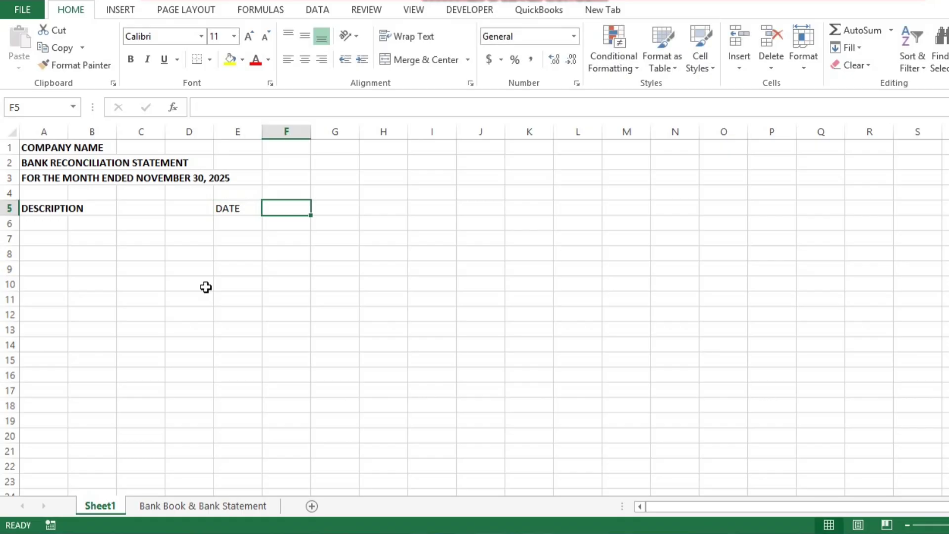
type("CHEQUE")
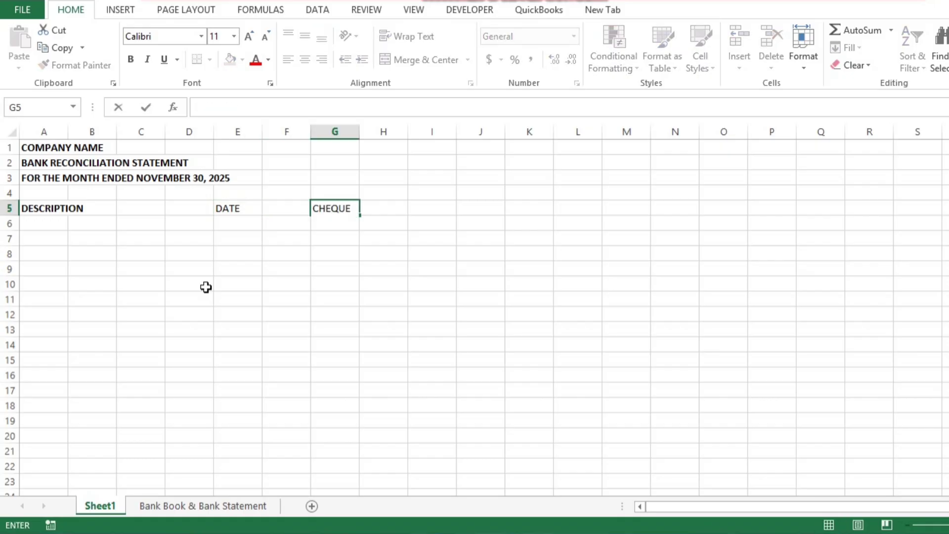
key("alt+Return")
type("#")
key("Return")
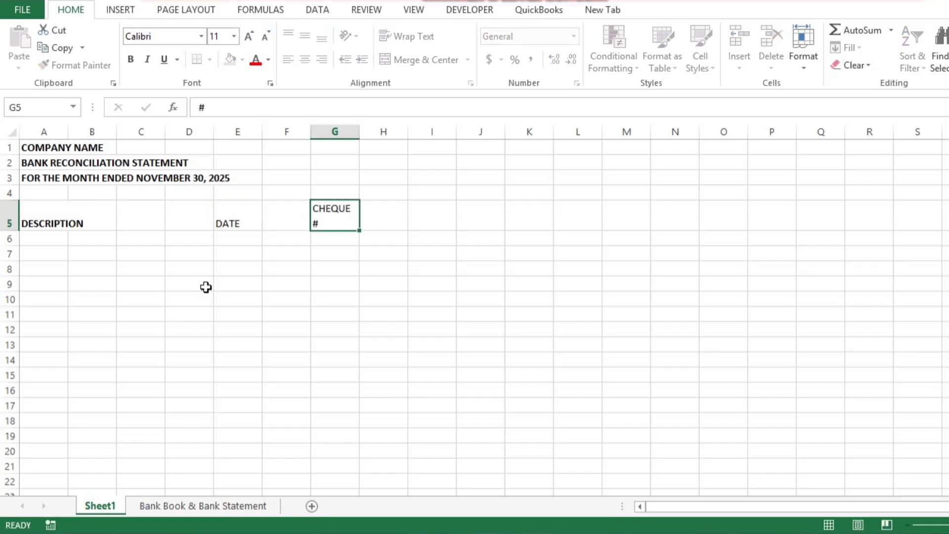
Step: Enter the heading AMOUNT USD in I5, with USD on a second line within the cell
key("Up")
key("Right")
key("Right")
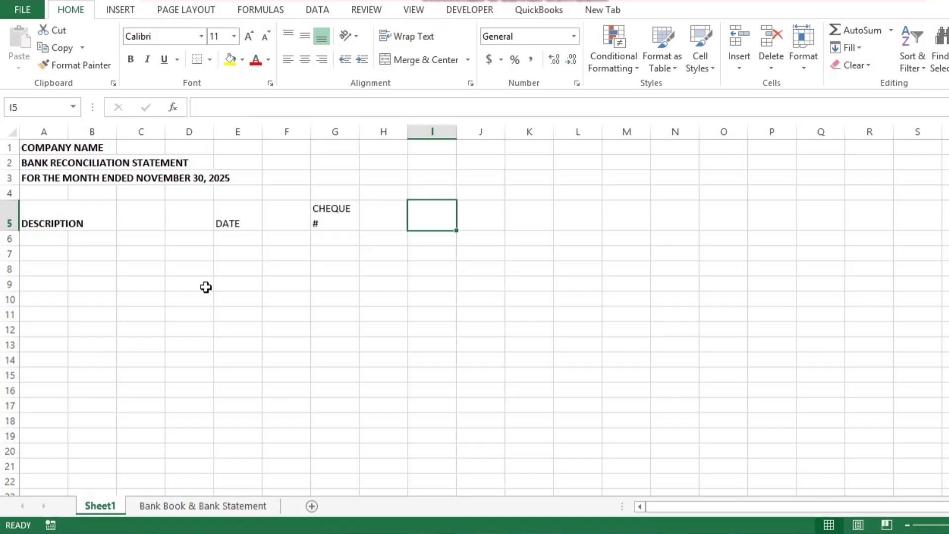
type("AMOUNT")
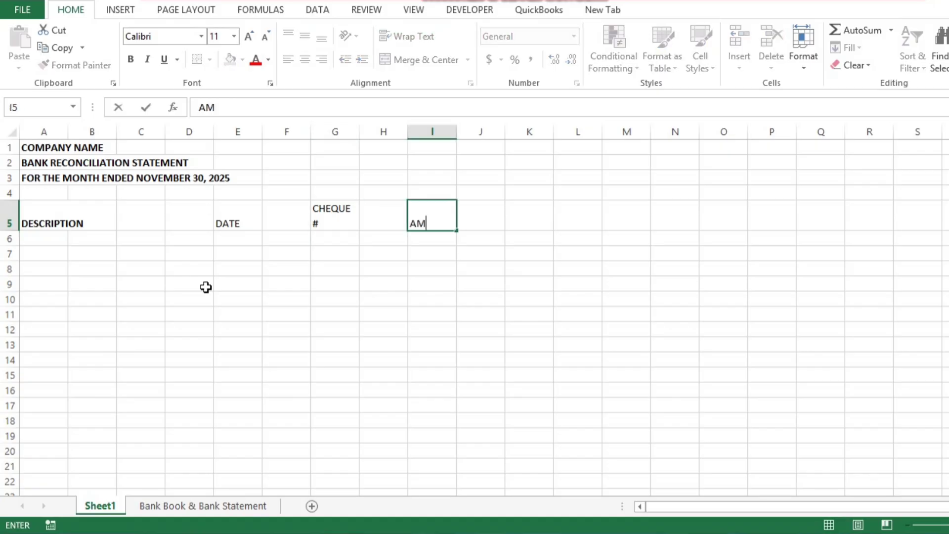
key("alt+Return")
type("USD")
key("Return")
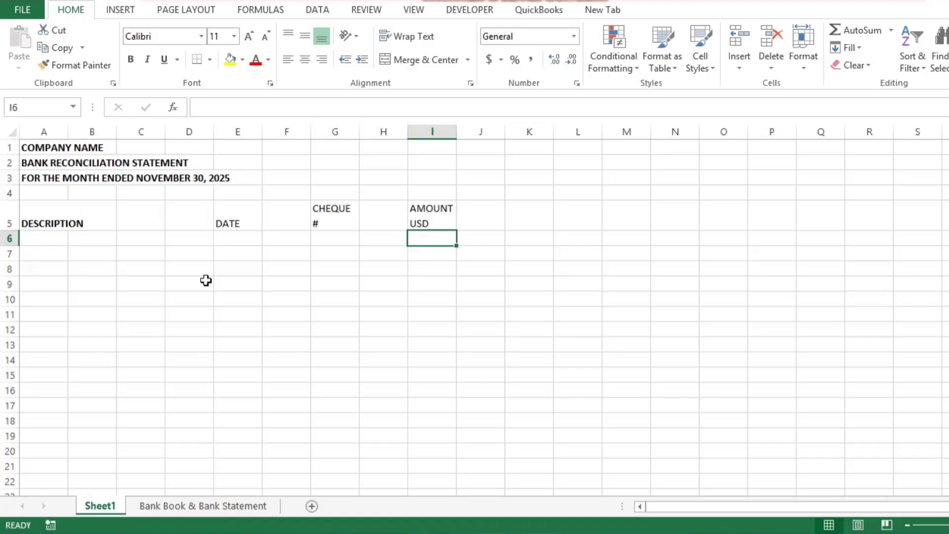
Step: Make all the column headings in A5:I5 bold
key("Up")
key("Left")
key("Left")
key("Left")
key("Left")
key("Left")
key("Left")
key("Left")
key("Left")
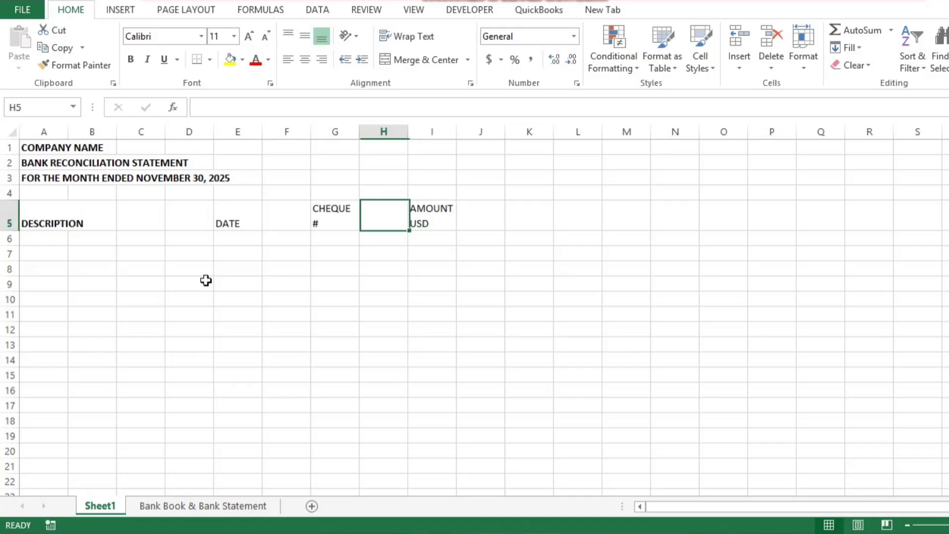
key("shift+Right")
key("shift+Right")
key("shift+Right")
key("shift+Right")
key("shift+Right")
key("shift+Right")
key("shift+Right")
key("shift+Right")
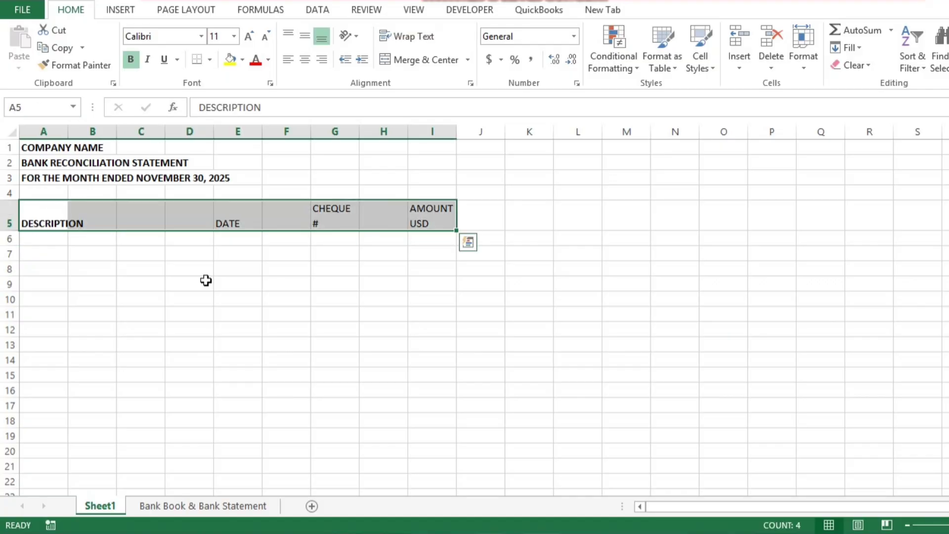
key("ctrl+b")
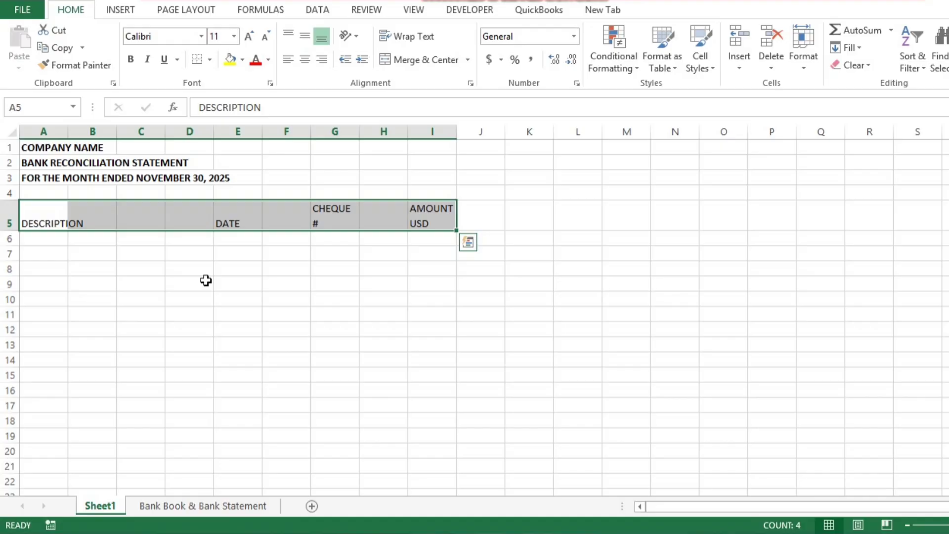
key("ctrl+b")
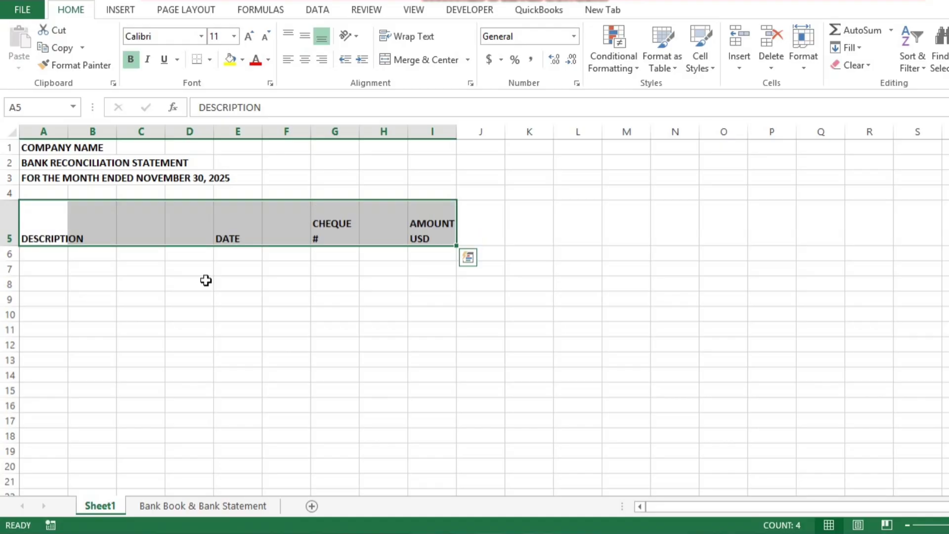
Step: Fill the header row A5:I5 with light blue and add bottom and top borders to it
left_click(241, 60)
left_click(271, 114)
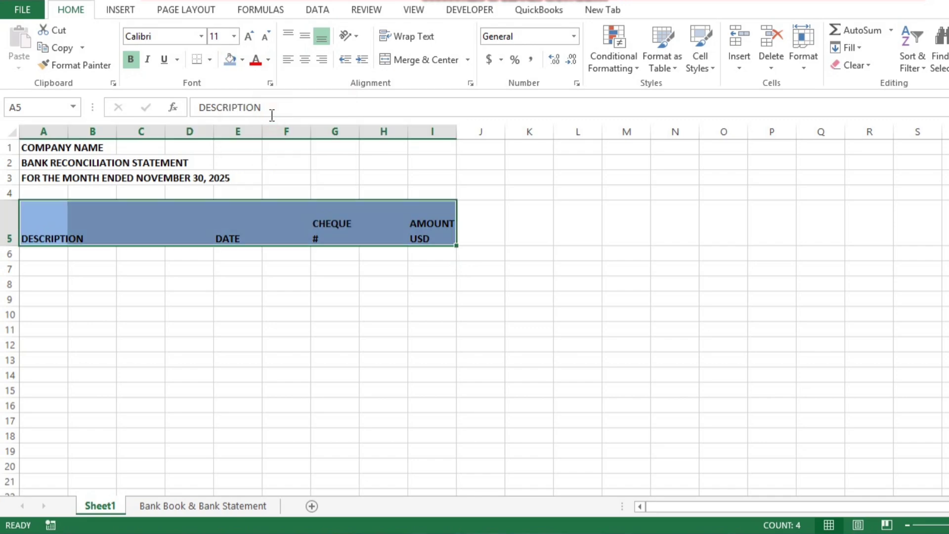
left_click(210, 60)
left_click(213, 95)
left_click(210, 61)
left_click(218, 114)
Step: Centre the A5:I5 headings horizontally and vertically, and align the DESCRIPTION heading in A5 to the left
left_click(304, 60)
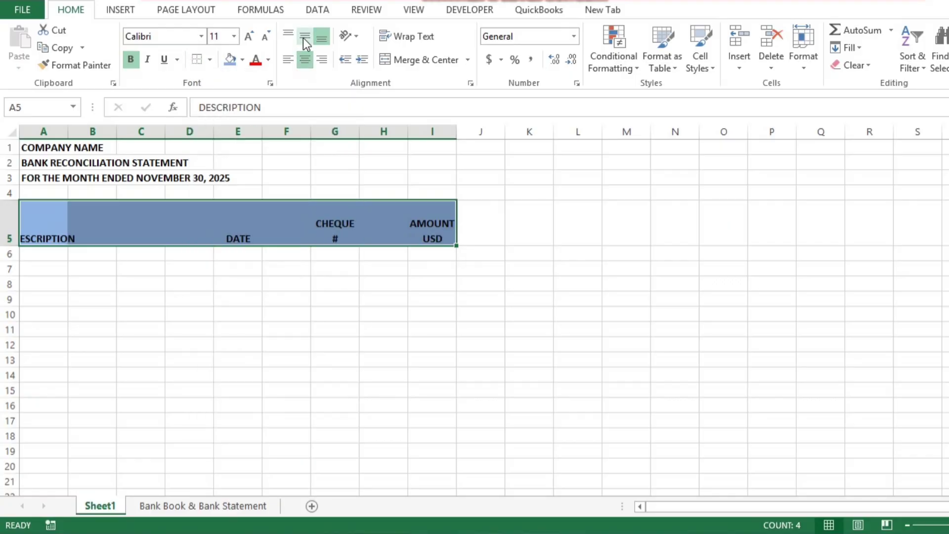
left_click(304, 38)
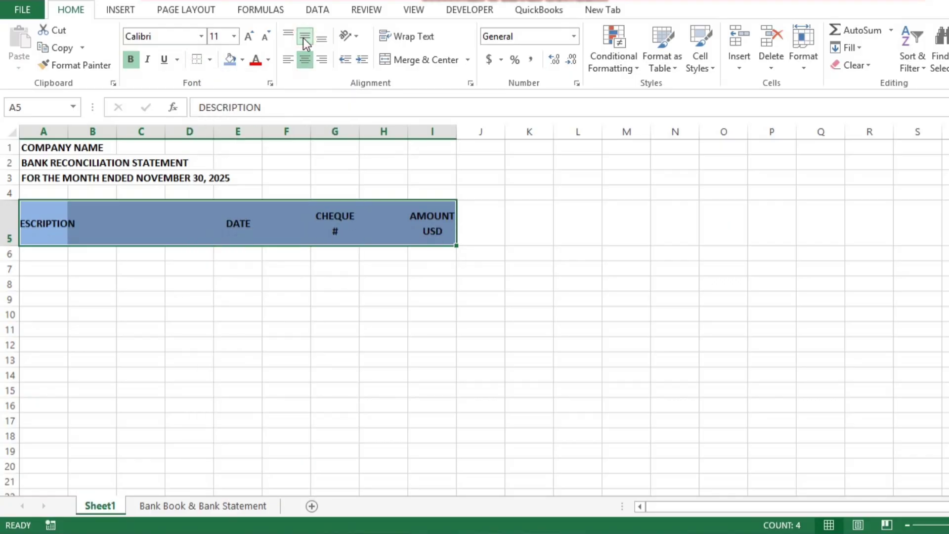
left_click(286, 61)
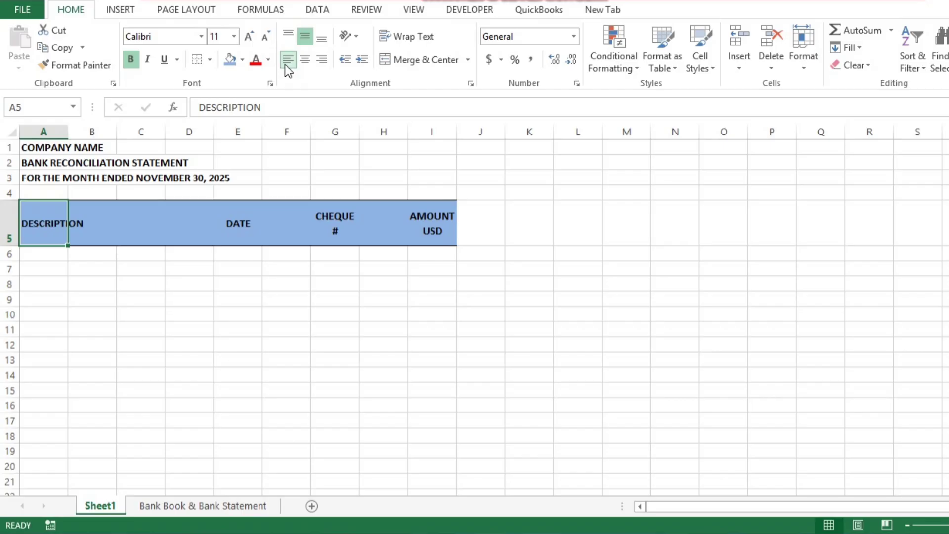
Step: Set the width of the spacer columns F and H to 1
key("Right")
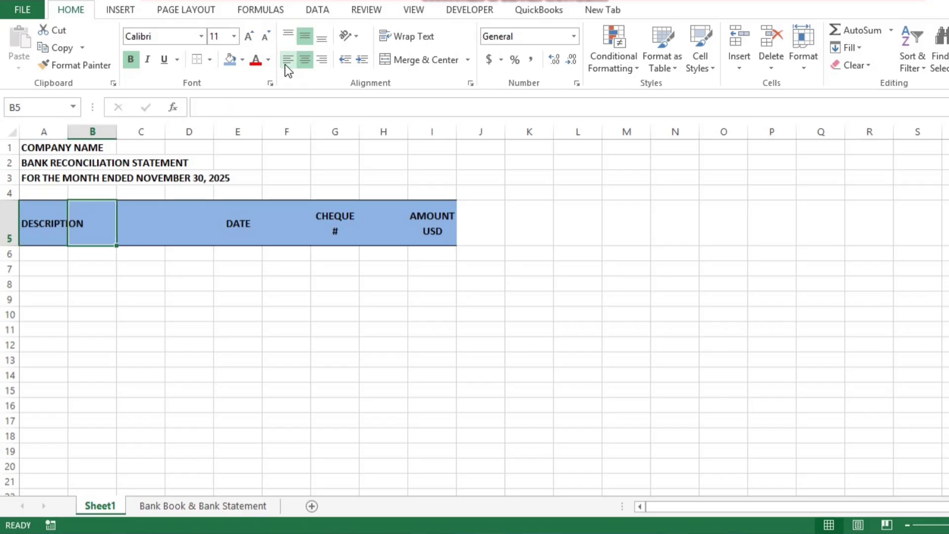
key("Right")
key("Right")
key("Right")
key("Right")
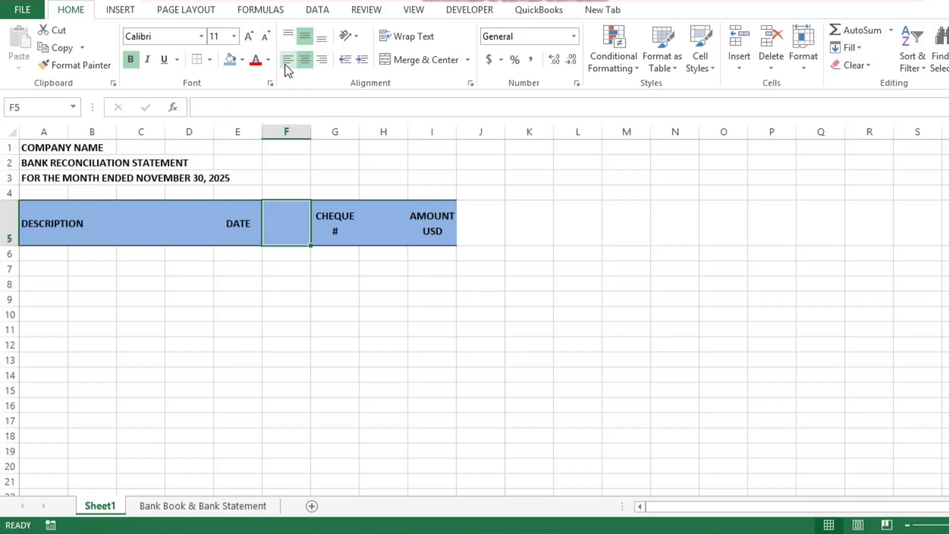
key("ctrl+space")
left_click(380, 130, "ctrl")
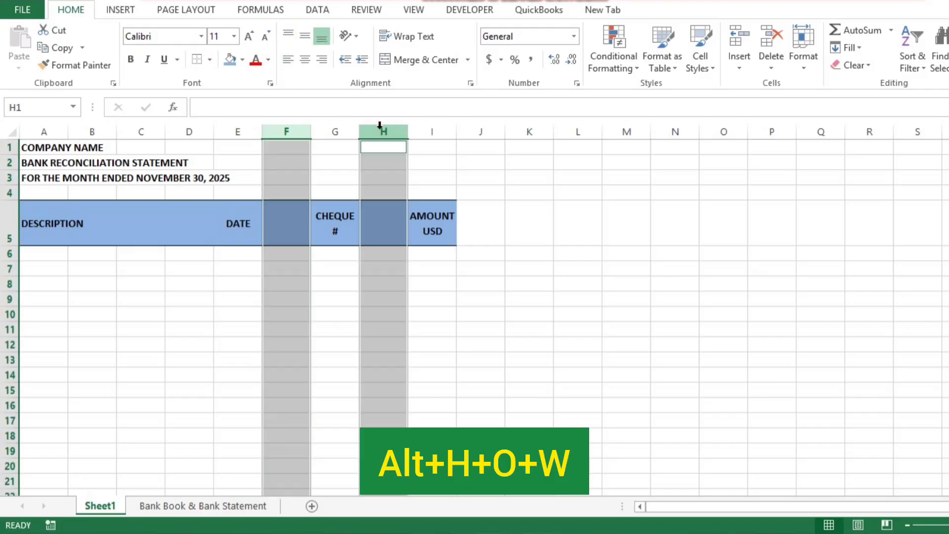
key("alt+h")
type("ow")
type("1")
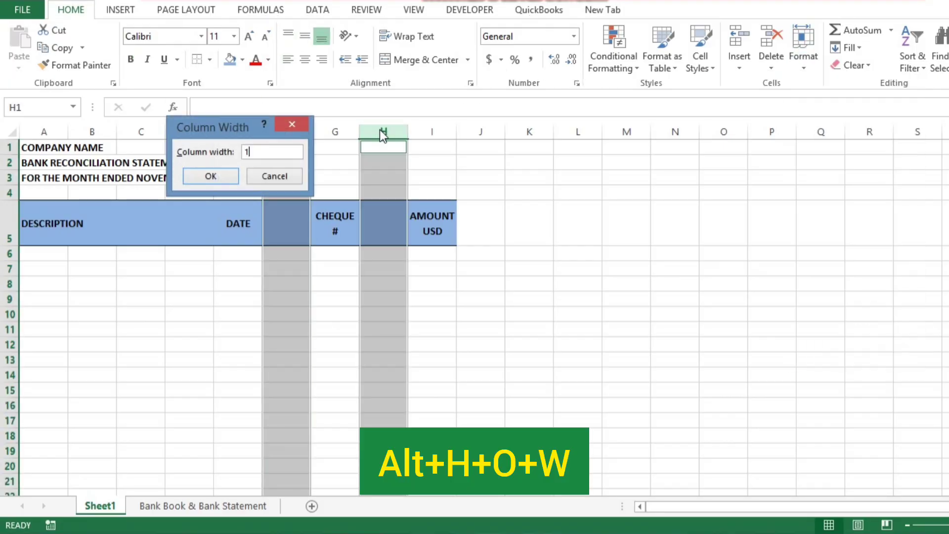
left_click(213, 178)
left_click(239, 322)
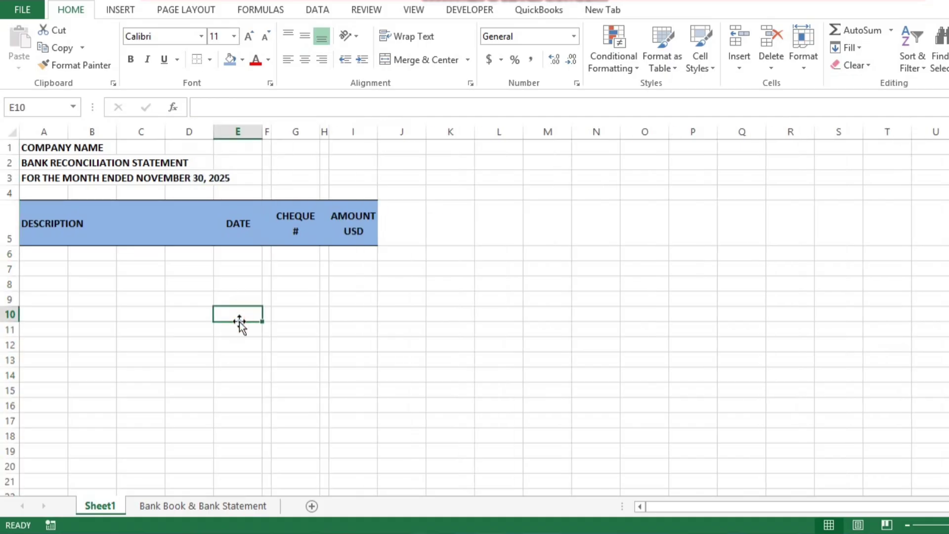
Step: Enter "Closing Balance as per General Ledger Bank Book" in A7 and "Items in Bank Statement but not in Bank Book" in A8
left_click(51, 268)
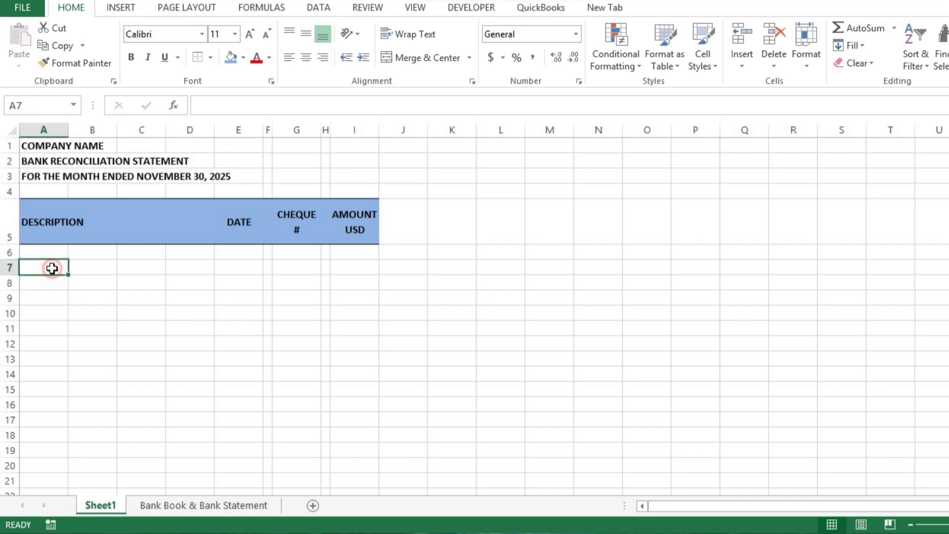
type("Closin")
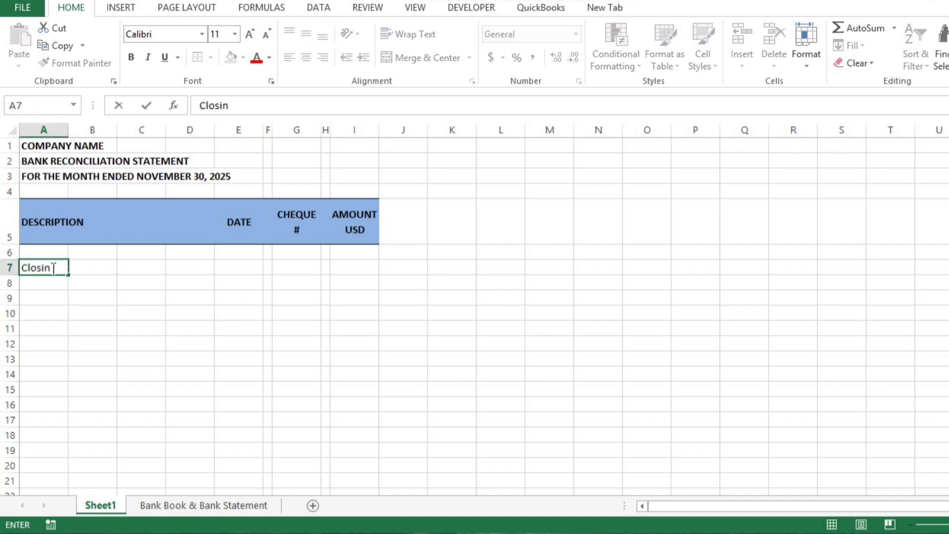
type("g Balance as per General Ledger Bank Book")
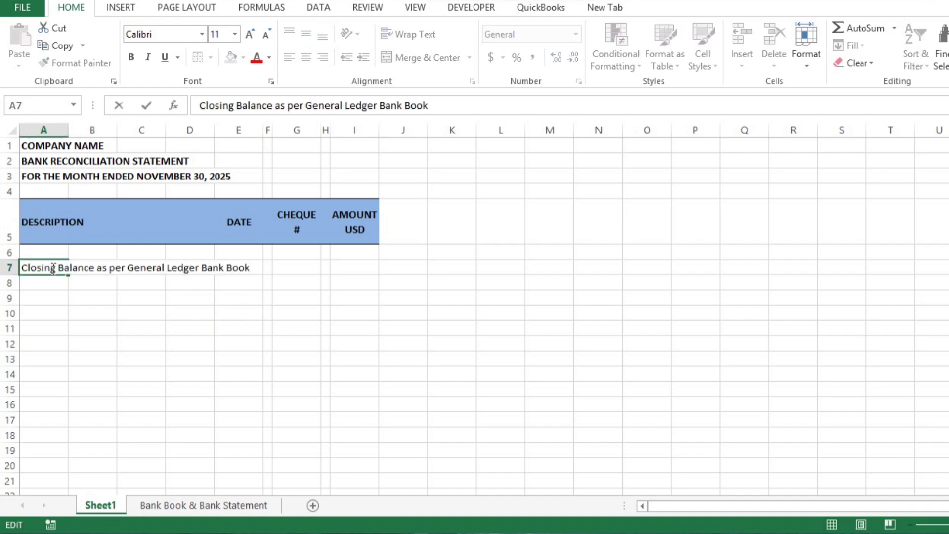
key("Return")
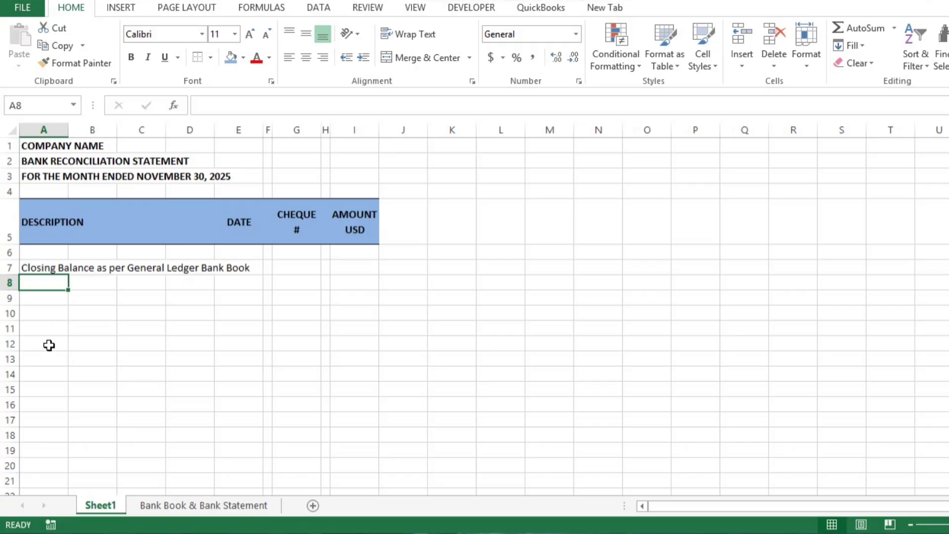
type("Items in Bank Statement but not in Bank")
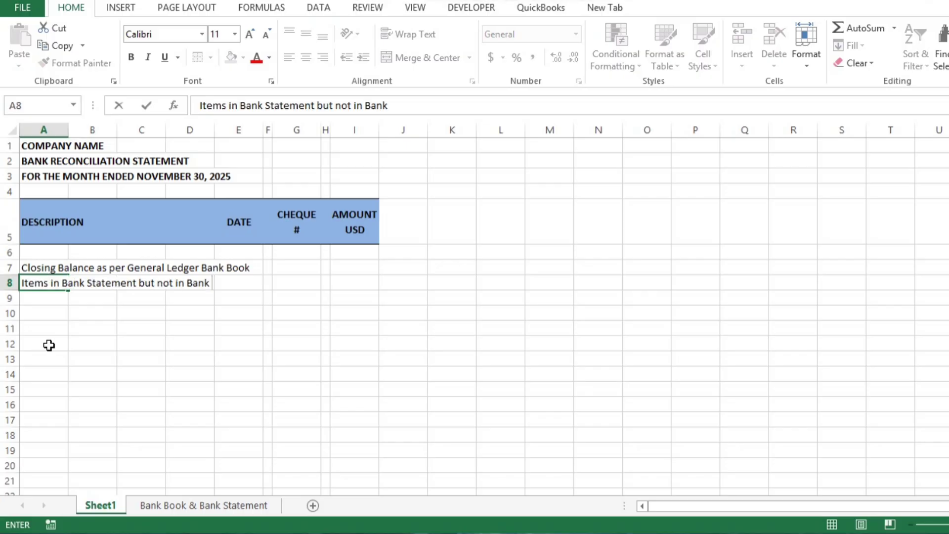
type(" Book")
key("Return")
Step: Make the closing balance label in A7 bold
key("Up")
key("Up")
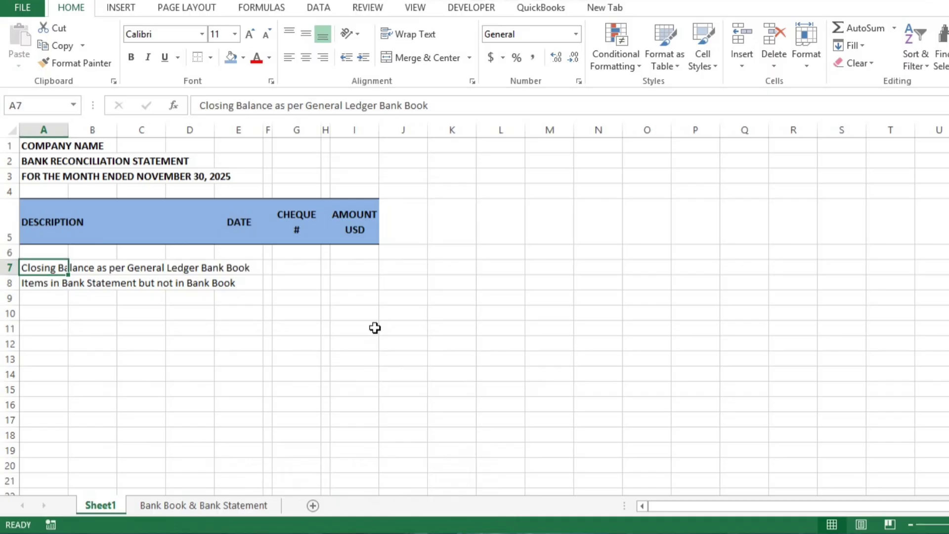
key("ctrl+b")
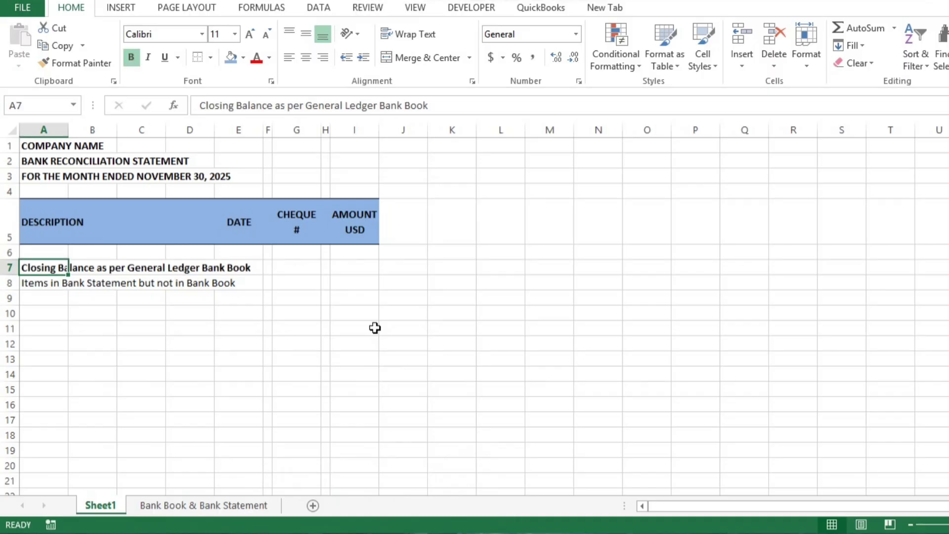
Step: List Bank Charges, Dishonoured Cheques and Interest Received in B9:B11 under the bank statement items label
key("Down")
key("Down")
key("Right")
key("Right")
key("Left")
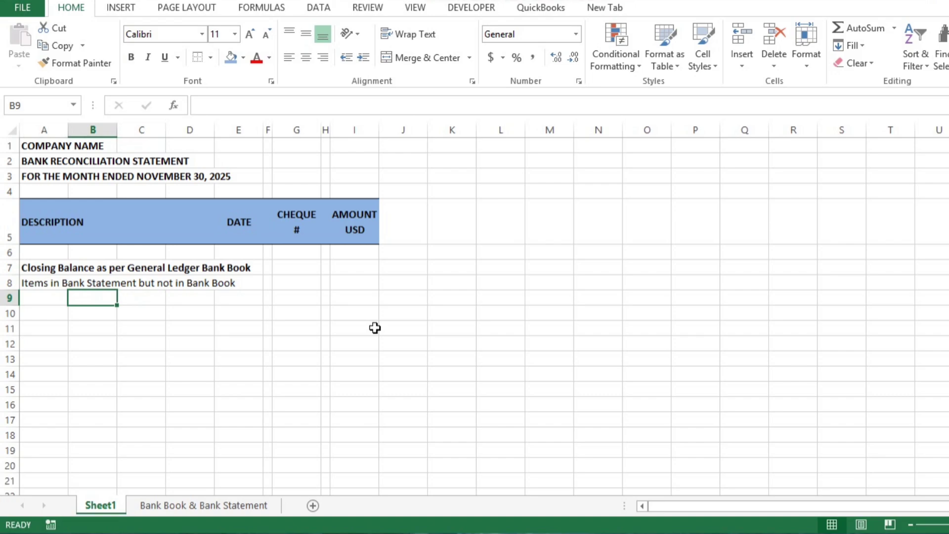
type("Bank Charges")
key("Return")
type("Di")
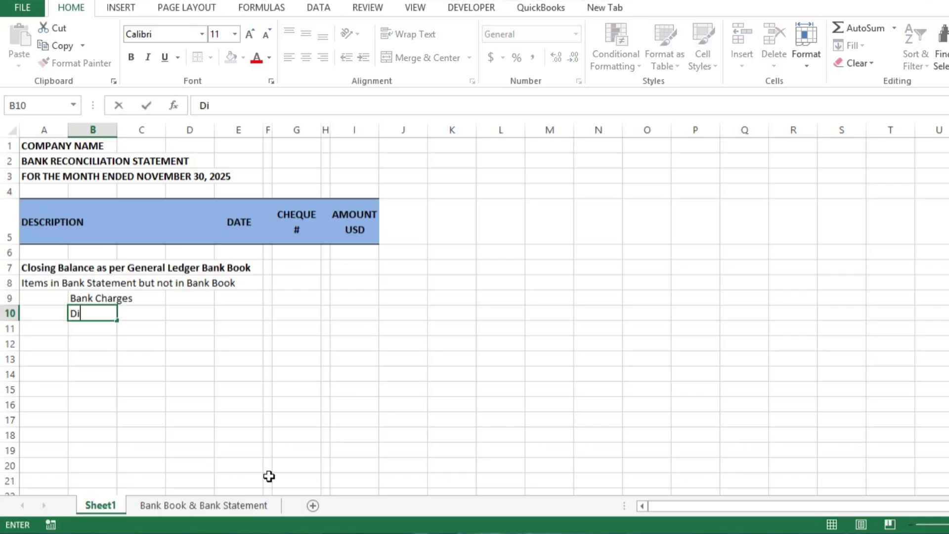
type("shonoured Cheques")
key("Return")
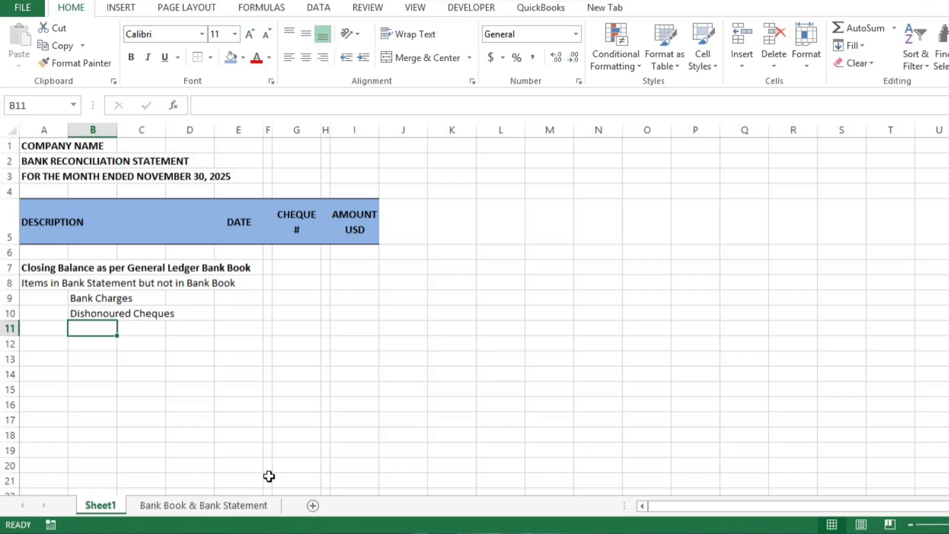
type("Interest Received")
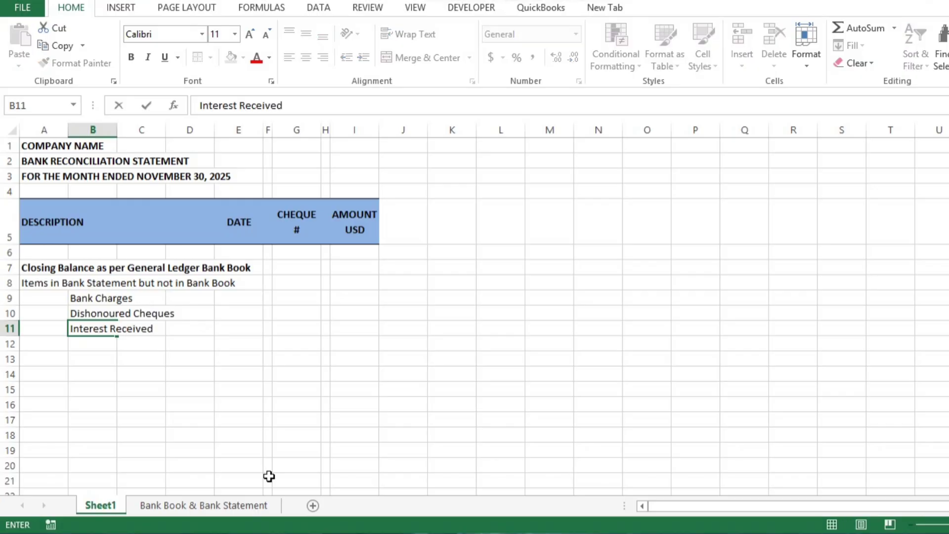
key("Return")
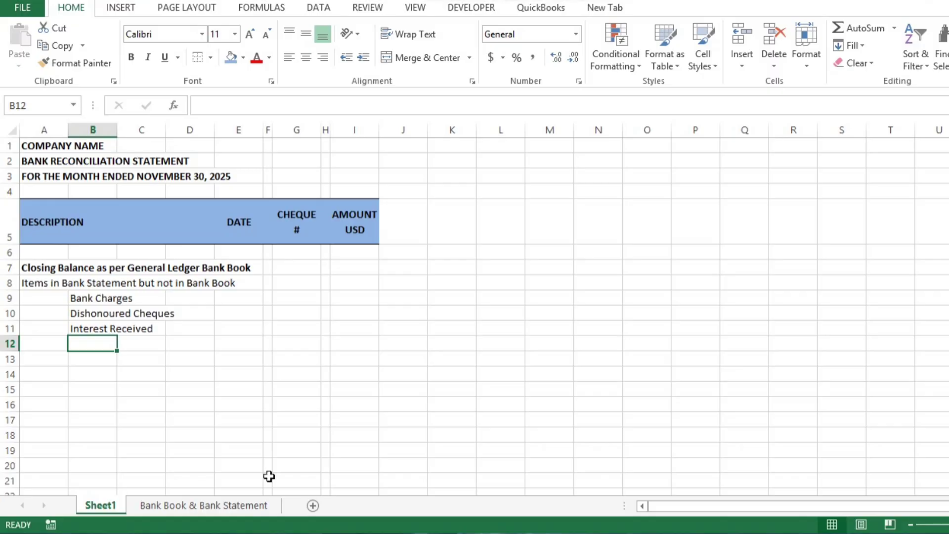
key("Up")
key("Up")
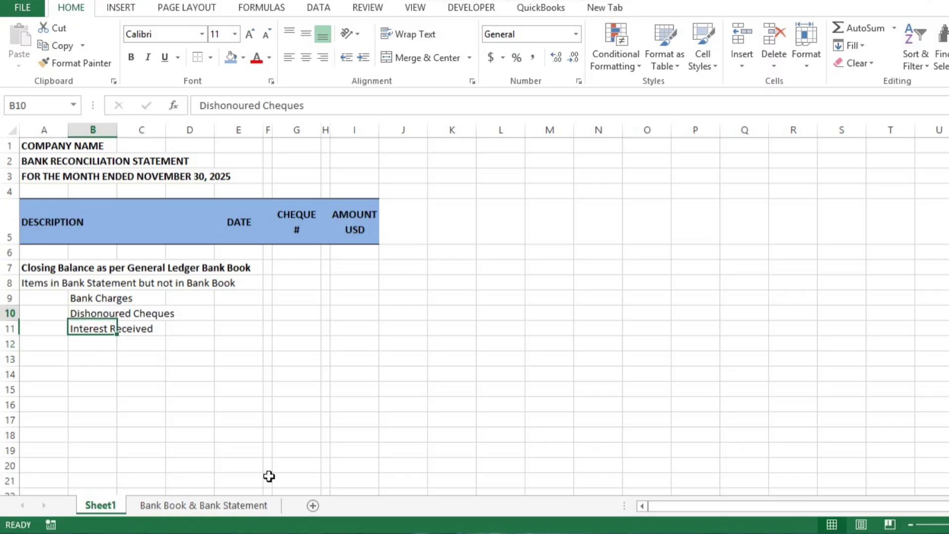
key("Down")
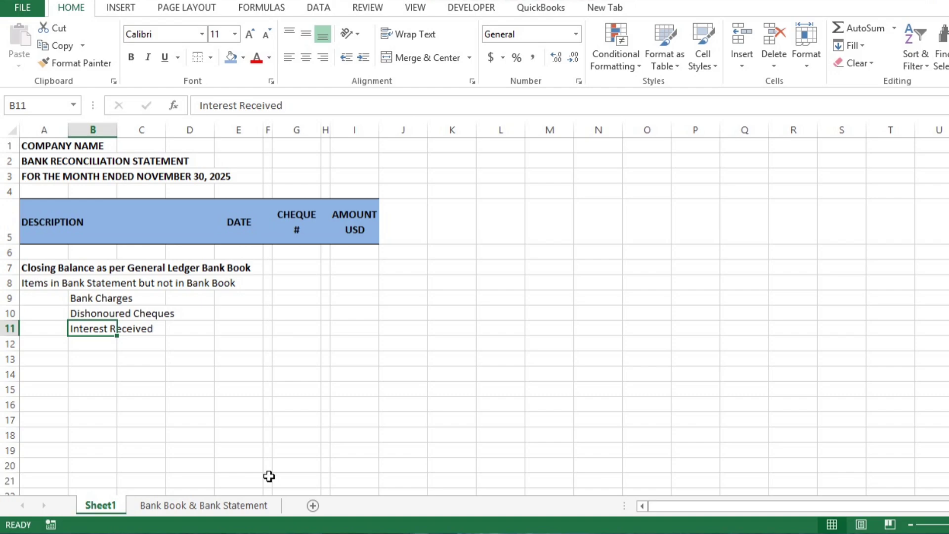
key("Return")
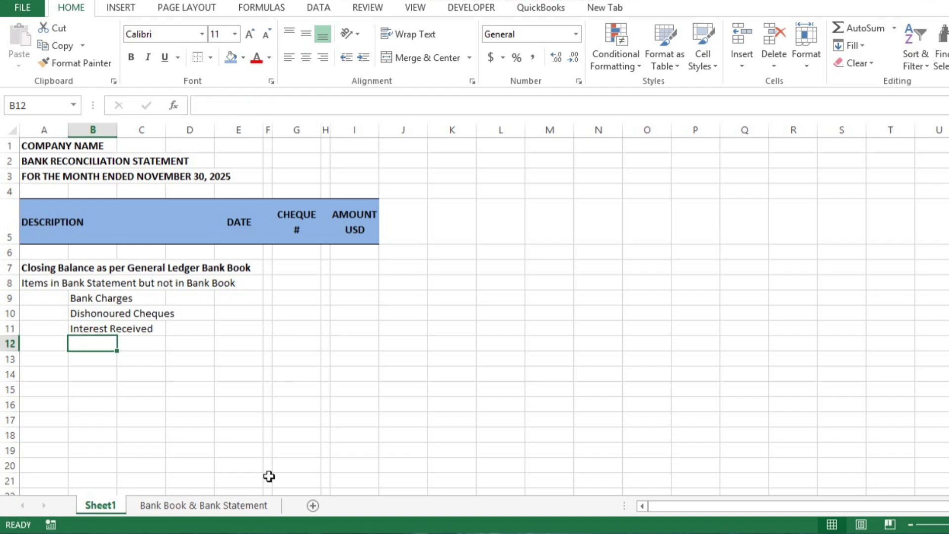
Step: Enter the label "Corrected Bank Book Balance" in A15 and make it bold
key("Return")
key("Left")
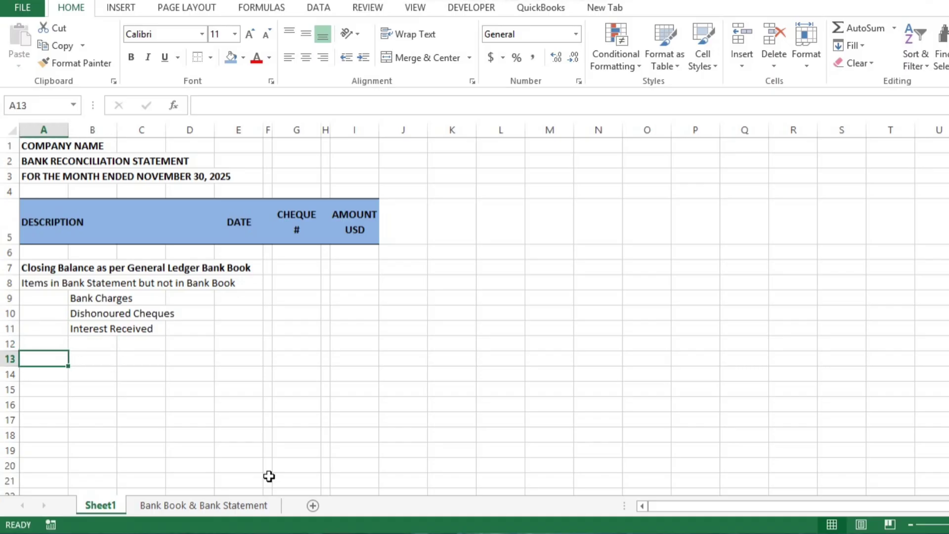
key("Return")
key("Return")
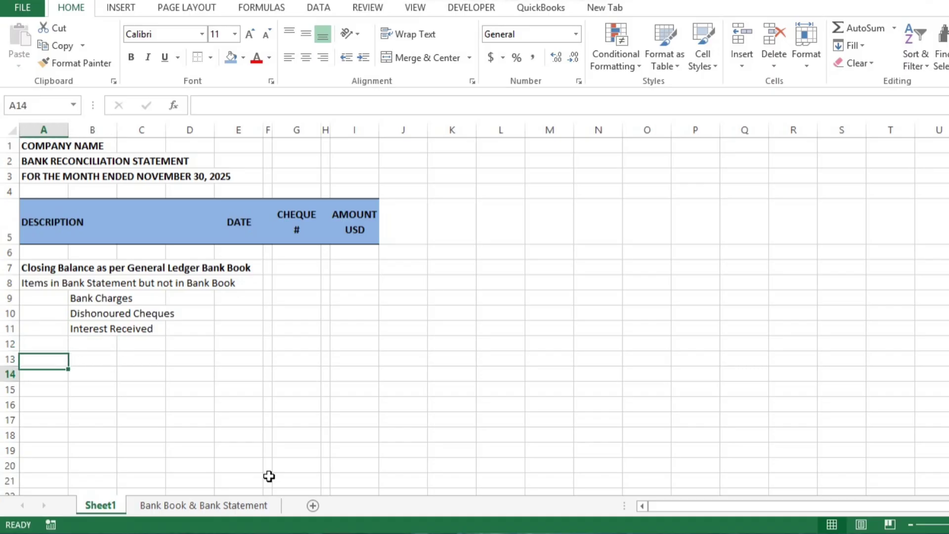
type("Corrected Bank Book Balance")
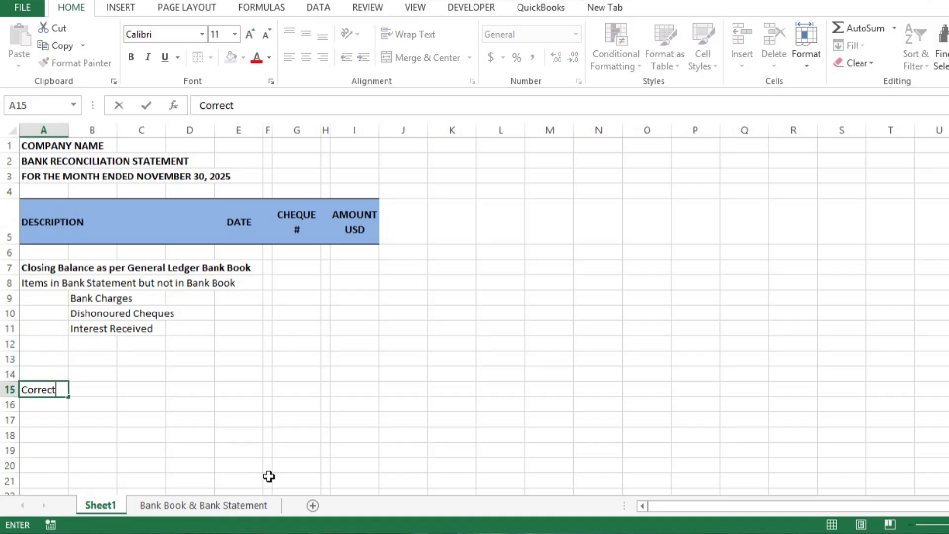
key("Return")
key("Up")
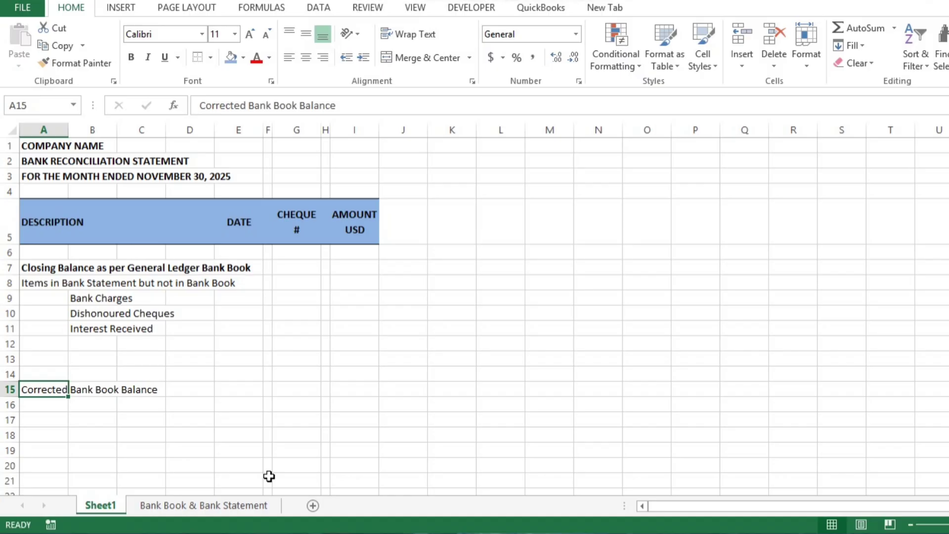
key("ctrl+b")
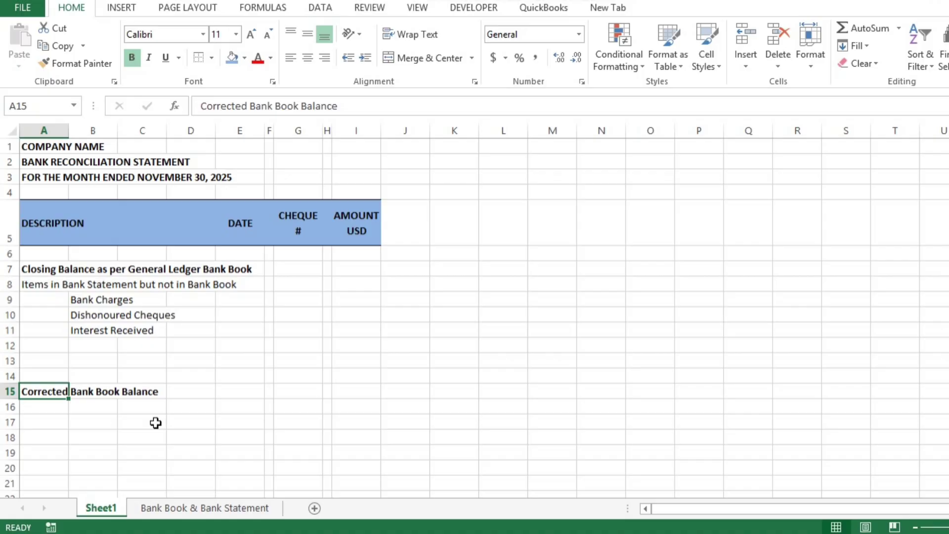
Step: Enter the label "Items in Bank Book but not in Bank Statement" in A17
key("Down")
key("Down")
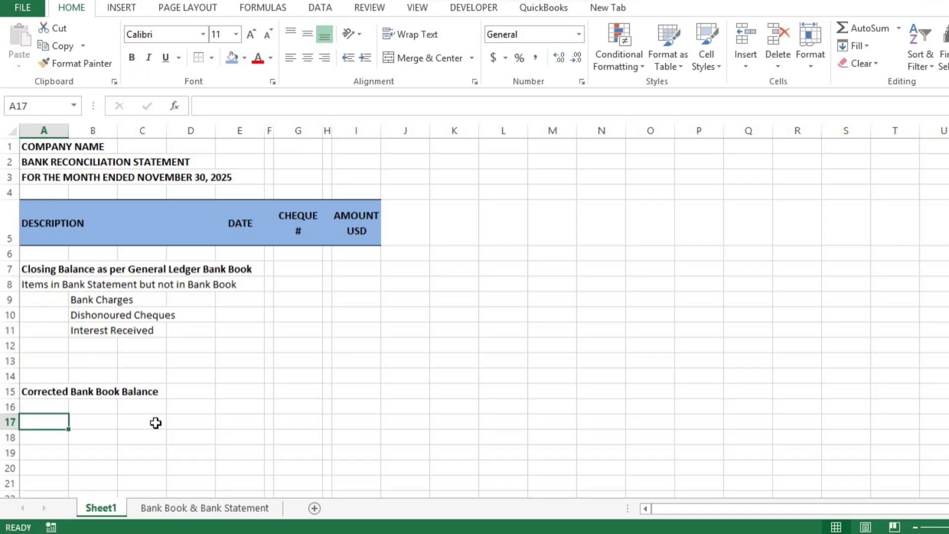
type("Items in Bank Book but not in Bank Stateme")
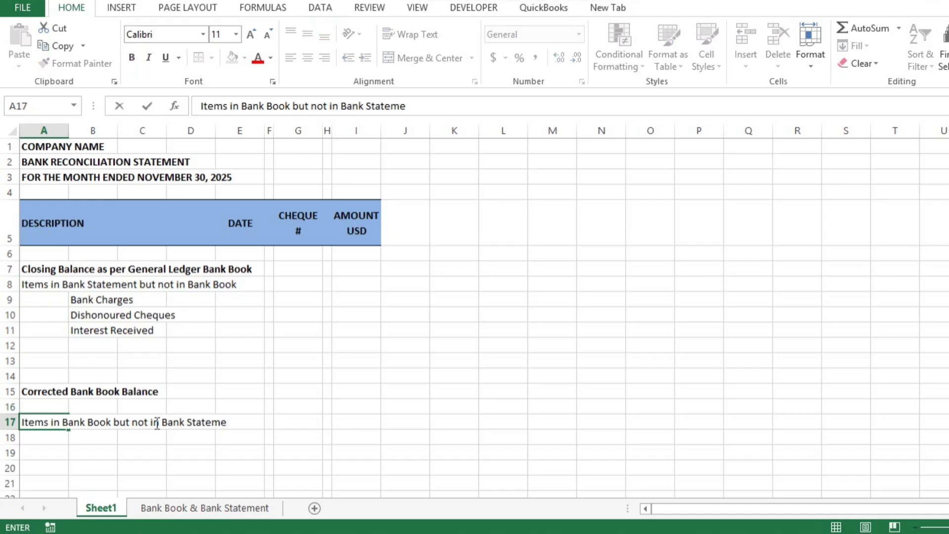
type("nt")
key("ctrl+Return")
key("Return")
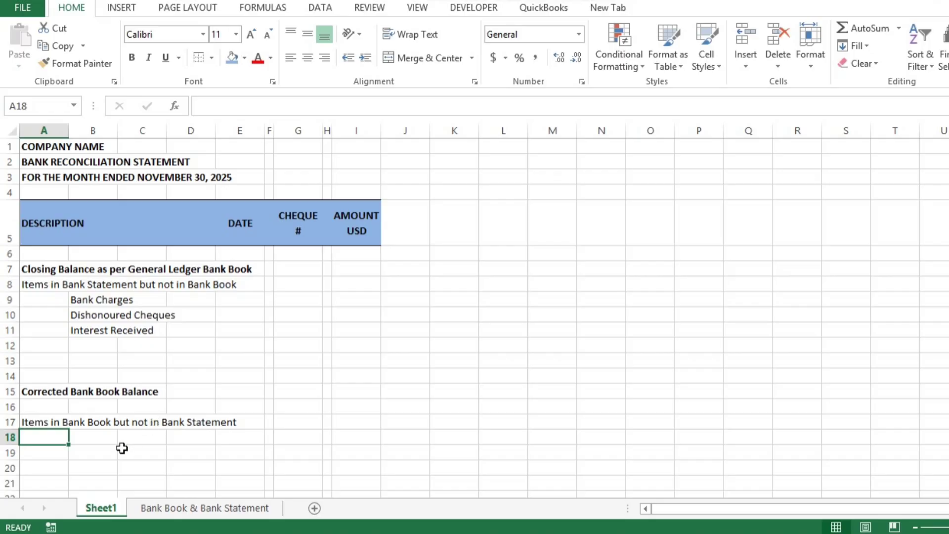
Step: Enter the indented label "Less: Outstanding Lodgements" in B18
key("Tab")
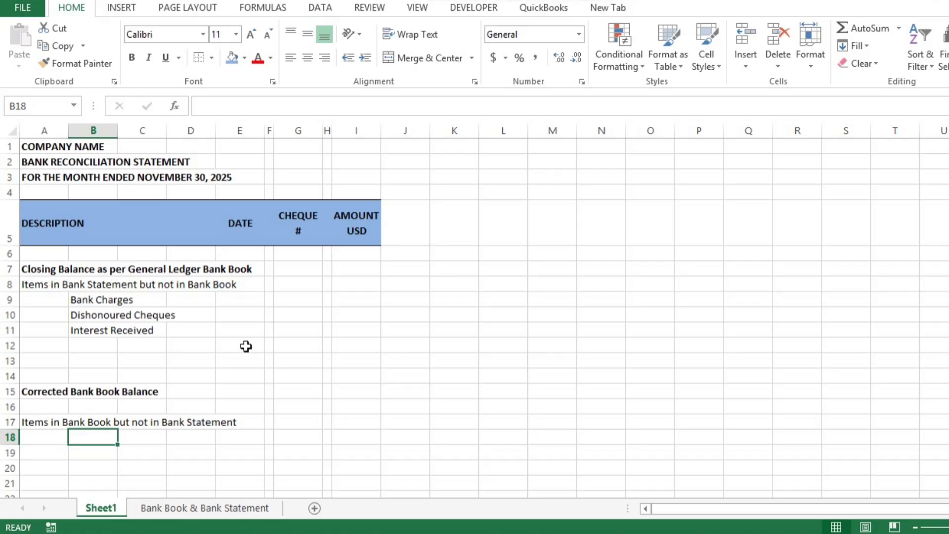
type("Less: Outst")
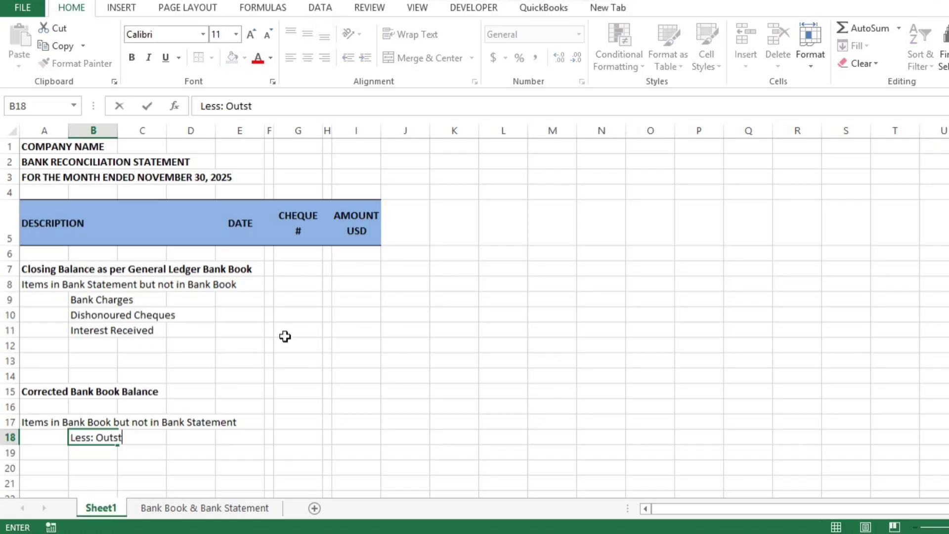
type("anding Lodgements")
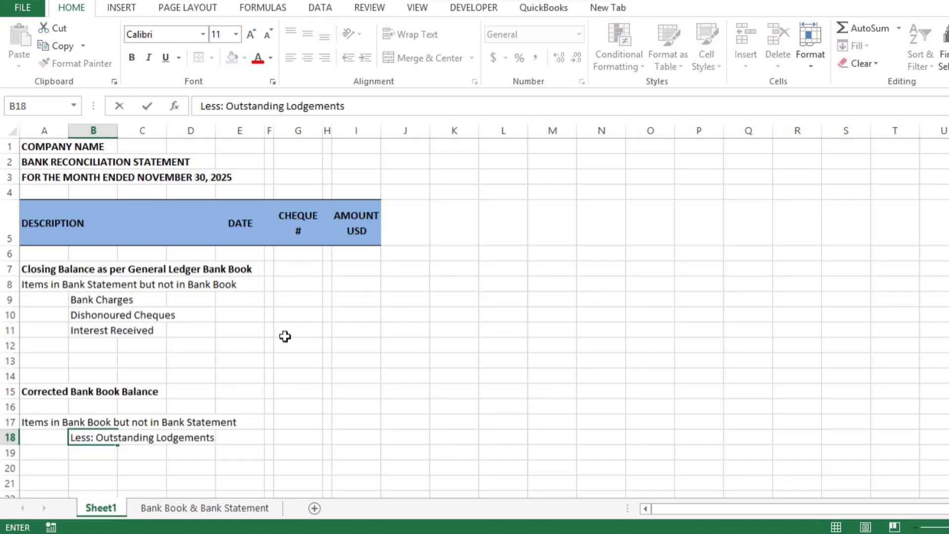
key("Return")
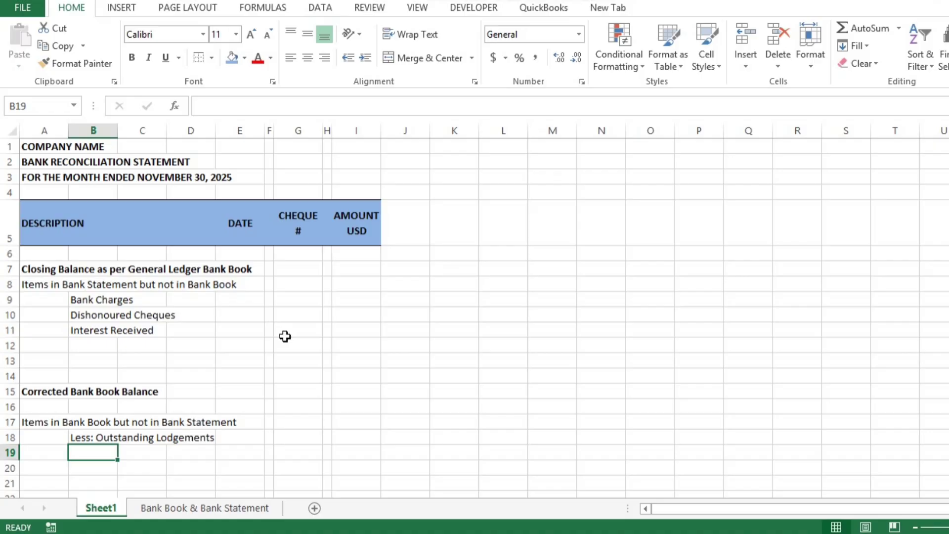
Step: Enter the label "Add: Unpresented Cheques" in B23, leaving blank rows for the lodgements above it
key("Down")
key("Down")
key("Down")
key("Down")
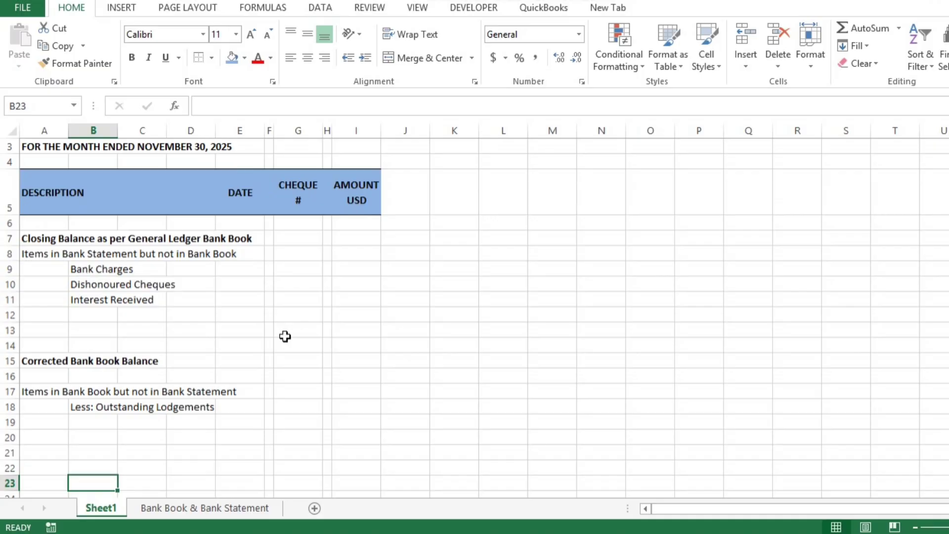
type("Add: Unpresented Cheques")
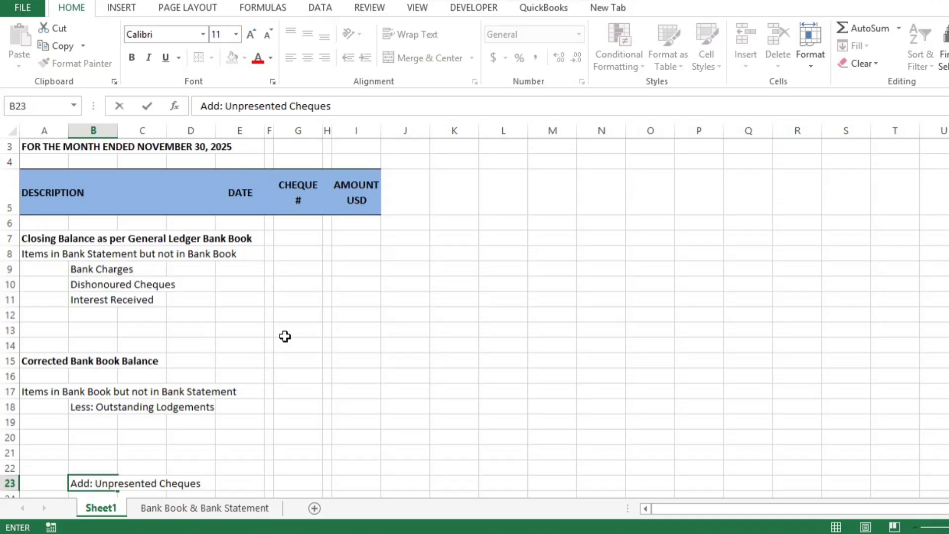
key("Return")
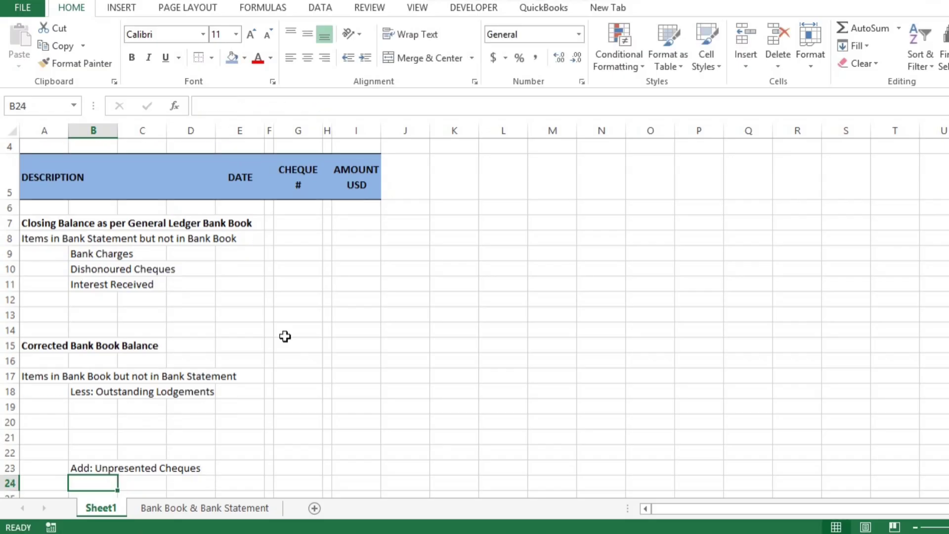
Step: Enter the label "Closing Balance as per Bank Statement" in A30, below blank rows for the unpresented cheques, and make it bold
key("Down")
key("Up")
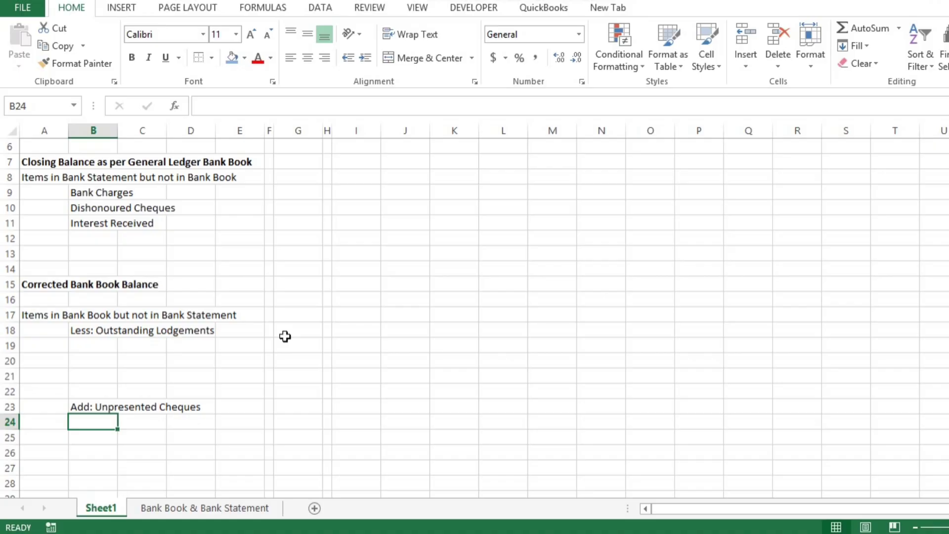
key("Down")
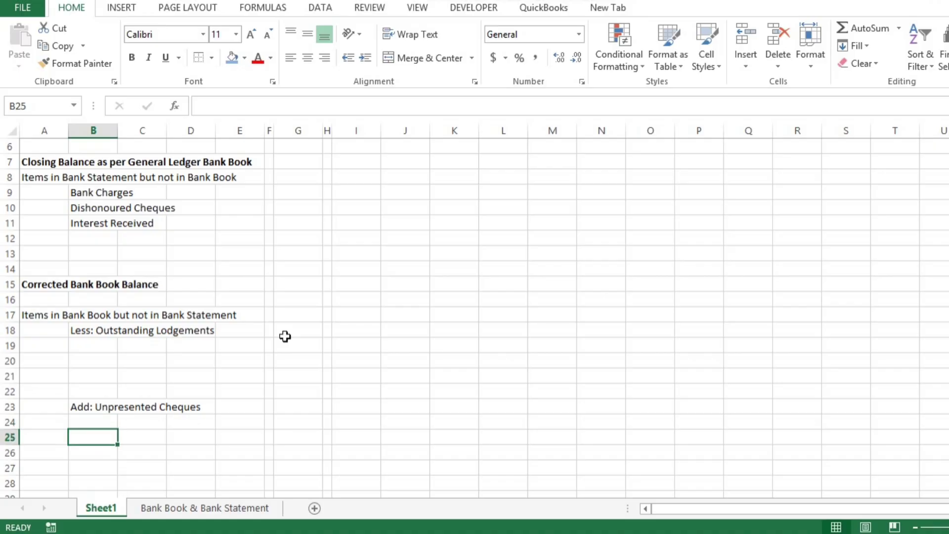
key("Down")
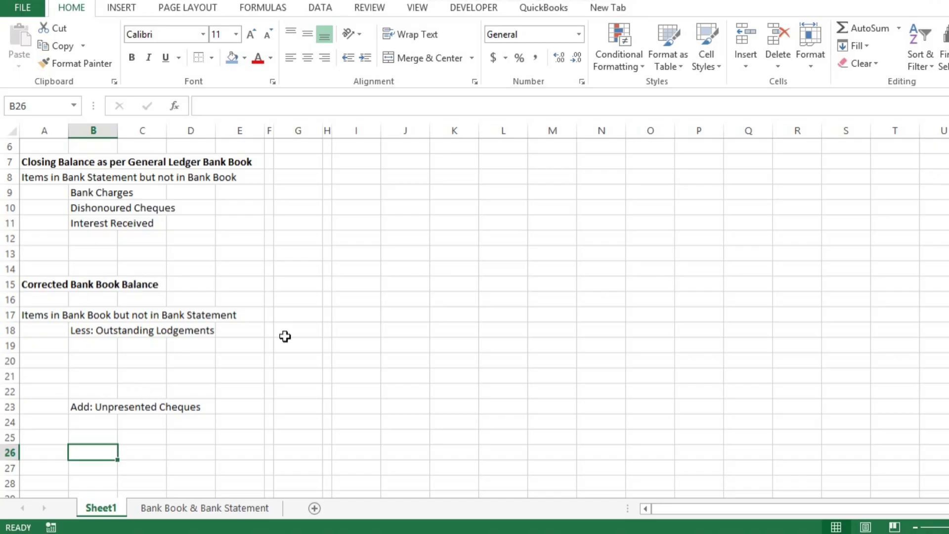
key("Down")
key("Down")
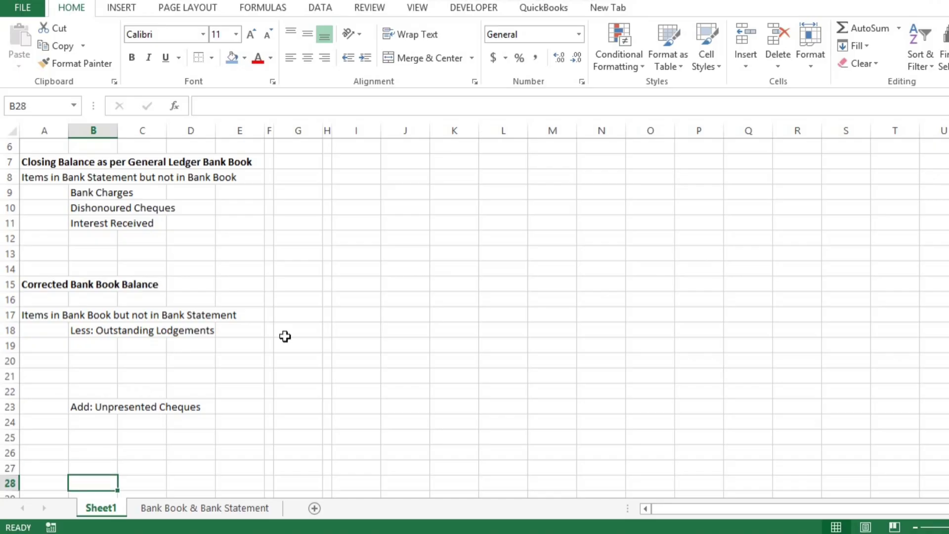
key("Down")
key("Down")
key("Left")
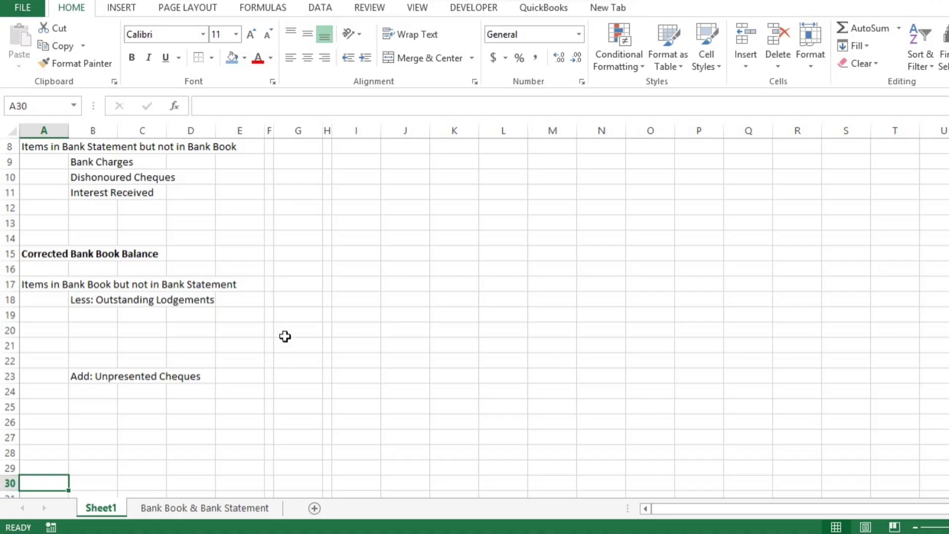
type("Closing Balance as per Bank Statement")
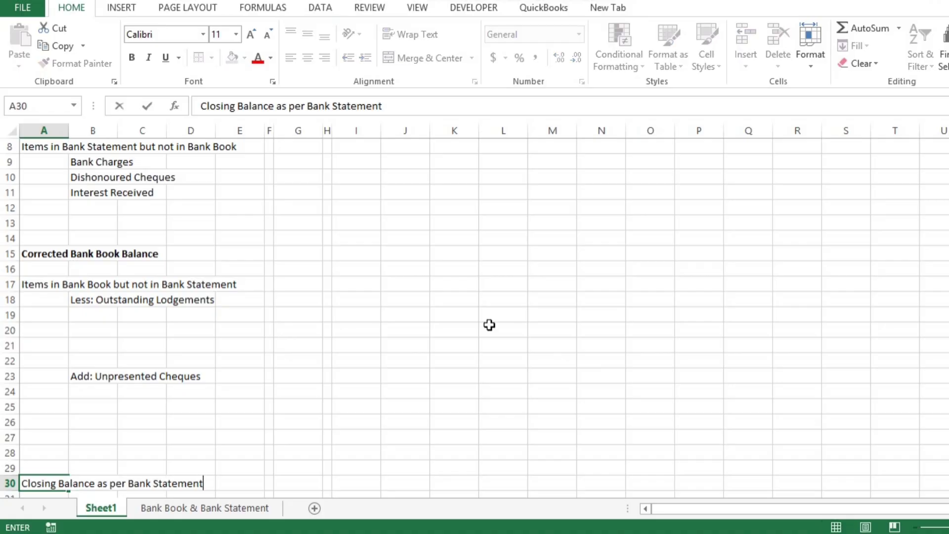
key("Return")
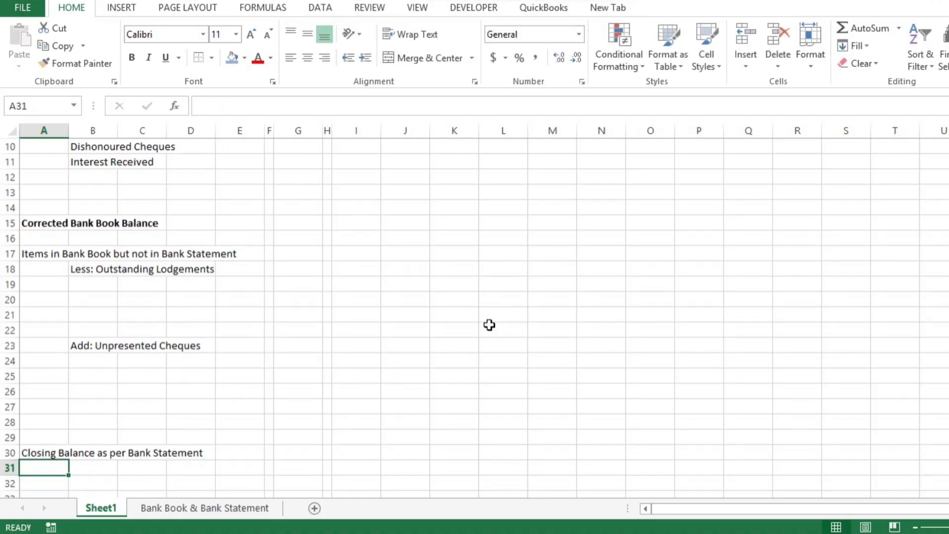
key("Up")
key("ctrl+b")
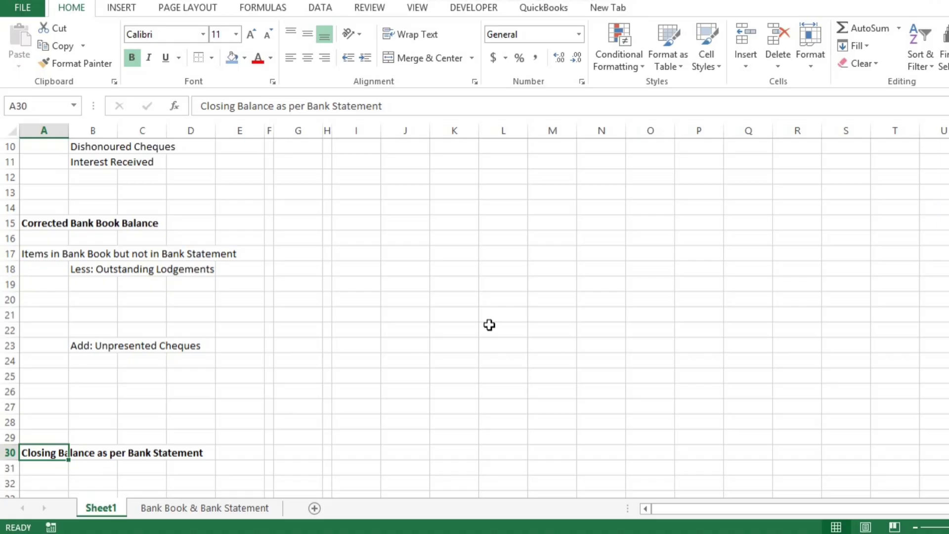
Step: Review the reconciliation layout from the general ledger closing balance down to the bank statement closing balance
key("Page_Up")
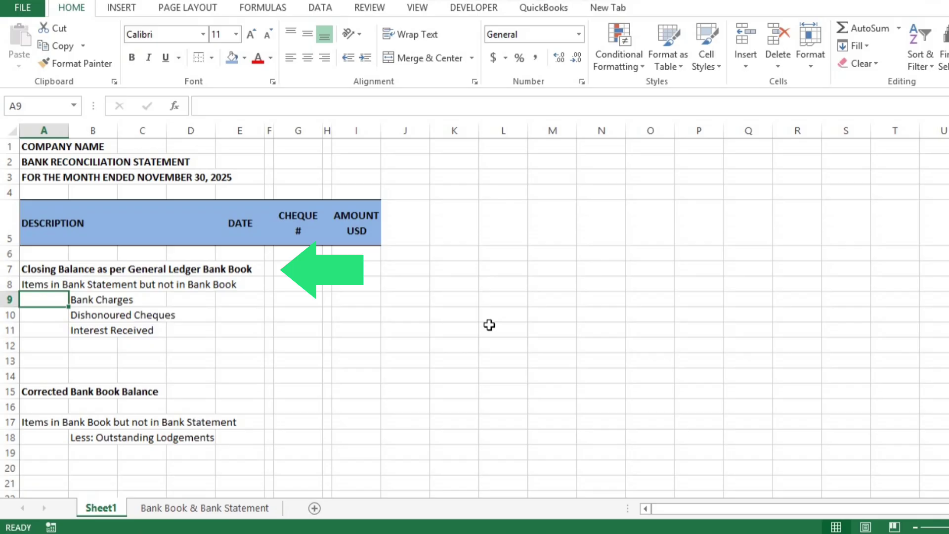
key("Down")
key("Down")
key("Down")
key("Down")
key("Down")
key("Down")
key("Down")
key("Down")
key("Down")
key("Down")
key("Down")
key("Down")
key("Down")
key("Down")
key("Down")
key("Down")
key("Down")
key("Down")
key("Down")
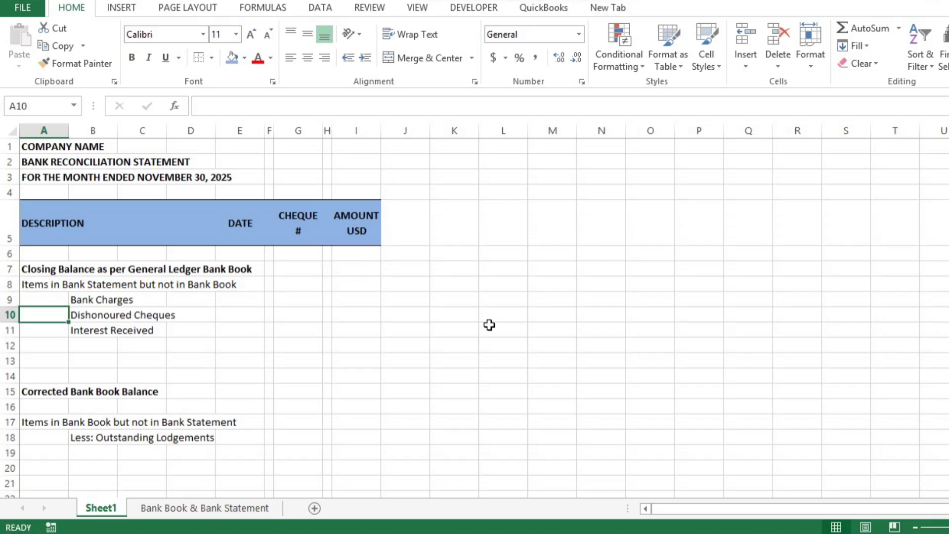
key("Down")
key("Down")
key("Down")
key("Down")
key("Down")
key("Down")
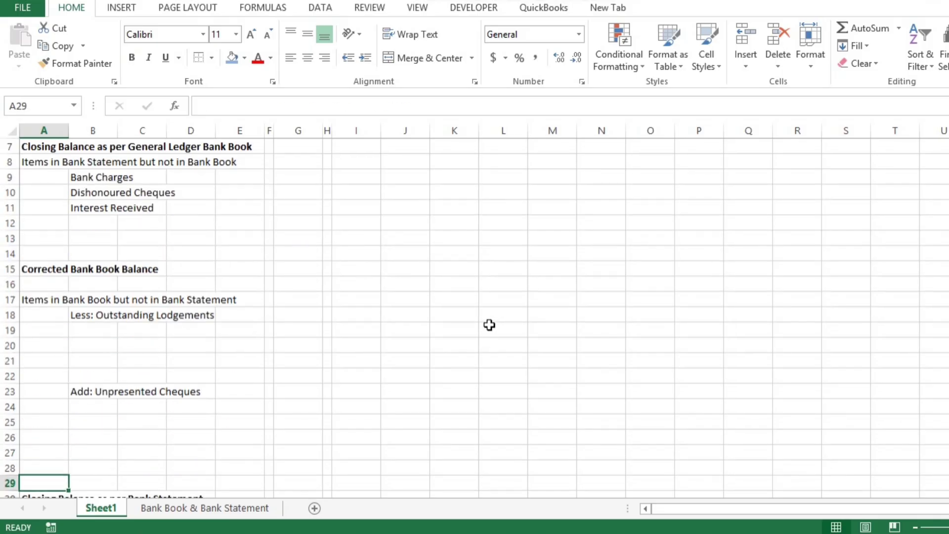
key("Up")
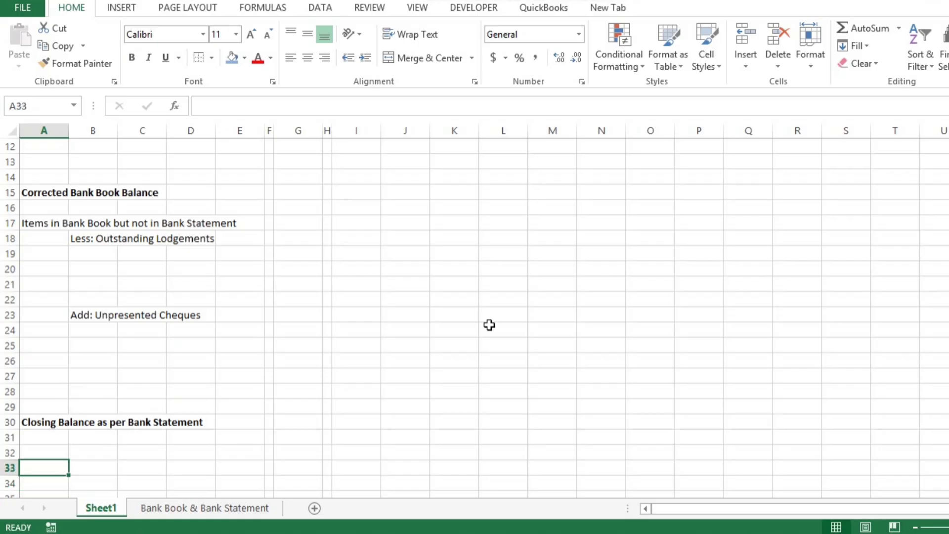
Step: Open the Bank Book & Bank Statement sheet and compare the opening balances of the two records
left_click(217, 505)
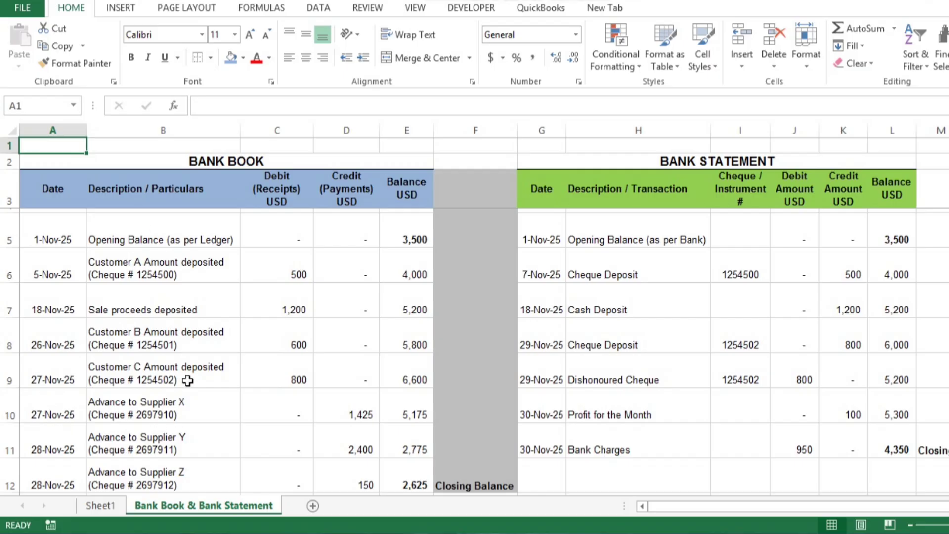
left_click(414, 241)
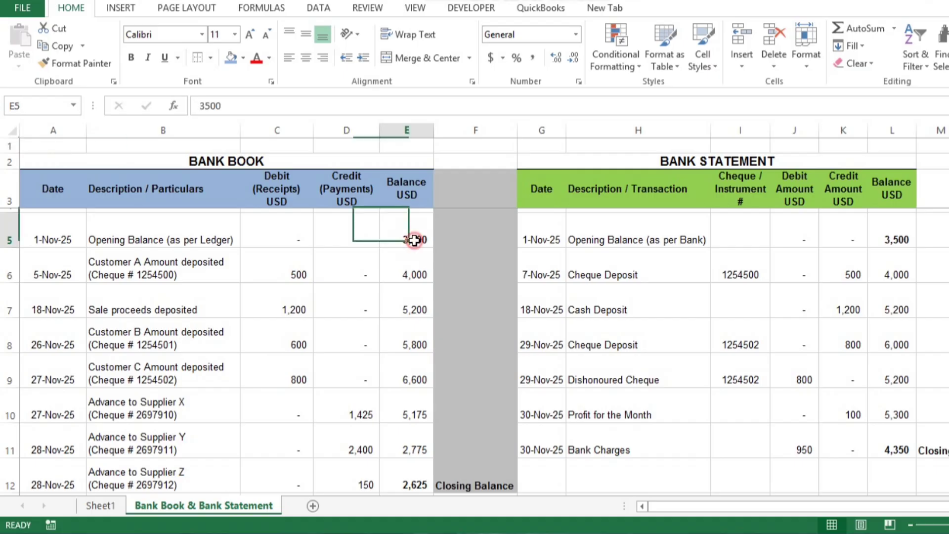
left_click(906, 236)
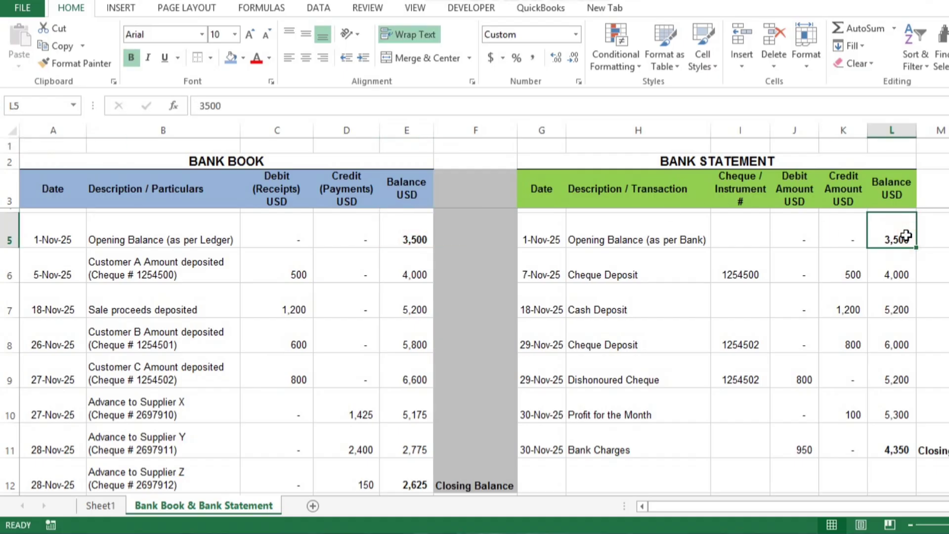
Step: Examine the bank book's November entries, including the customer deposits and supplier advances
left_click(390, 395)
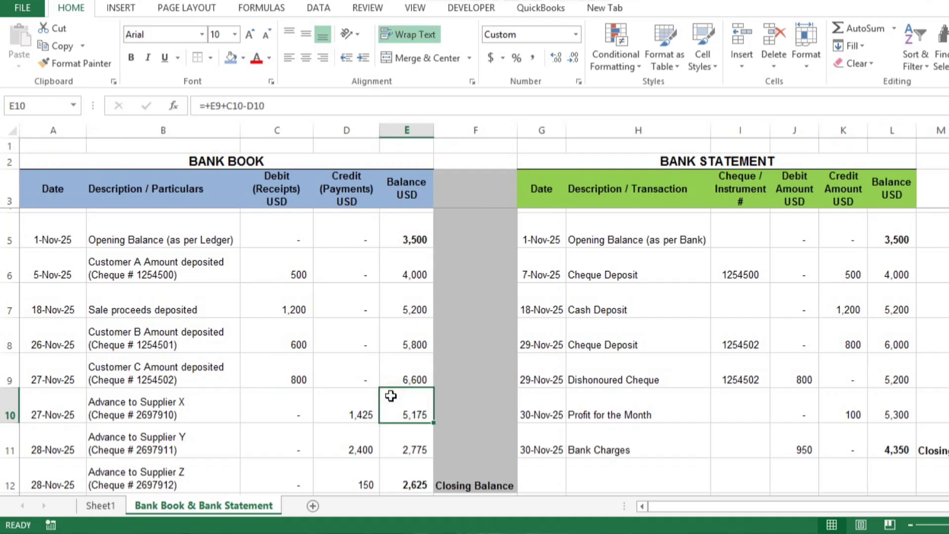
left_click(179, 463)
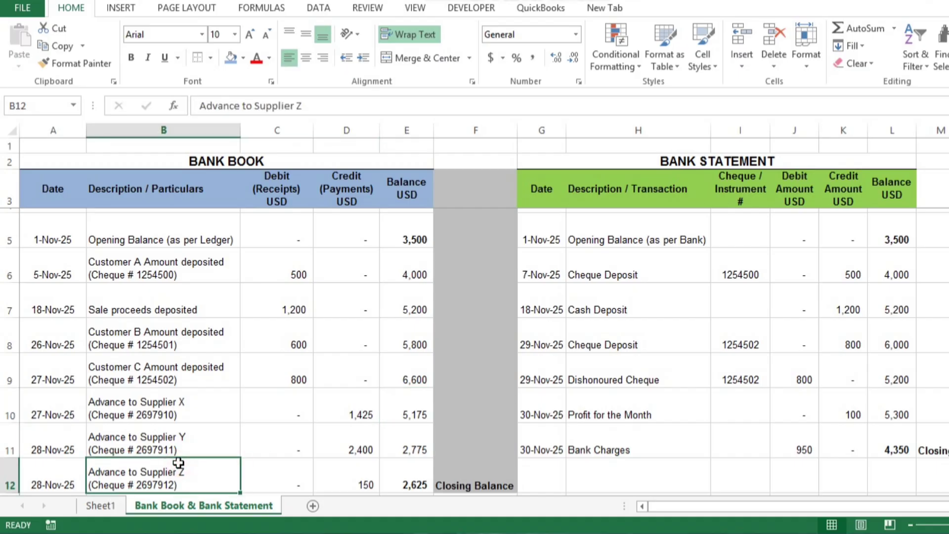
key("Down")
key("Up")
key("Up")
key("Up")
key("Up")
key("Up")
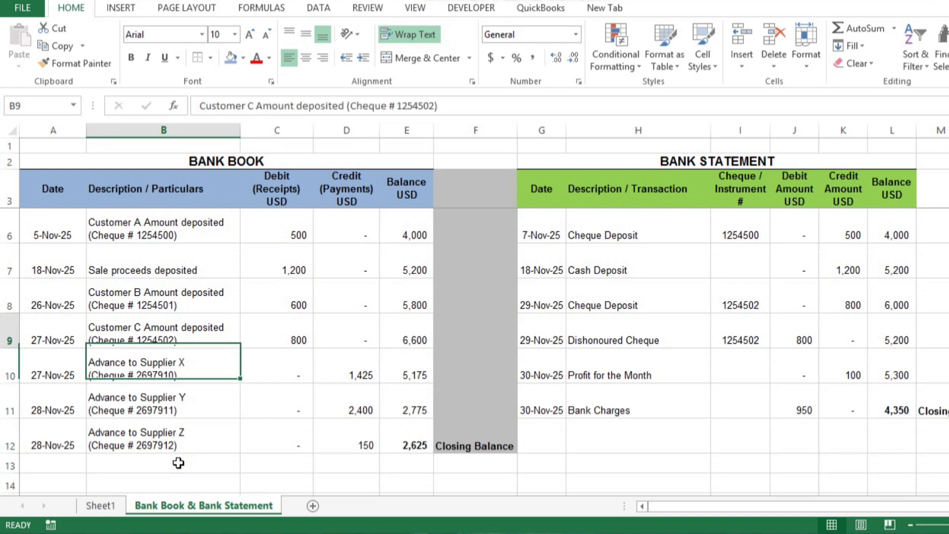
key("Up")
key("Up")
key("Up")
key("Up")
key("Up")
key("Up")
key("Up")
key("Right")
key("Right")
key("Right")
key("Right")
key("Right")
key("Right")
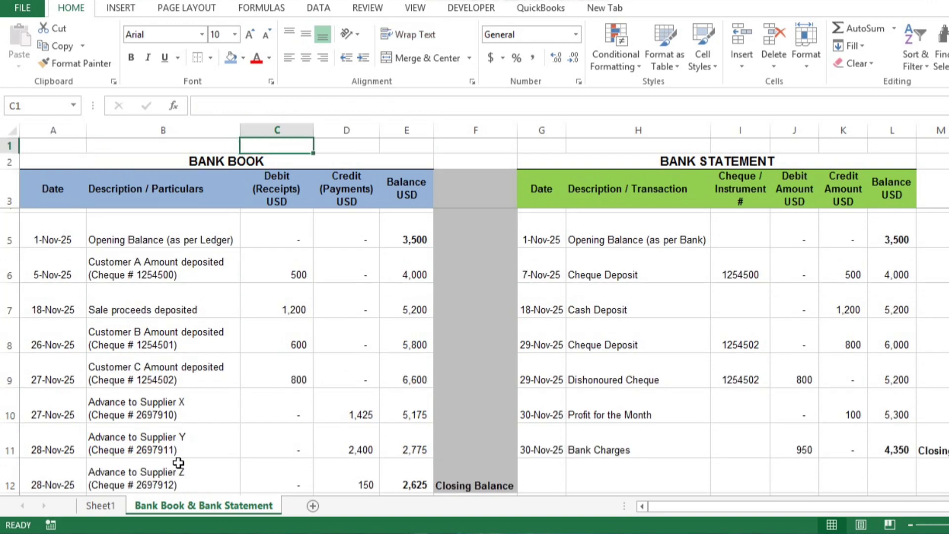
Step: Examine the bank statement's transactions, from the opening balance through the deposits, dishonoured cheque, profit and bank charges
key("Down")
key("Down")
key("Right")
key("Down")
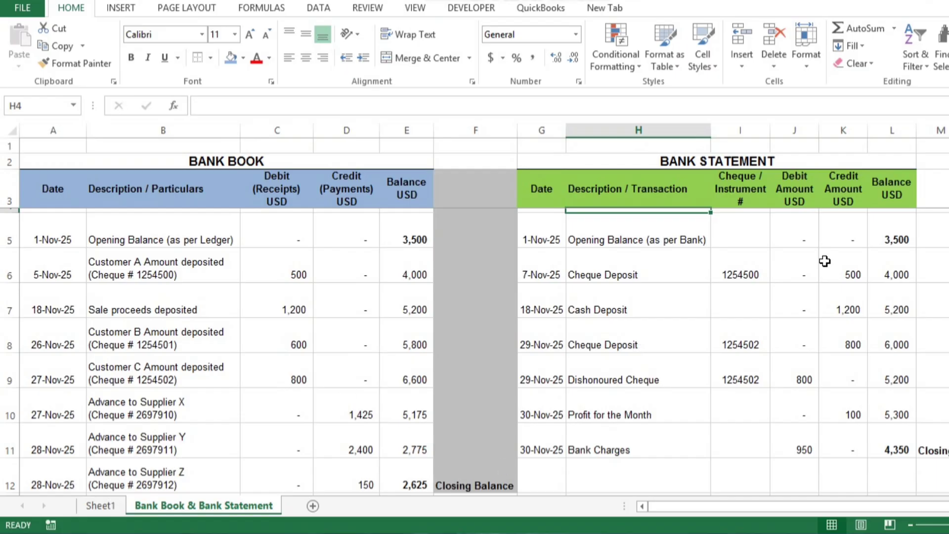
left_click(890, 242)
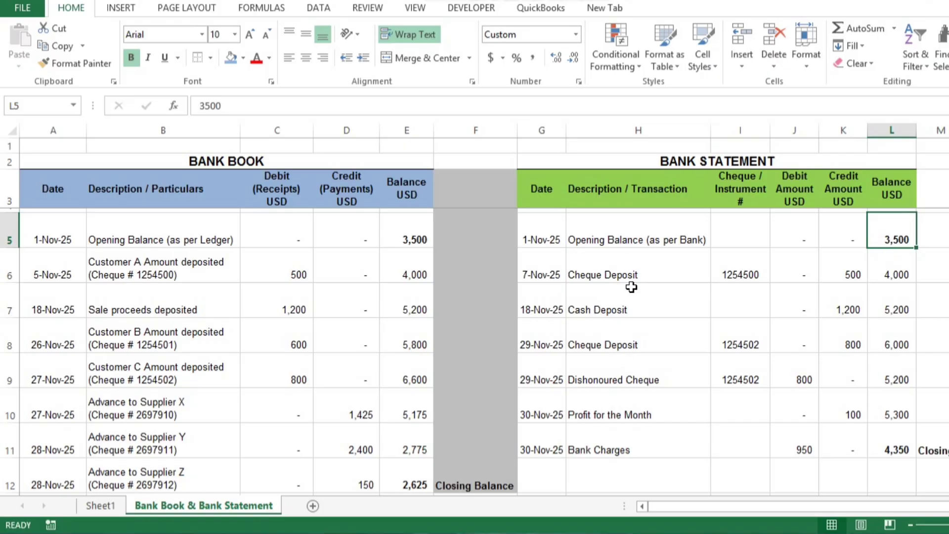
left_click(632, 307)
left_click(622, 391)
key("Up")
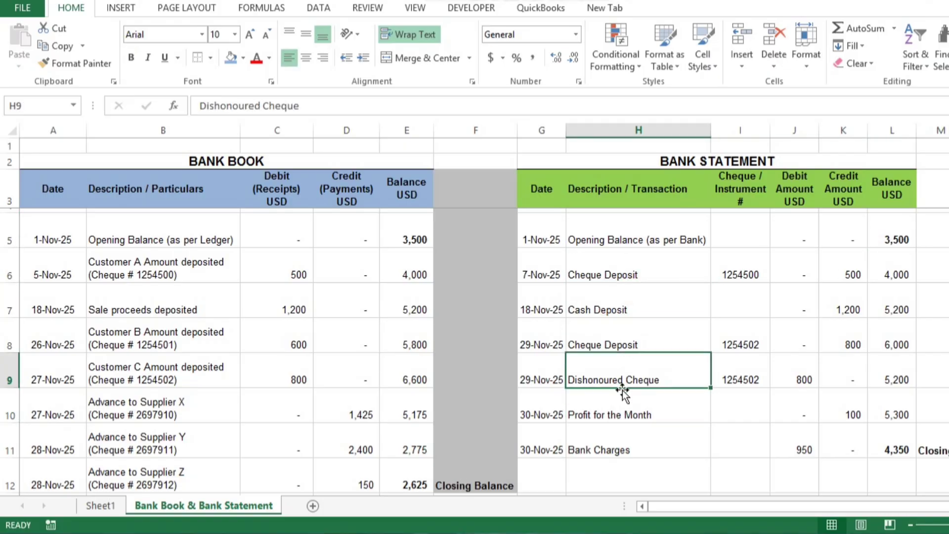
key("Down")
key("Down")
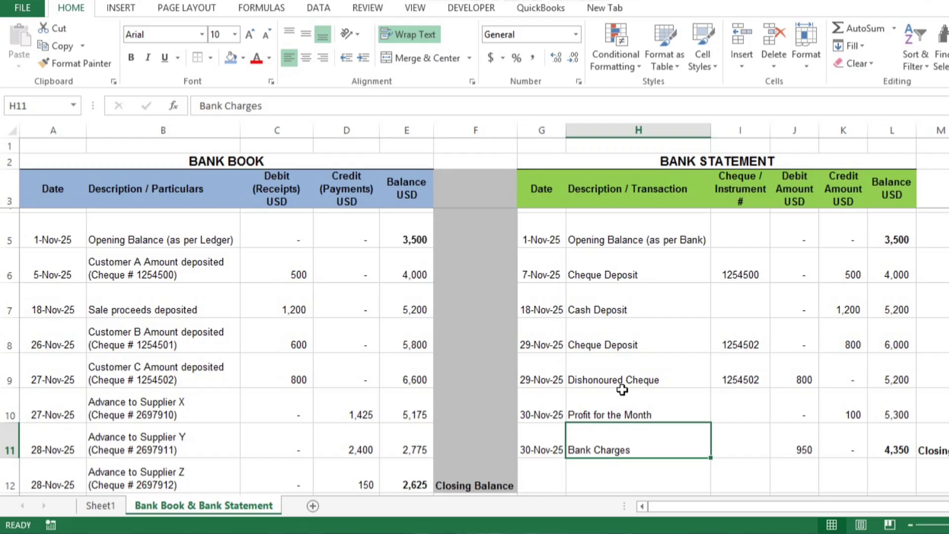
key("Up")
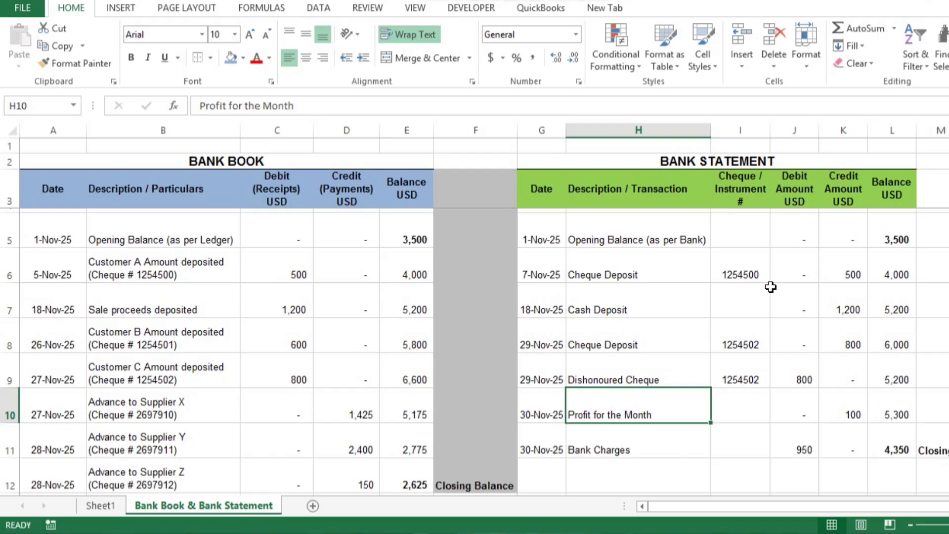
Step: Compare the bank book's 18-Nov-25 sale proceeds entry with the matching cash deposit in the bank statement
key("ctrl+Home")
key("Down")
key("Down")
key("Down")
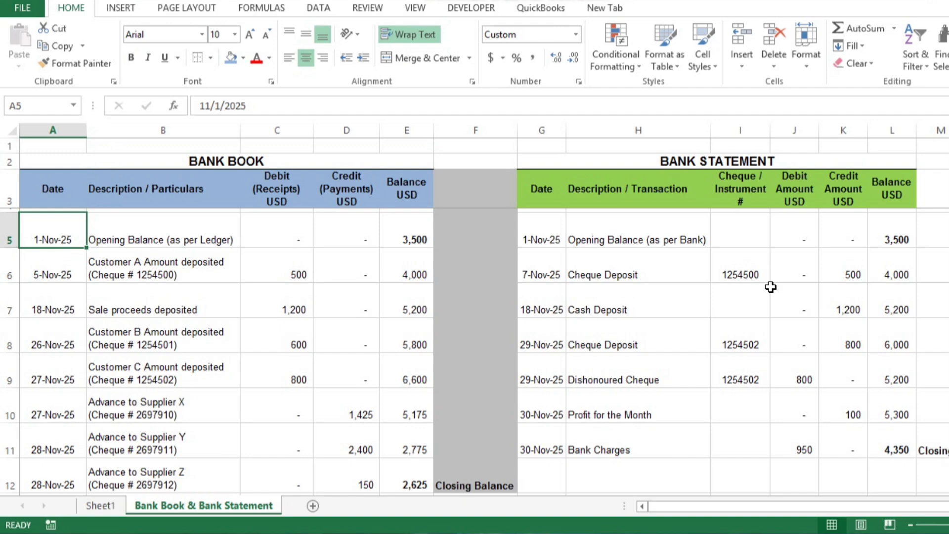
key("Down")
key("Down")
key("Down")
key("Up")
key("Right")
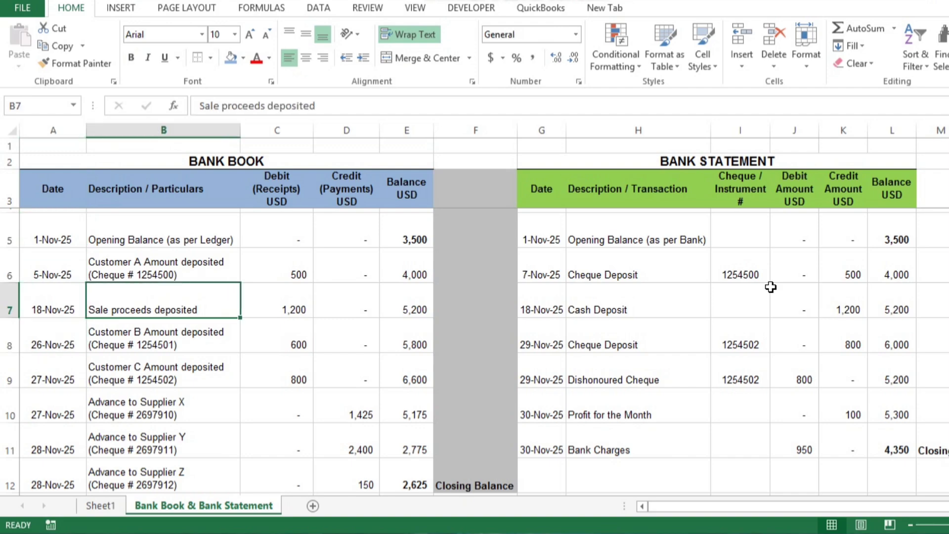
key("Right")
key("Right")
key("Right")
key("Right")
key("Right")
key("Right")
key("Right")
key("Right")
key("Right")
key("Right")
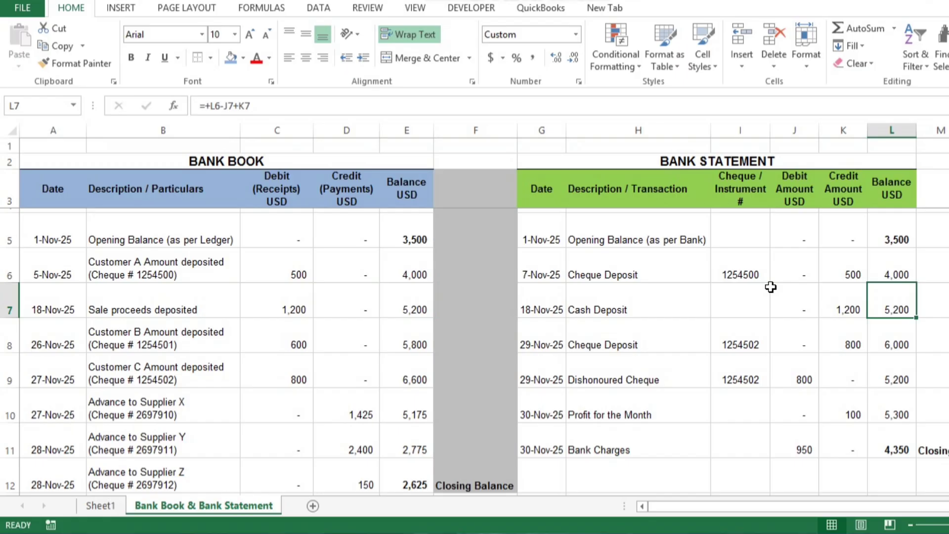
key("Left")
key("Left")
key("Left")
key("Left")
key("Left")
key("Left")
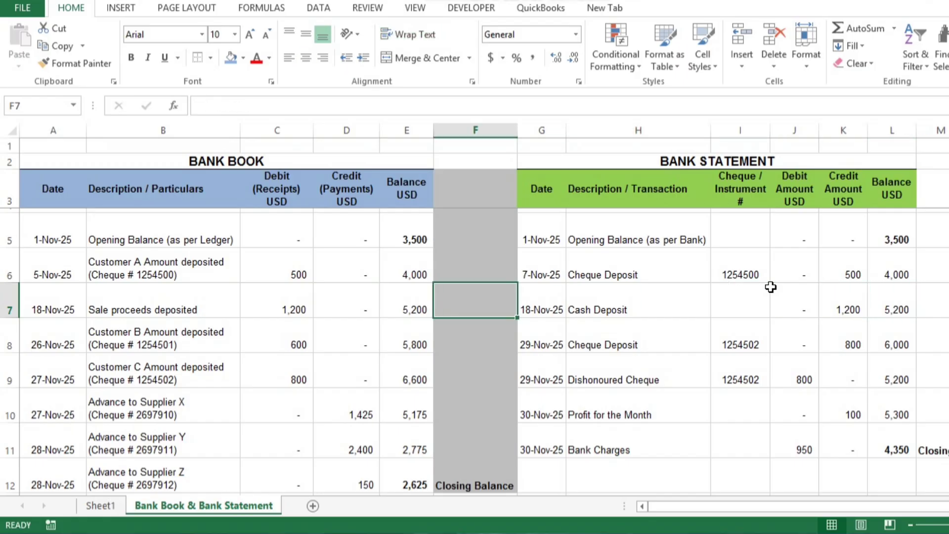
key("Left")
key("Left")
key("Right")
key("Right")
key("Right")
key("Right")
key("Right")
key("Right")
key("Right")
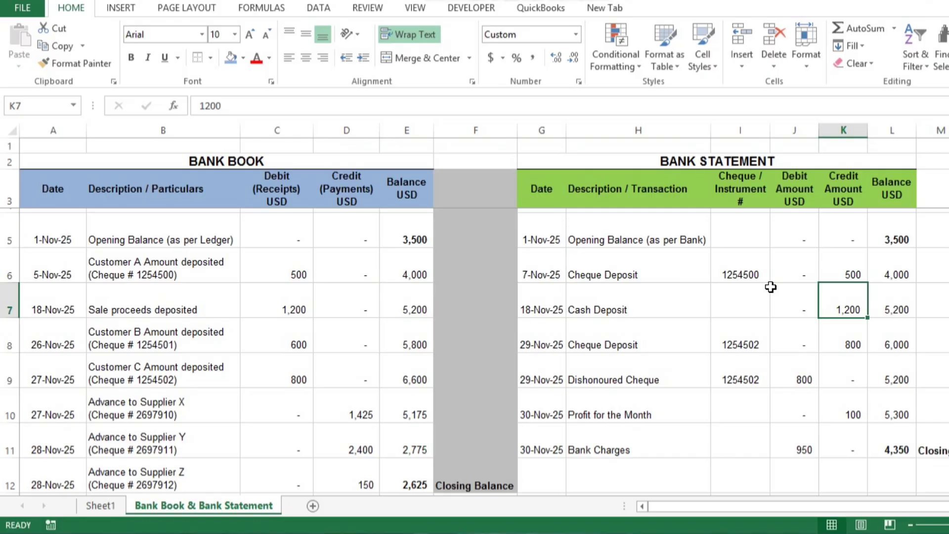
key("Left")
key("Left")
key("Left")
key("Left")
key("Left")
key("Left")
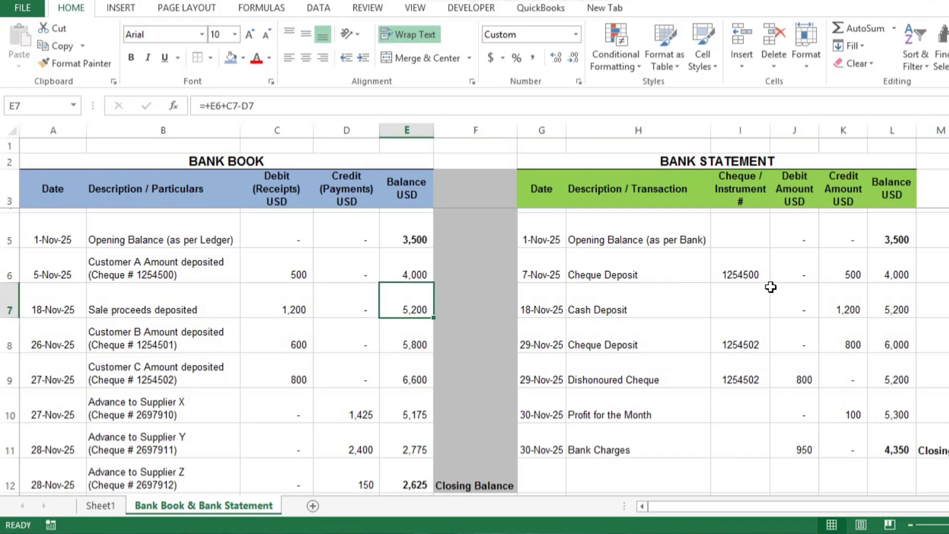
key("Left")
key("Left")
key("Left")
key("Left")
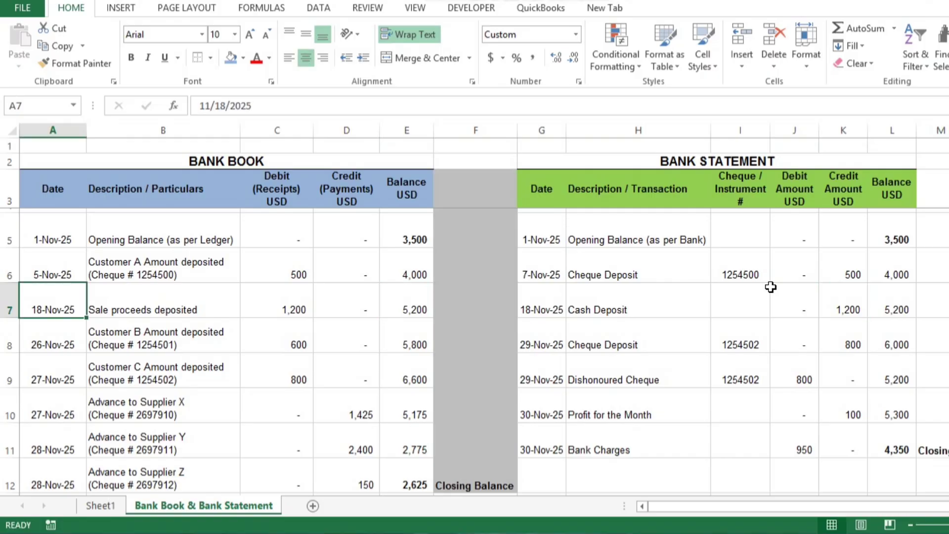
Step: Examine the date, cheque number and receipt amount of the bank book's 26-Nov-25 Customer B deposit
key("Up")
key("Down")
key("Down")
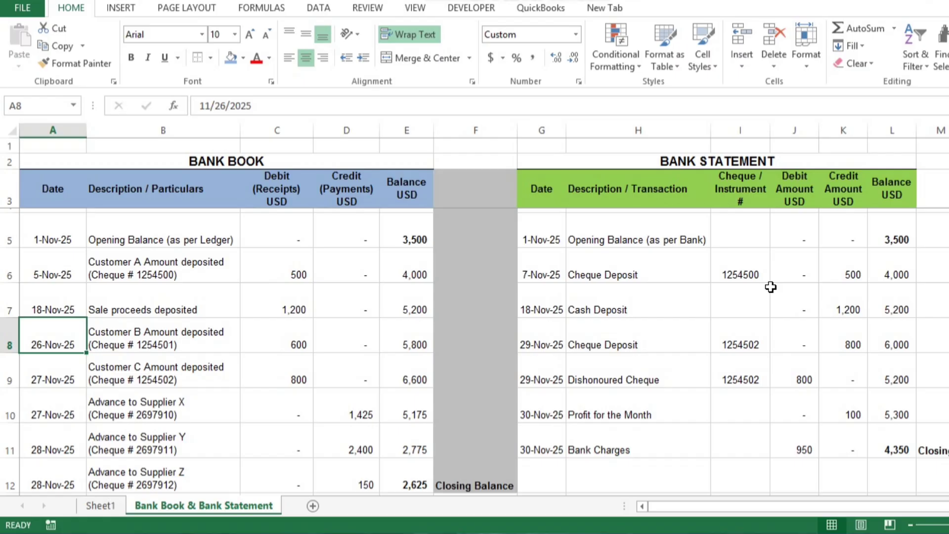
key("Right")
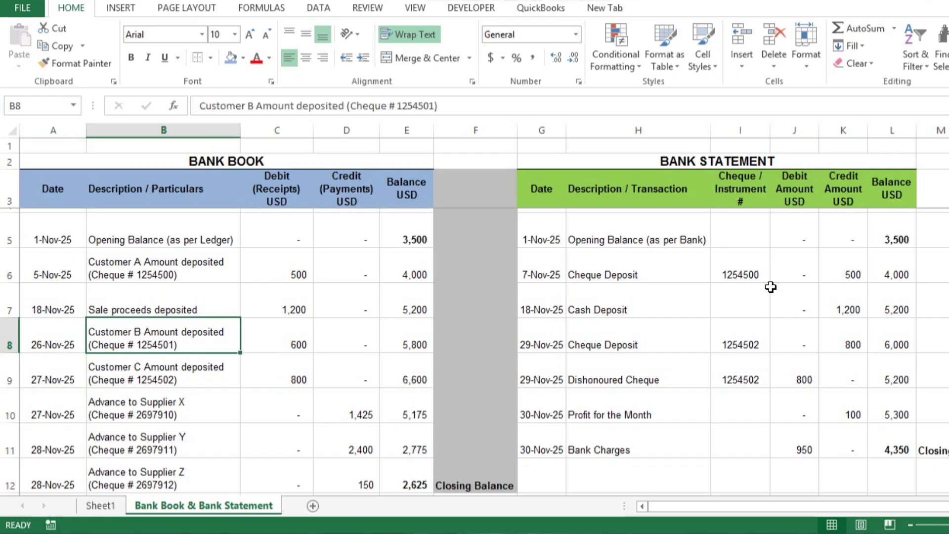
key("Left")
key("Right")
key("Right")
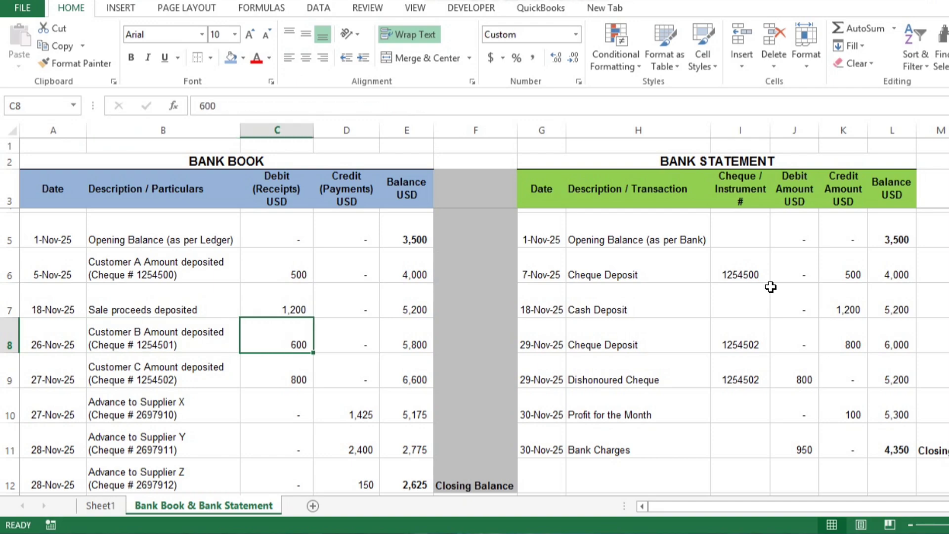
Step: Check the bank statement's transactions for a deposit matching Customer B's cheque in the bank book
key("Down")
key("Up")
key("Right")
key("Right")
key("Right")
key("Right")
key("Right")
key("Right")
key("Right")
key("Right")
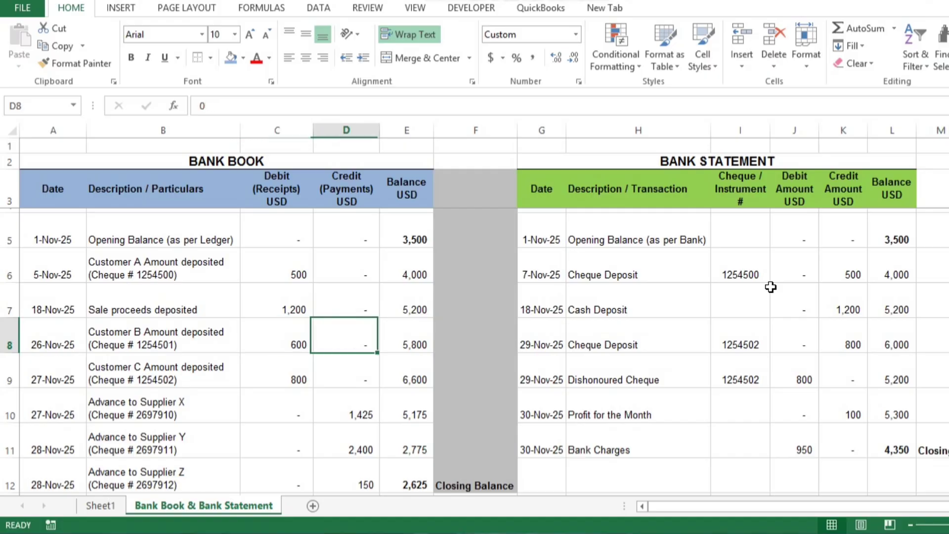
key("Left")
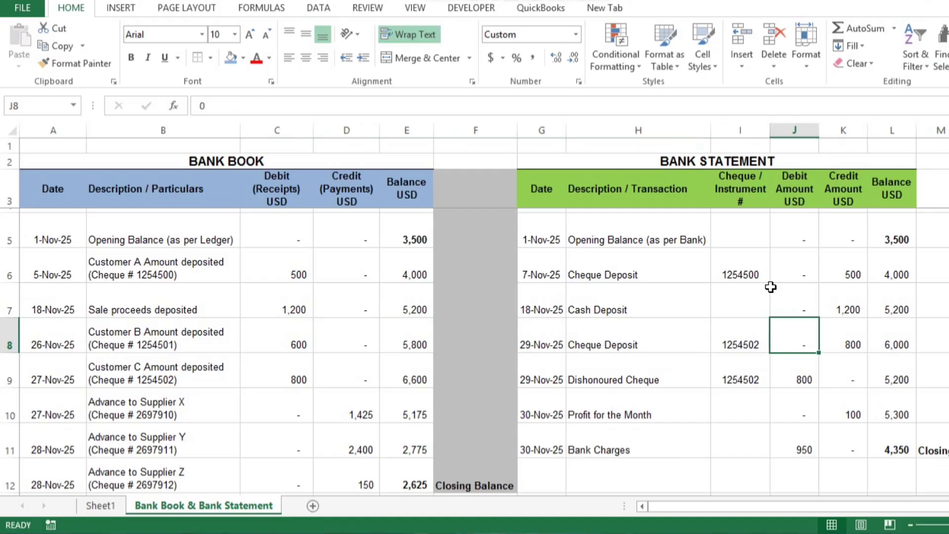
key("Down")
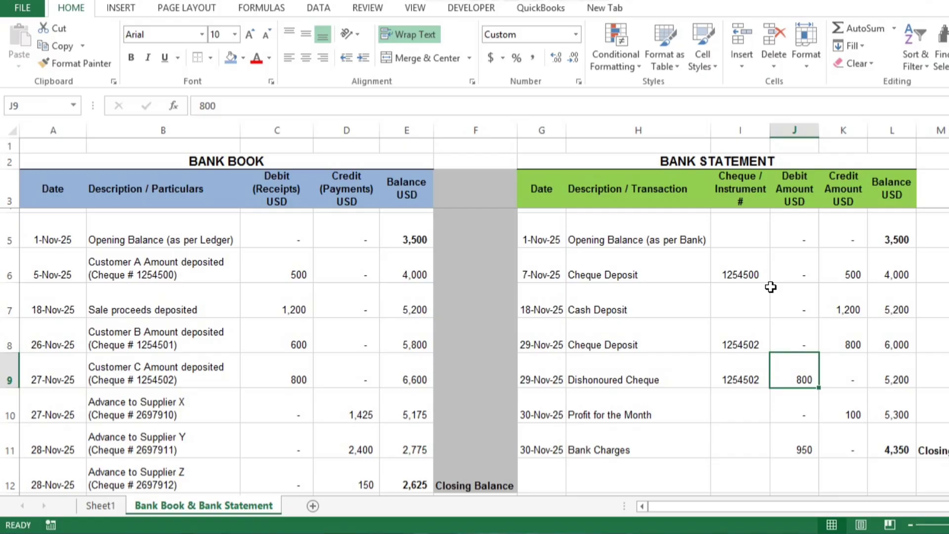
key("Left")
key("Left")
key("Left")
key("Left")
key("Left")
key("Left")
key("Left")
key("Left")
key("Left")
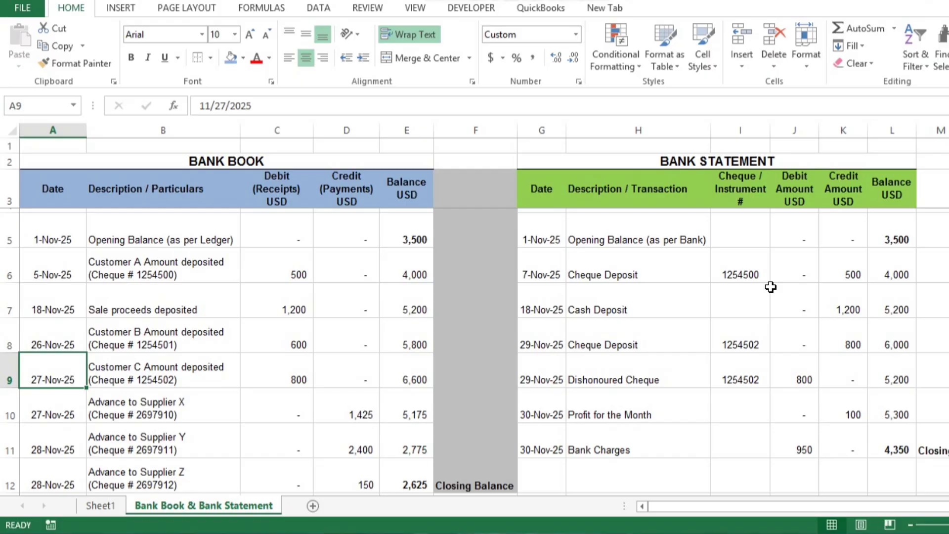
key("Up")
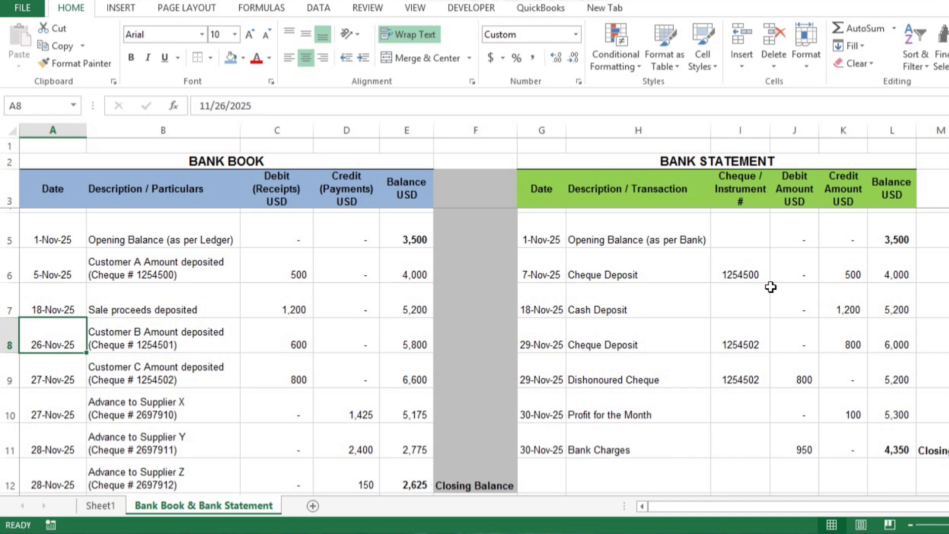
Step: On Sheet1, enter "Received from Customer B" in cell B19, under Less: Outstanding Lodgements
key("ctrl+Page_Up")
key("Up")
key("Up")
key("Up")
key("Up")
key("Up")
key("Up")
key("Up")
key("Up")
key("Up")
key("Up")
key("Up")
key("Up")
key("Up")
key("Up")
key("Up")
key("Up")
key("Up")
key("Up")
key("Up")
key("Up")
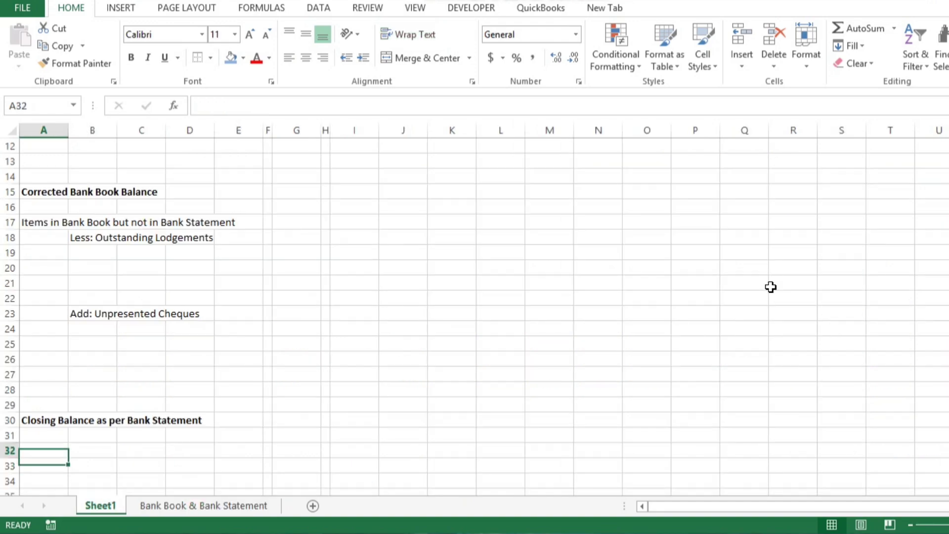
key("Down")
key("Down")
key("Down")
key("Down")
key("Down")
key("Down")
key("Down")
key("Down")
key("Down")
key("Down")
key("Down")
key("Down")
key("Down")
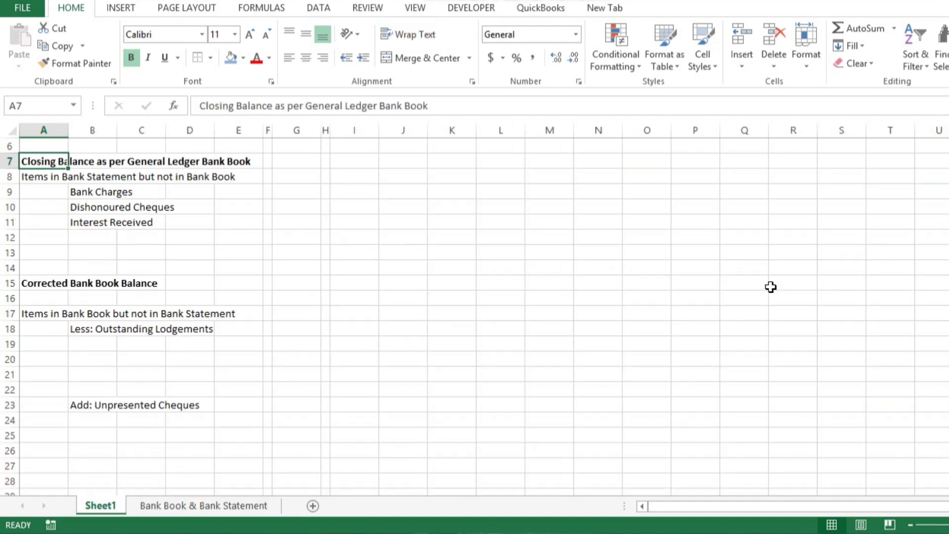
key("Right")
key("Right")
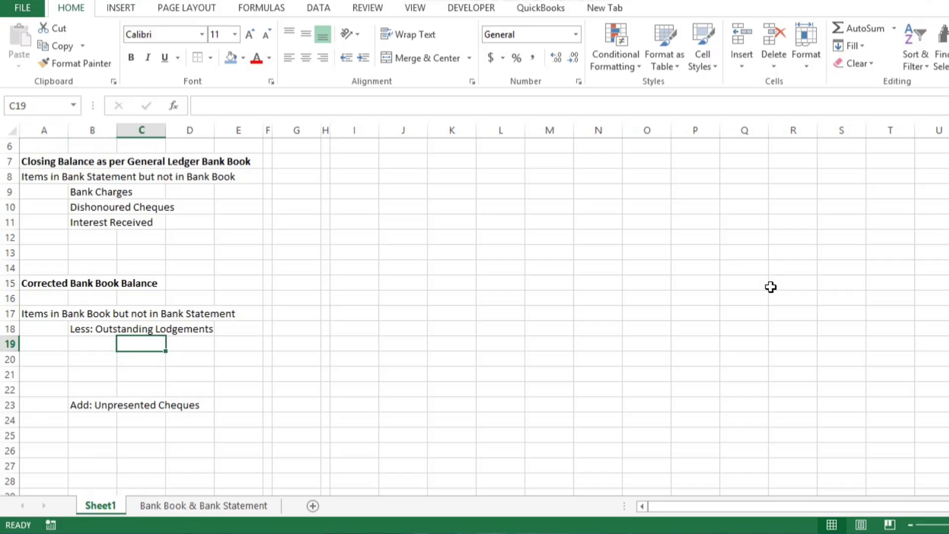
key("Up")
key("Down")
key("Left")
type("Received from Customer B")
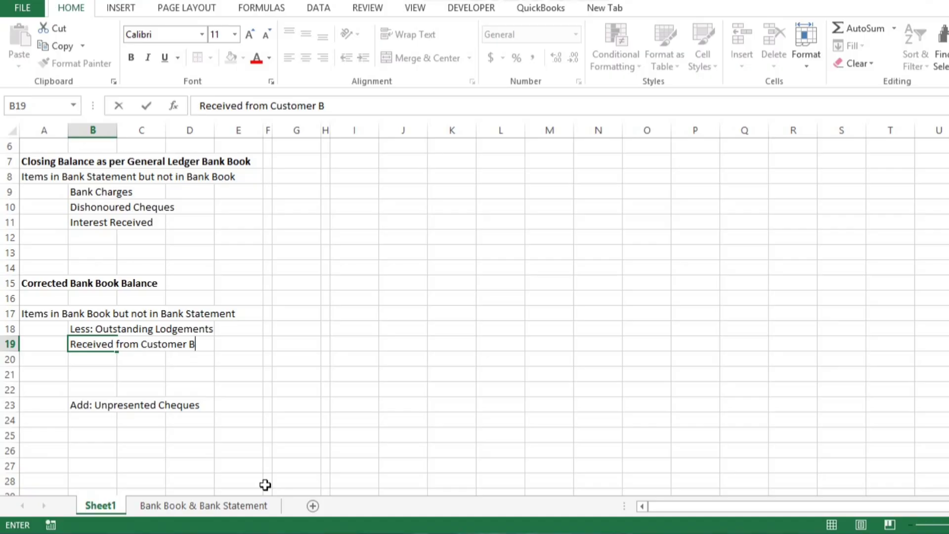
key("Left")
key("Left")
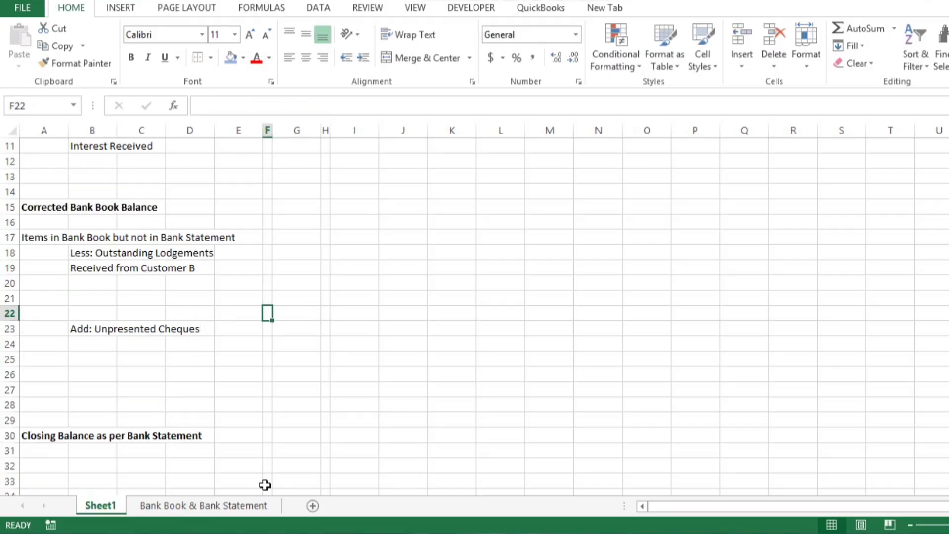
Step: Freeze the statement's title and column header rows, 1 to 5, above cell A6
key("Down")
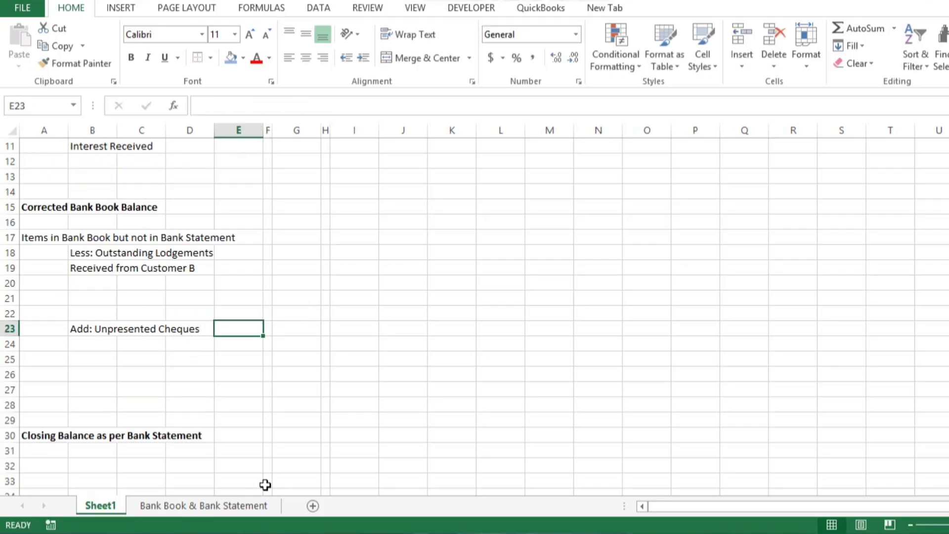
key("Page_Up")
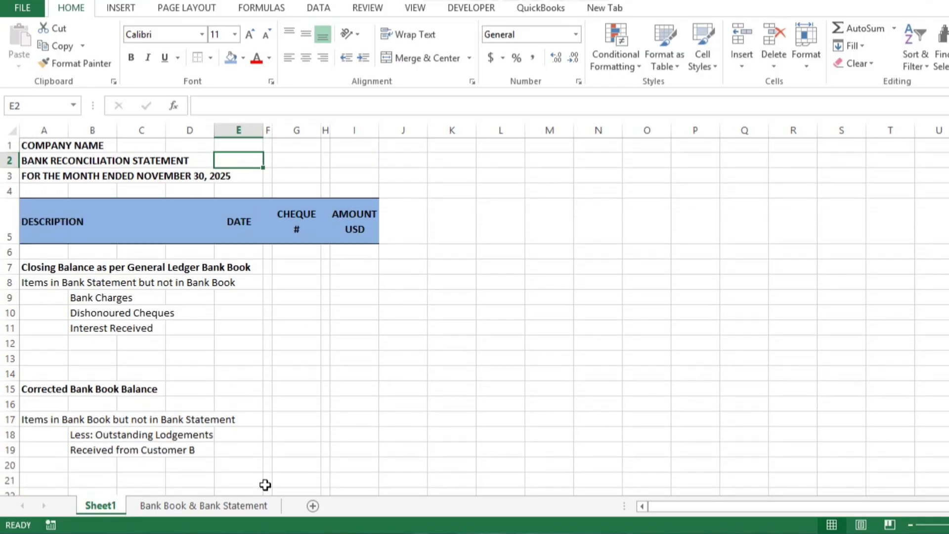
left_click(30, 255)
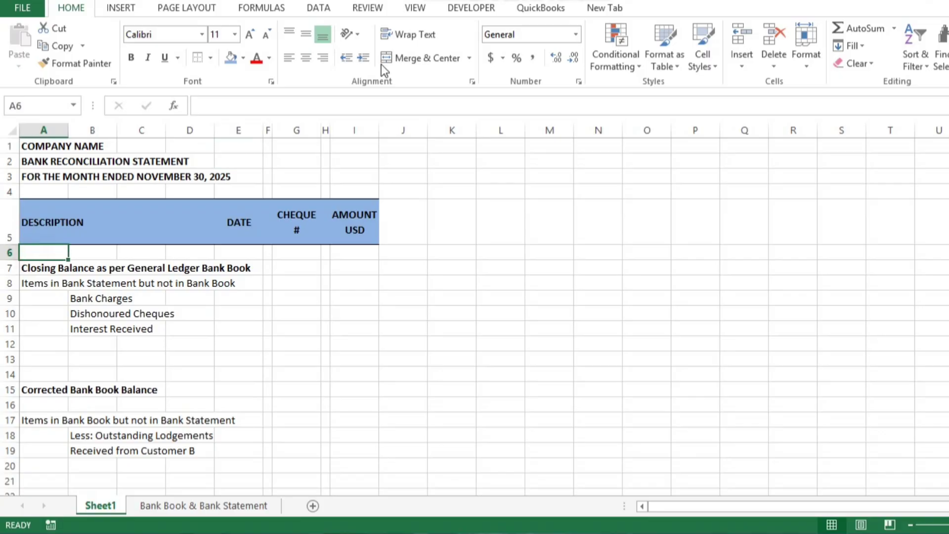
left_click(414, 8)
left_click(494, 51)
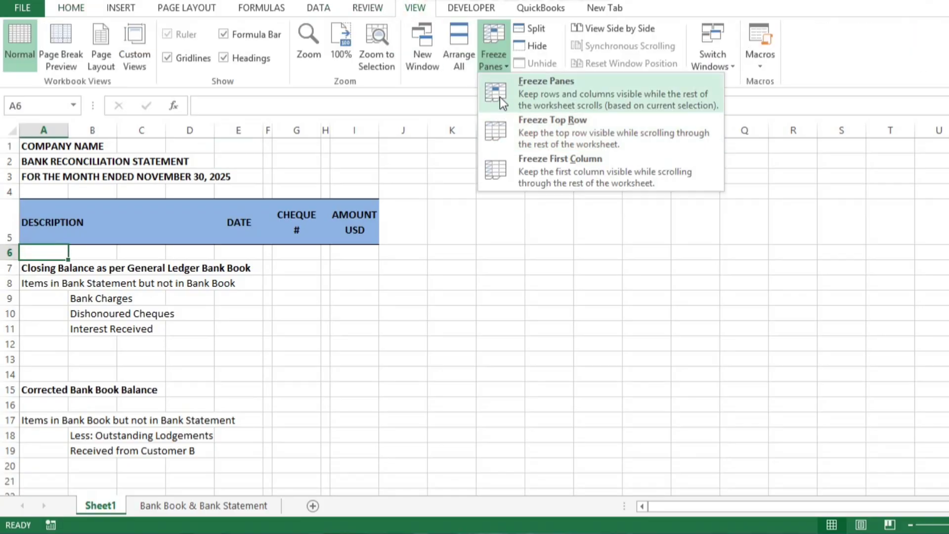
left_click(500, 97)
key("Down")
key("Down")
key("Down")
key("Down")
key("Down")
key("Down")
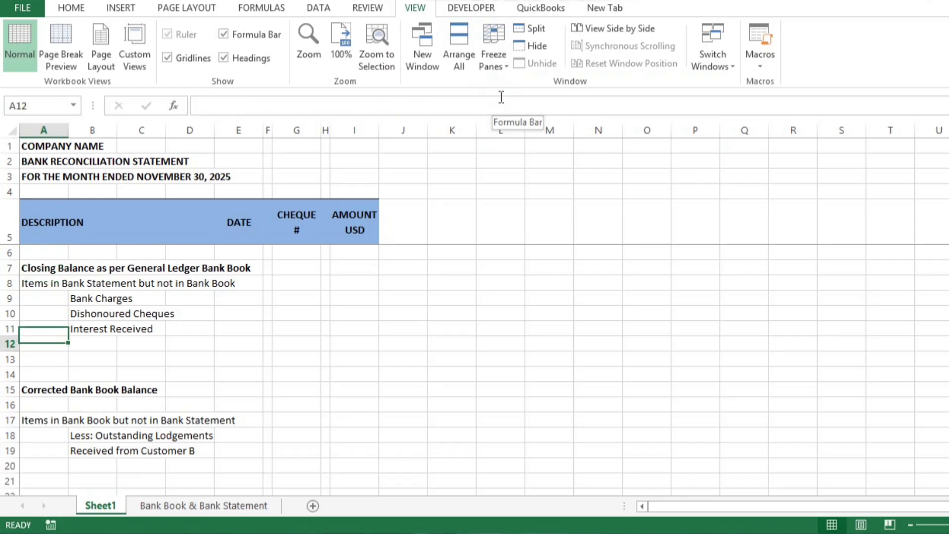
key("Down")
key("Down")
key("Down")
key("Down")
key("Down")
key("Down")
key("Down")
key("Down")
key("Down")
key("Down")
key("Down")
key("Down")
key("Down")
key("Down")
key("Down")
key("Down")
key("Down")
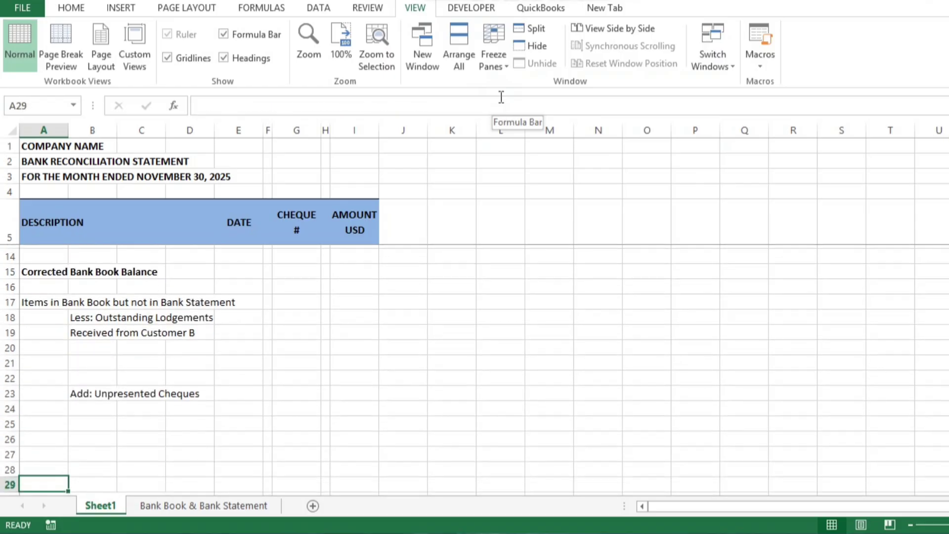
Step: Widen column D to give the descriptions more room before the Date column
key("Up")
key("Up")
key("Up")
key("Up")
key("Up")
key("Up")
key("Right")
key("Right")
key("Right")
key("Up")
key("Up")
key("Up")
key("Right")
key("Right")
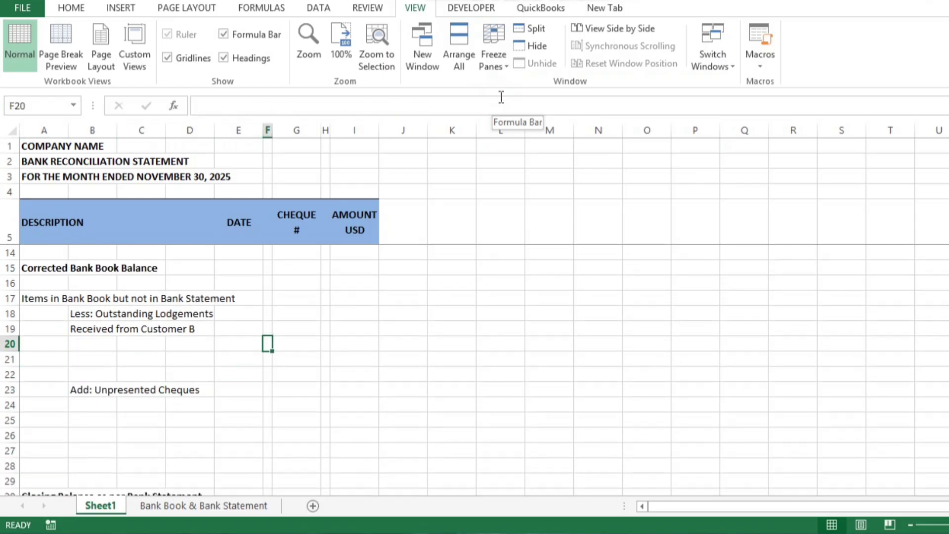
key("Left")
key("Up")
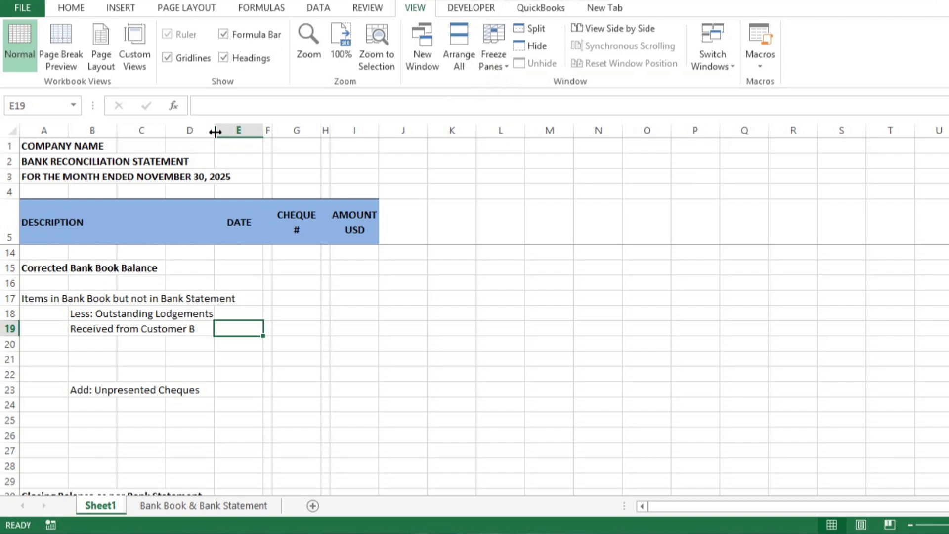
left_click_drag(215, 131, 259, 134)
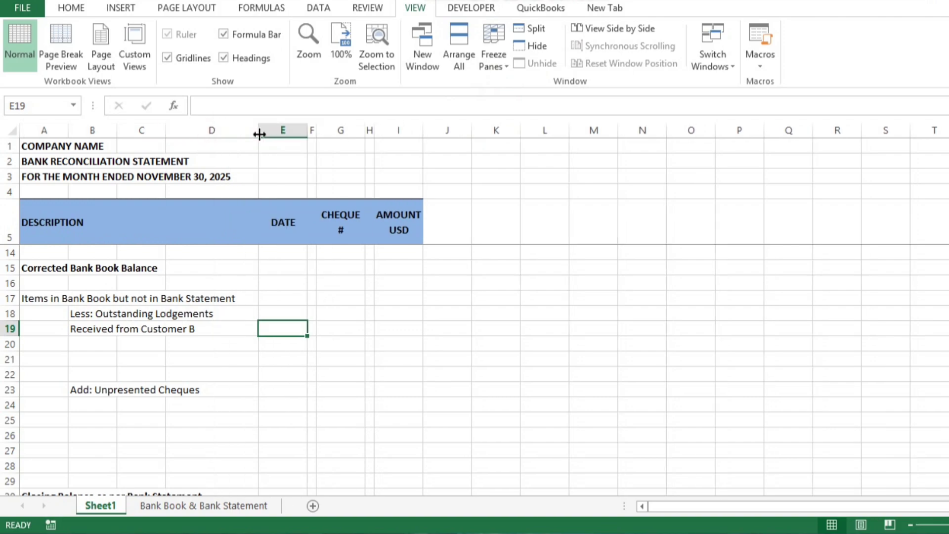
Step: Enter 11/26/2025 as the Customer B receipt's date in cell E19 and apply the 14-Mar-12 date format
type("11/26/2025")
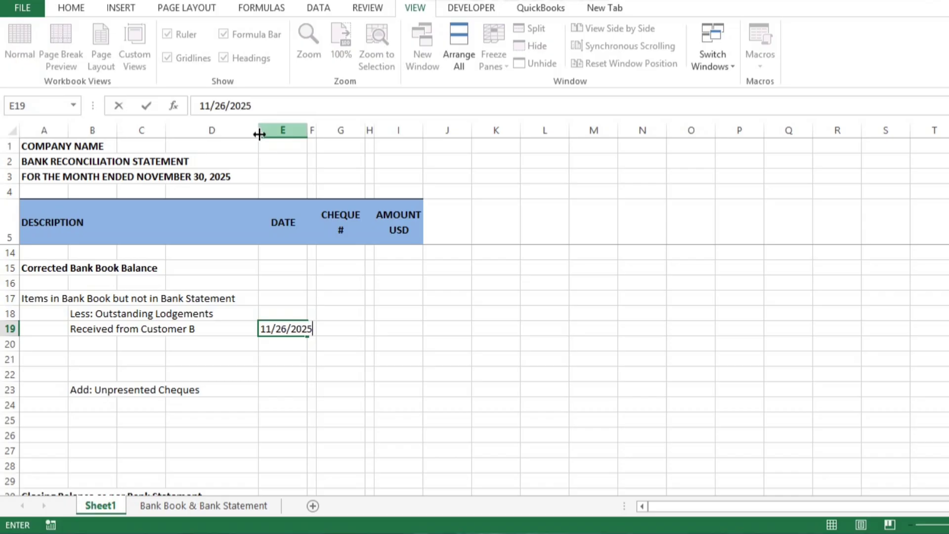
key("Return")
key("Up")
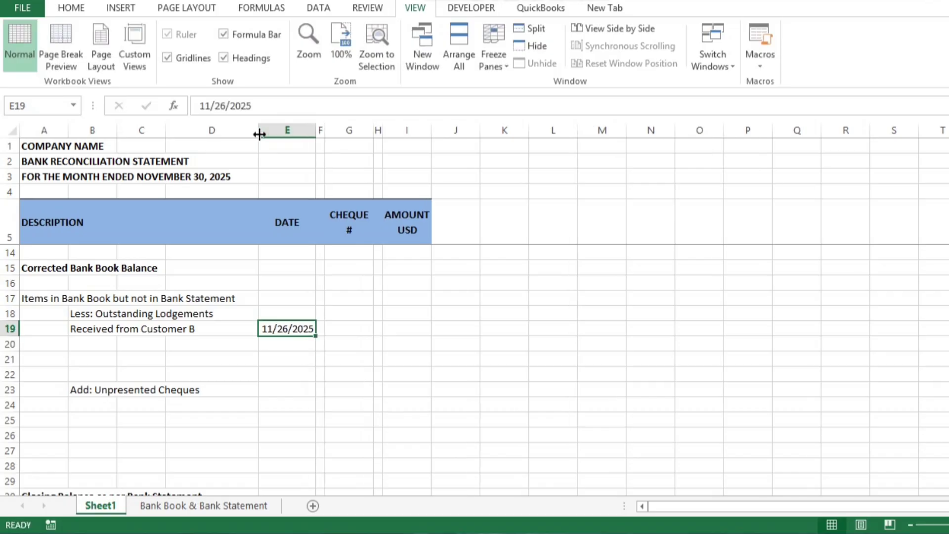
key("ctrl+1")
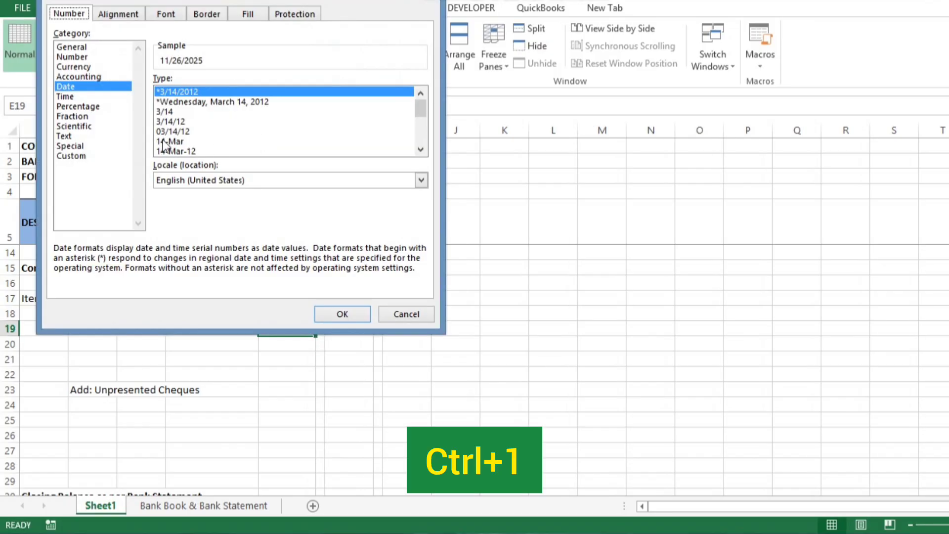
left_click(173, 151)
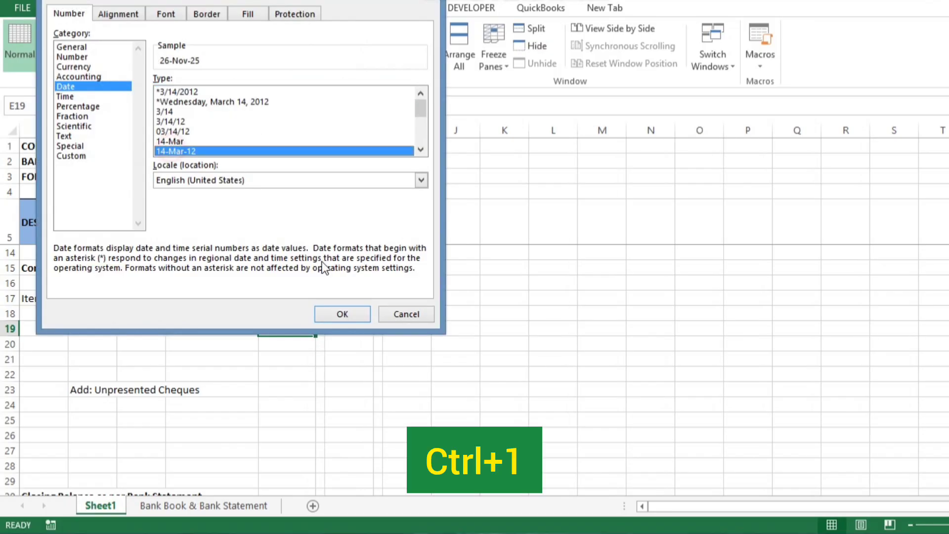
left_click(335, 314)
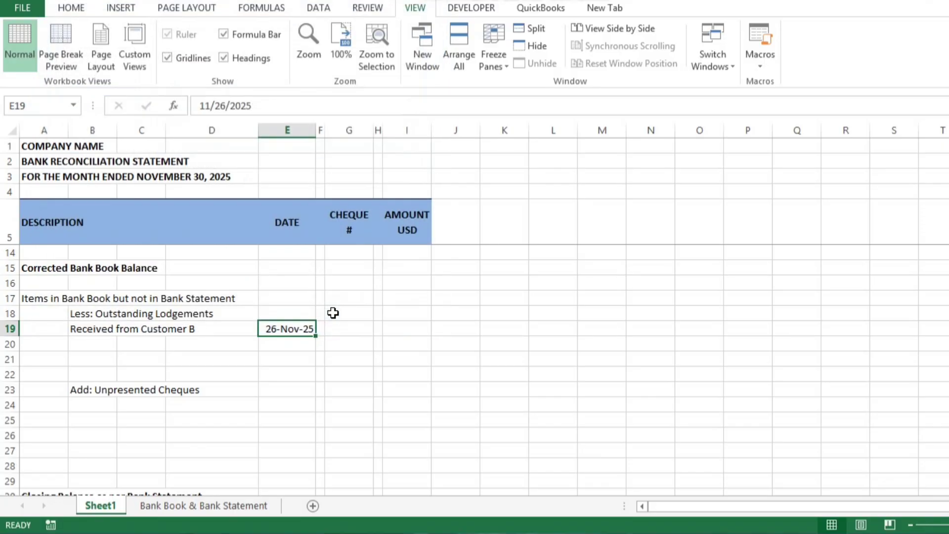
Step: Look up the Customer B receipt in the bank book and enter cheque number 1254501 in G19 and amount 600 in I19
left_click(354, 331)
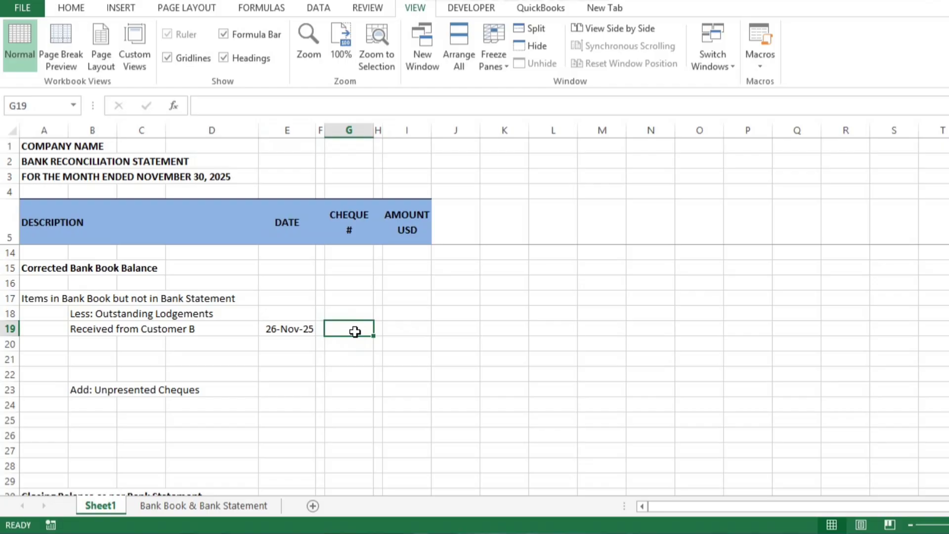
key("ctrl+Page_Down")
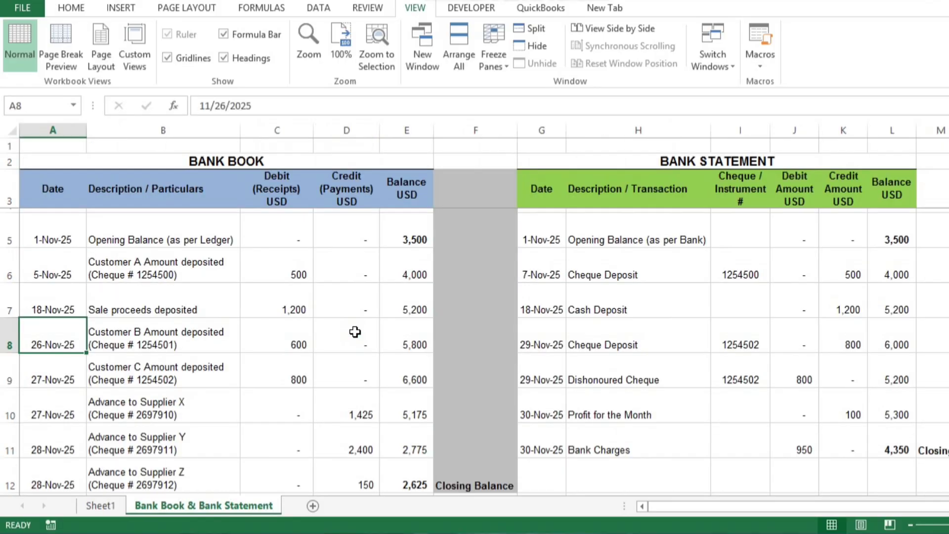
key("ctrl+Page_Up")
type("1254501")
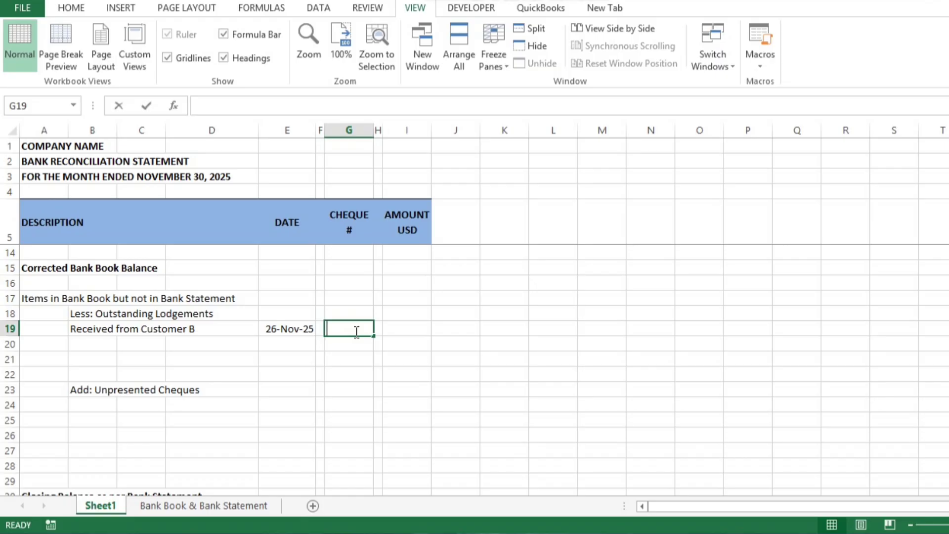
key("ctrl+Return")
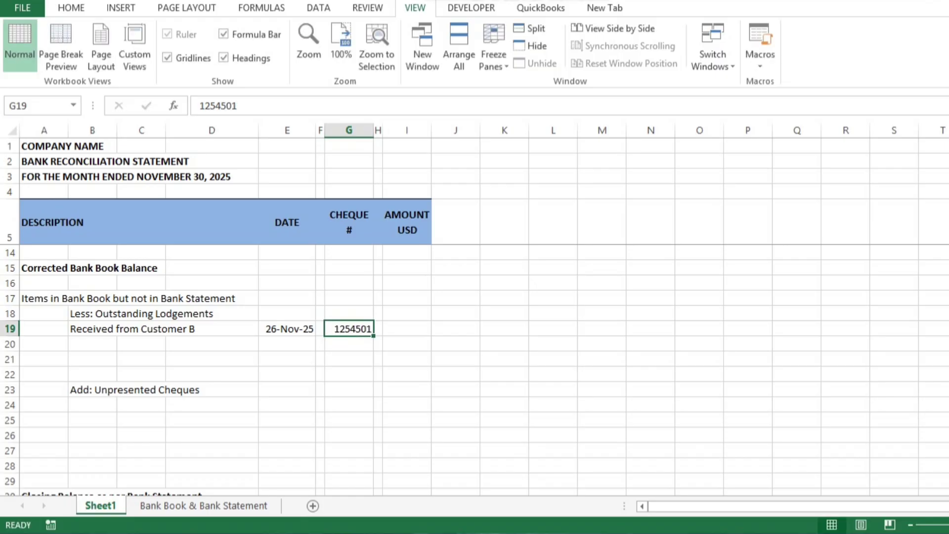
key("Right")
key("Right")
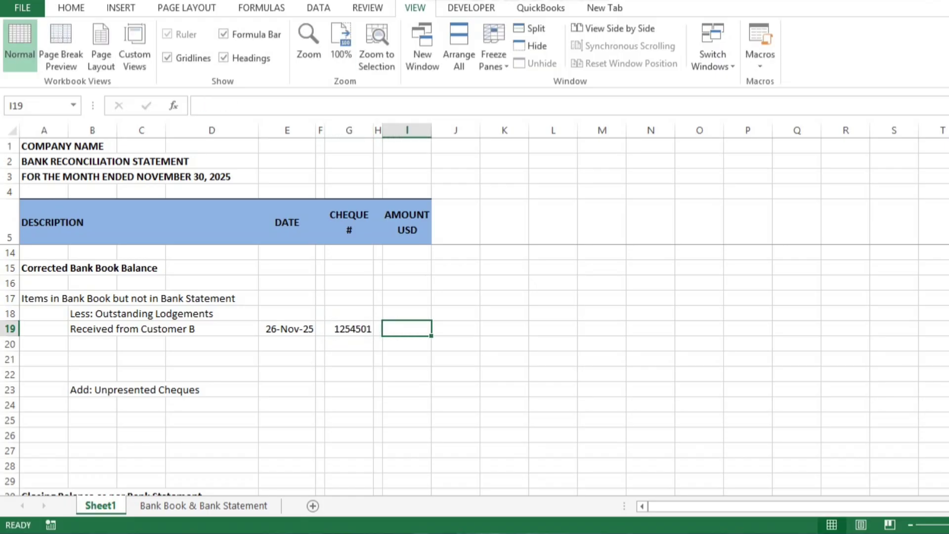
type("600")
key("Return")
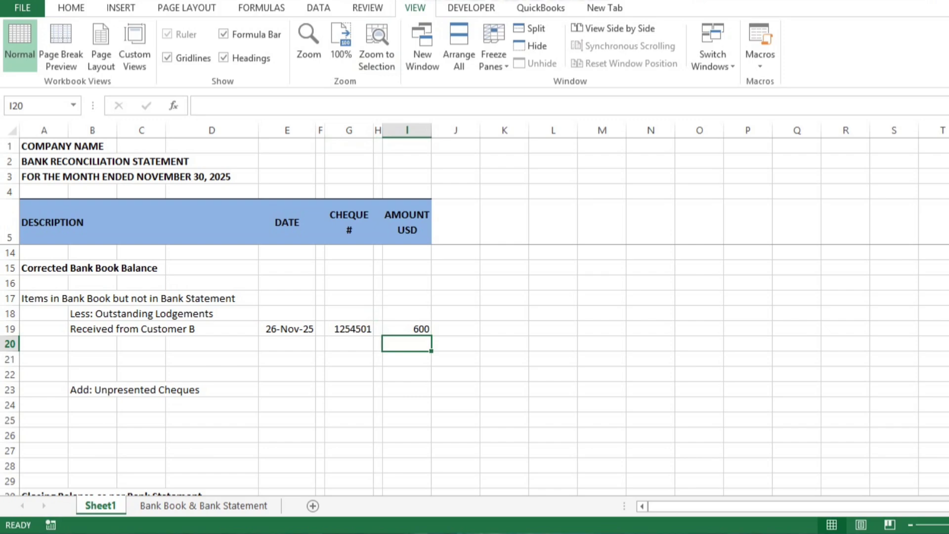
Step: Examine the Customer C receipt's date, description and amount in row 9 of the bank book
left_click(203, 506)
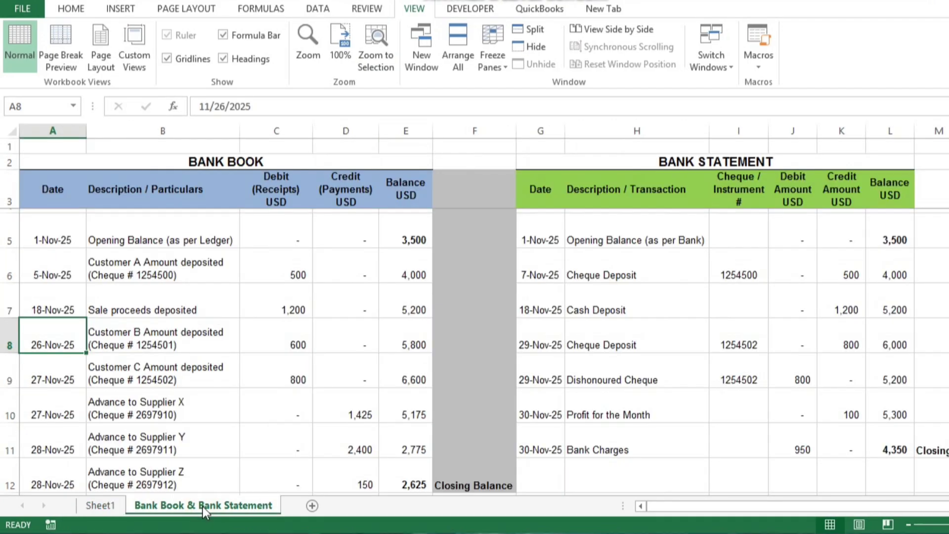
key("Down")
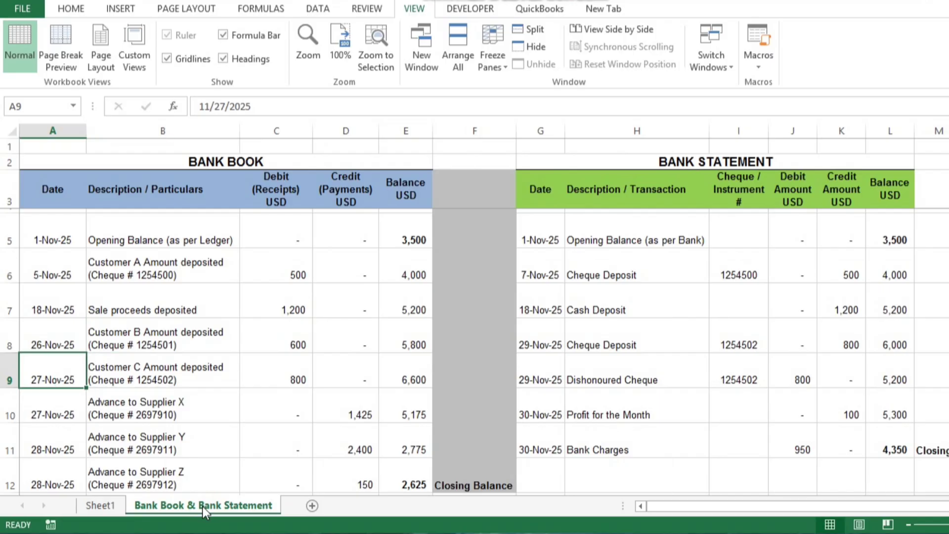
key("Right")
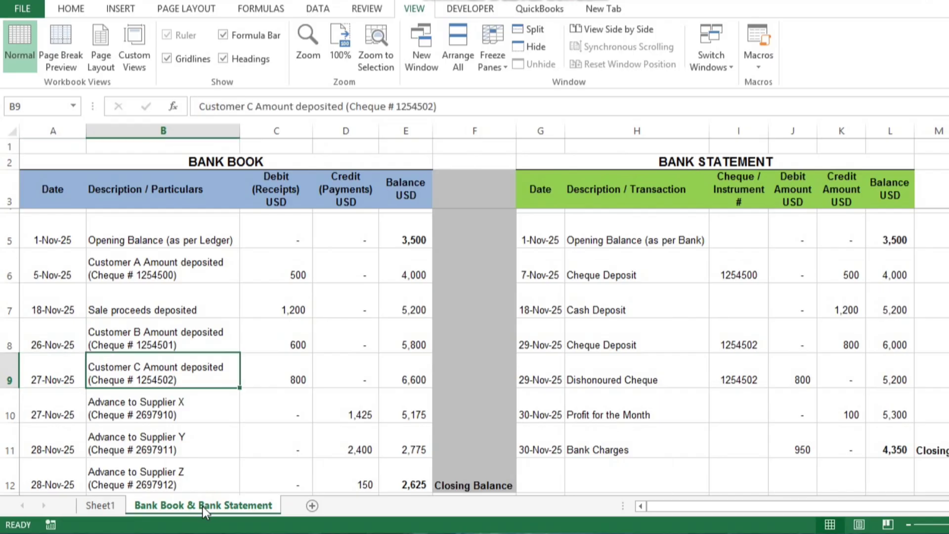
key("Right")
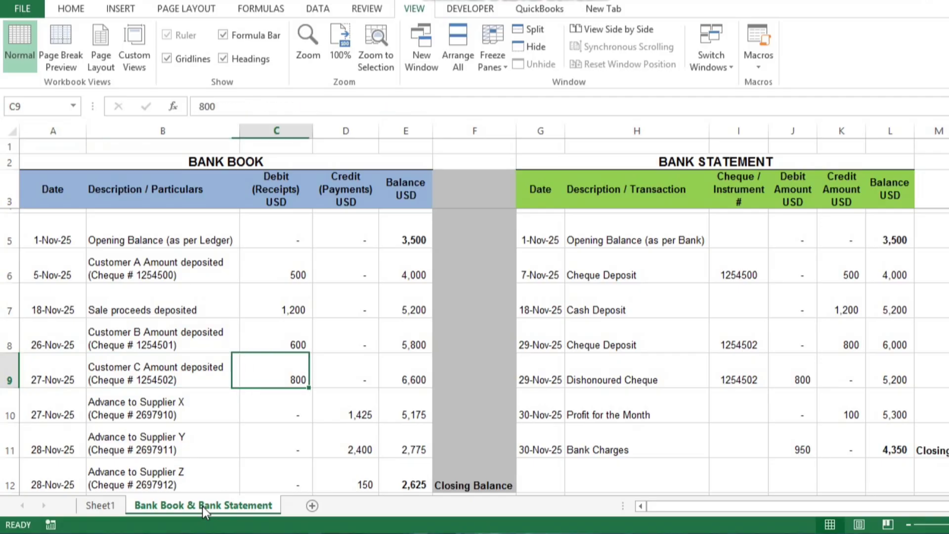
key("Right")
key("Left")
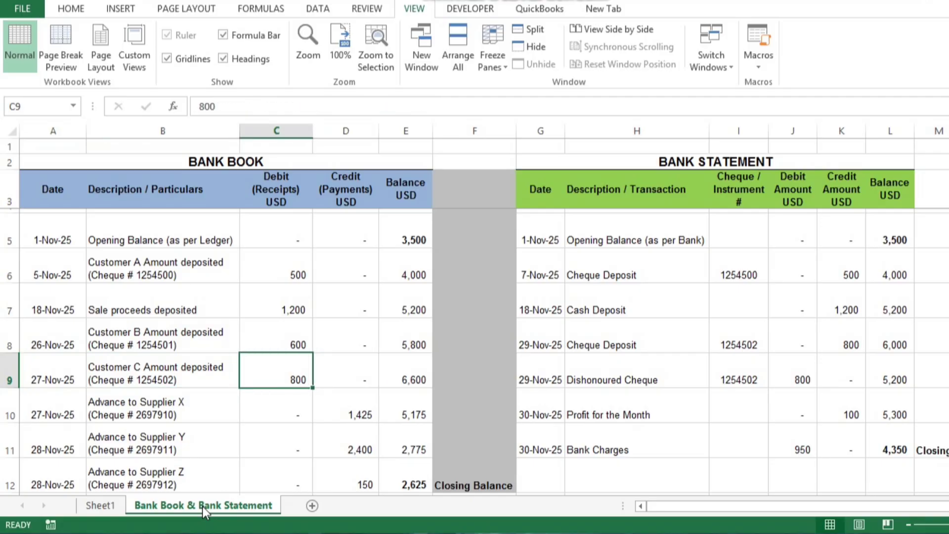
key("Left")
key("Left")
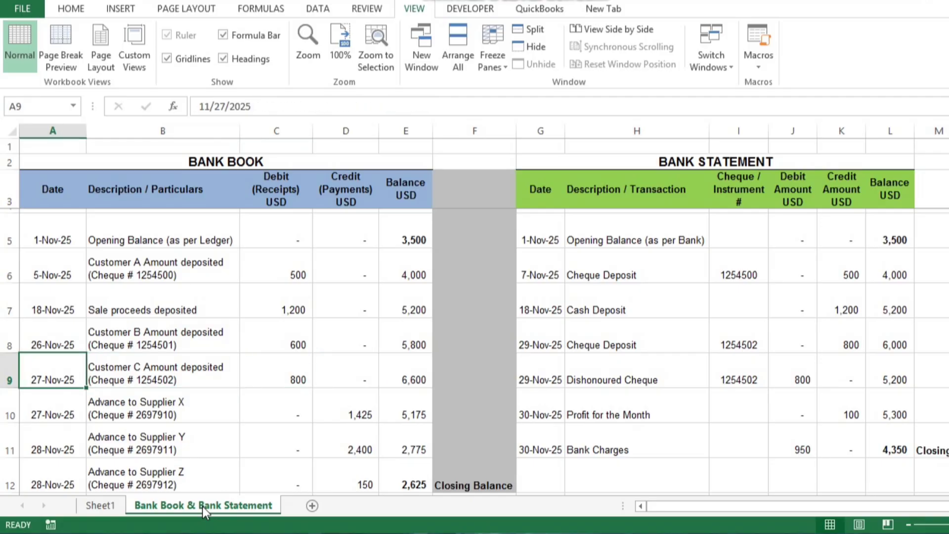
Step: Compare the Customer C receipt with the cheque deposit and dishonoured cheque entries in rows 8 and 9 of the bank statement
key("Right")
key("Right")
key("Right")
key("Right")
key("Right")
key("Right")
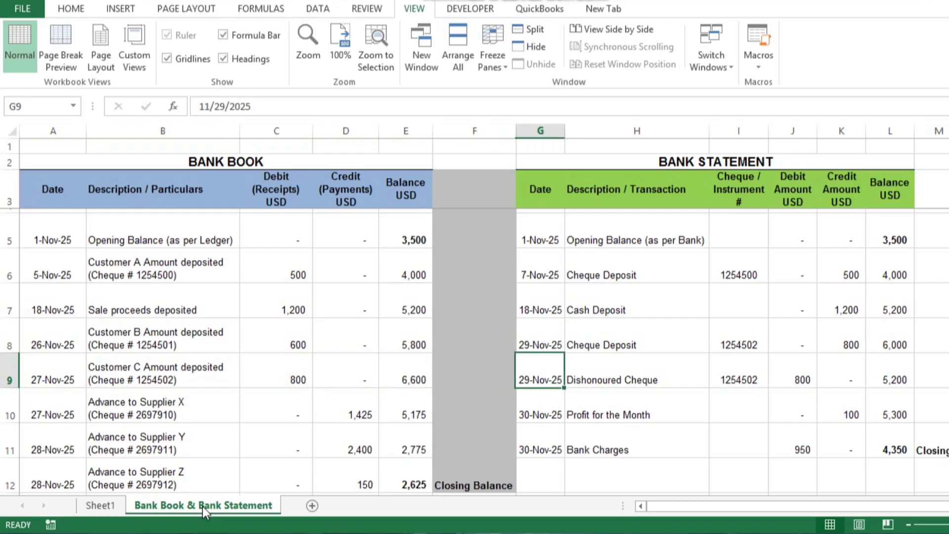
key("Right")
key("Right")
key("Right")
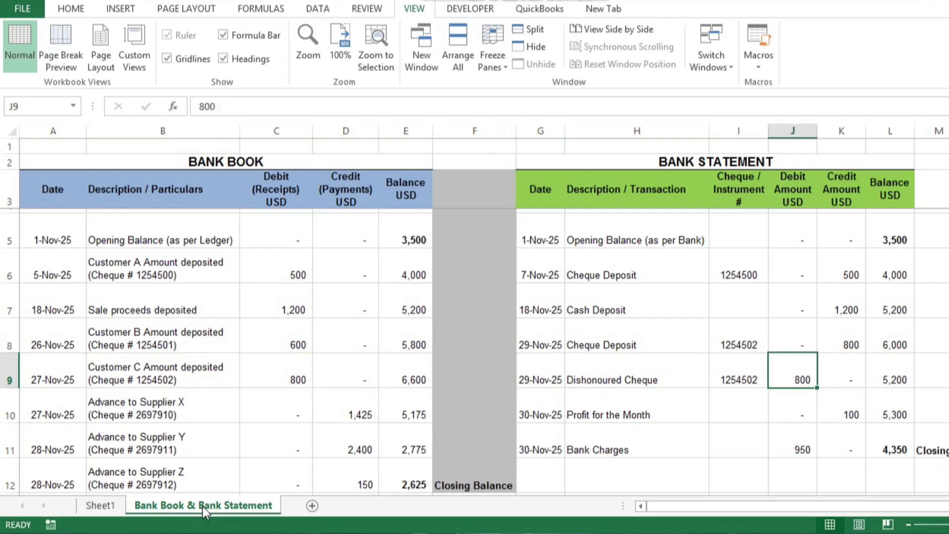
key("Up")
key("Down")
key("Left")
key("Left")
key("Left")
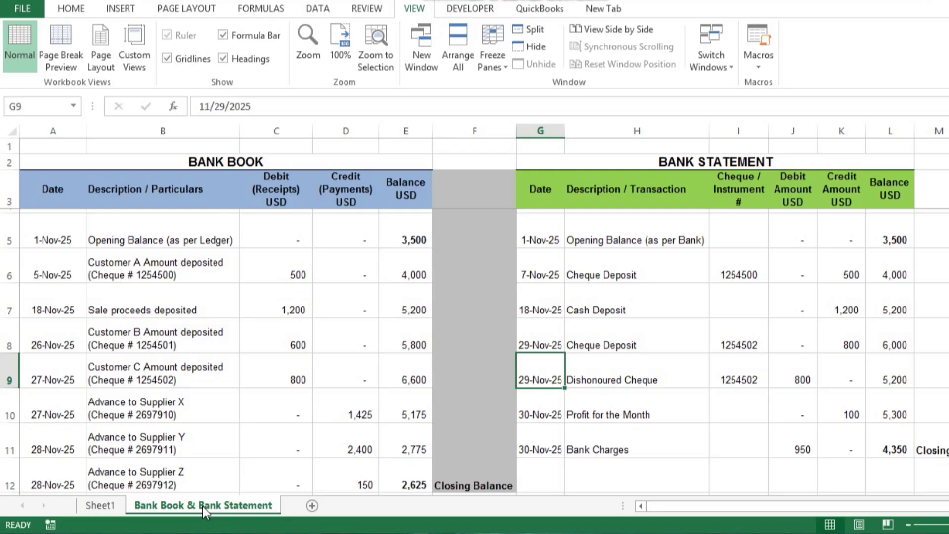
key("Left")
key("Left")
key("Left")
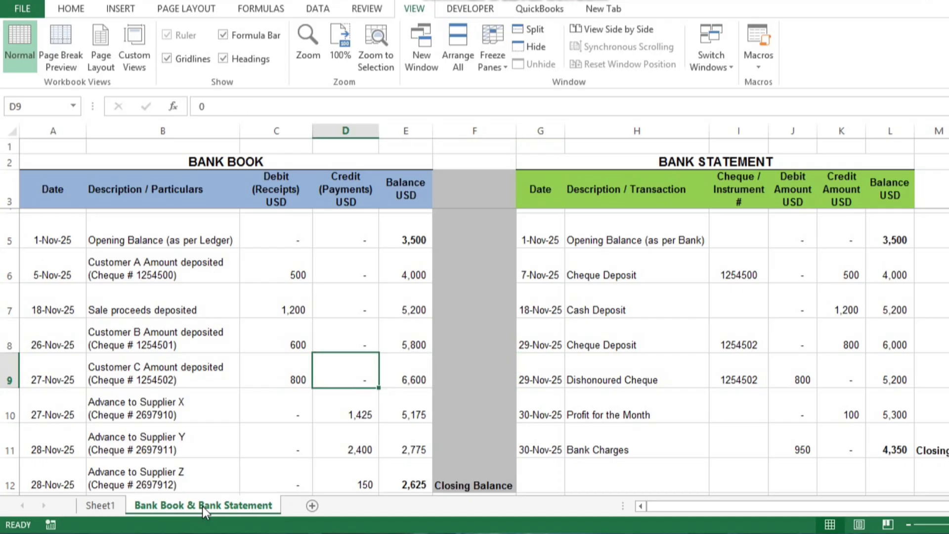
Step: On Sheet1, extend the description in B10 to read "Dishonoured Cheques - Customer C"
key("ctrl+Page_Up")
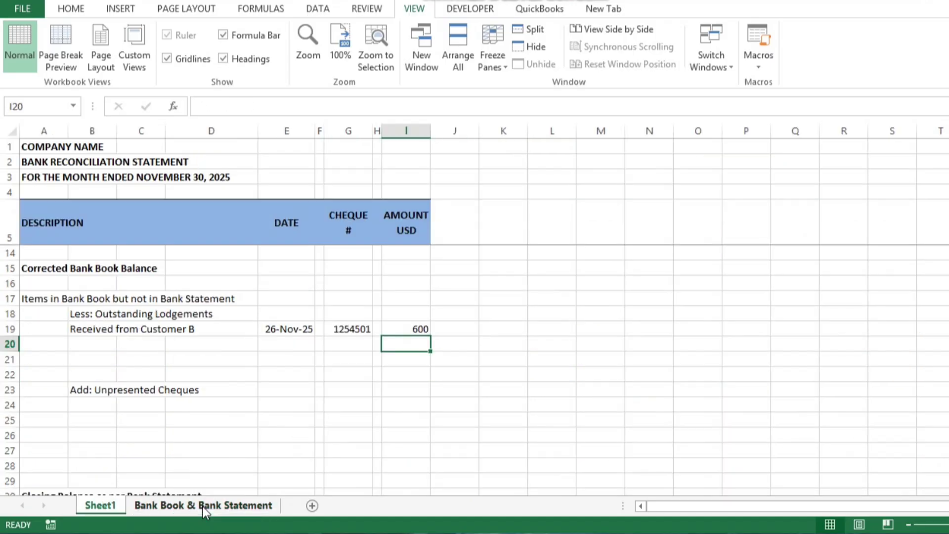
key("Left")
key("Left")
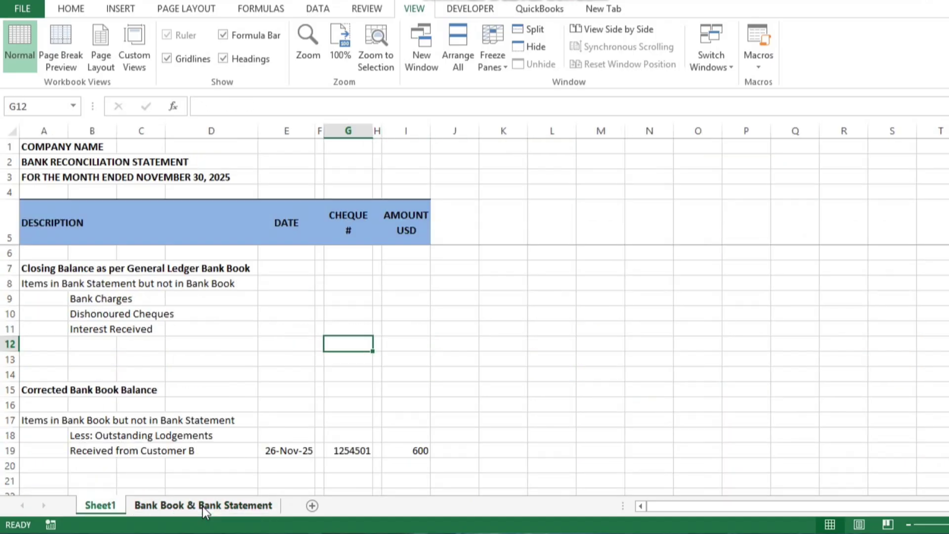
key("Up")
key("Left")
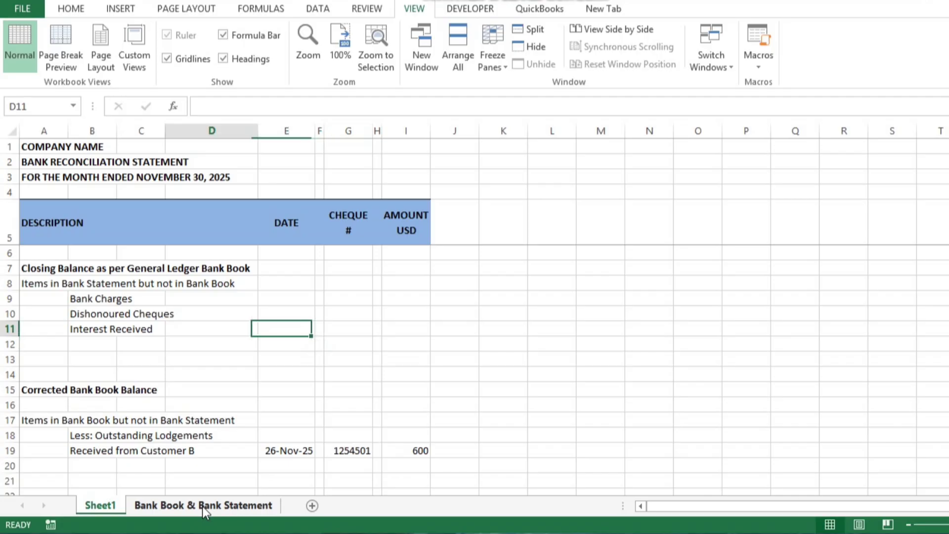
key("Up")
key("Left")
key("Right")
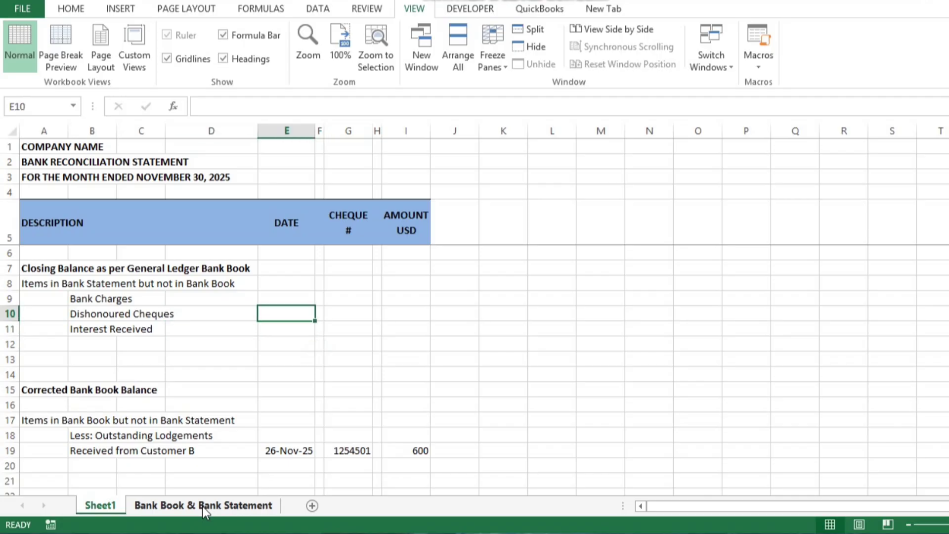
key("Left")
key("Left")
key("Left")
key("F2")
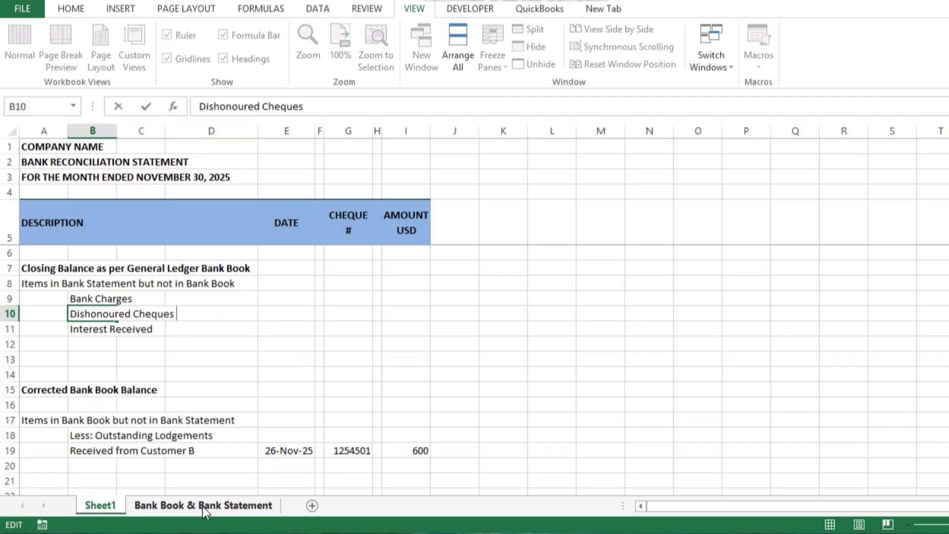
type("- Customer C")
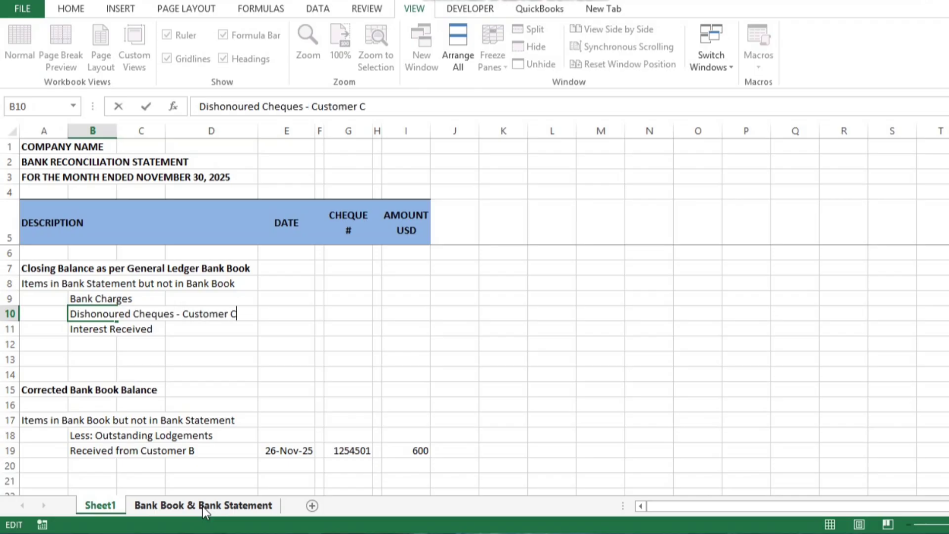
key("ctrl+Return")
Step: Copy the Customer B receipt's date from E19 into E10 on the dishonoured cheque line
key("Right")
key("Right")
key("Right")
key("Down")
key("Down")
key("Down")
key("Down")
key("Down")
key("Down")
key("Down")
key("Down")
key("Down")
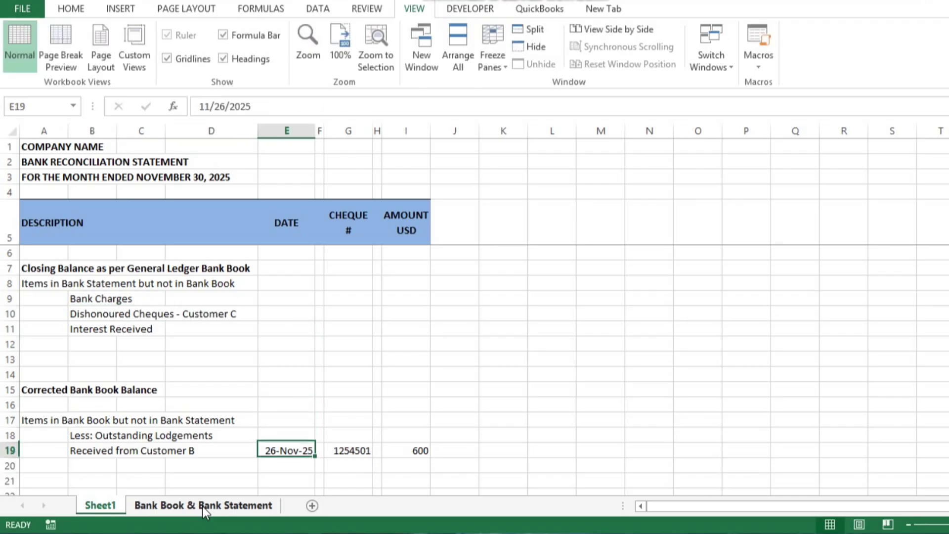
key("ctrl+c")
key("Up")
key("Up")
key("Up")
key("Up")
key("Up")
key("Up")
key("Up")
key("Up")
key("Up")
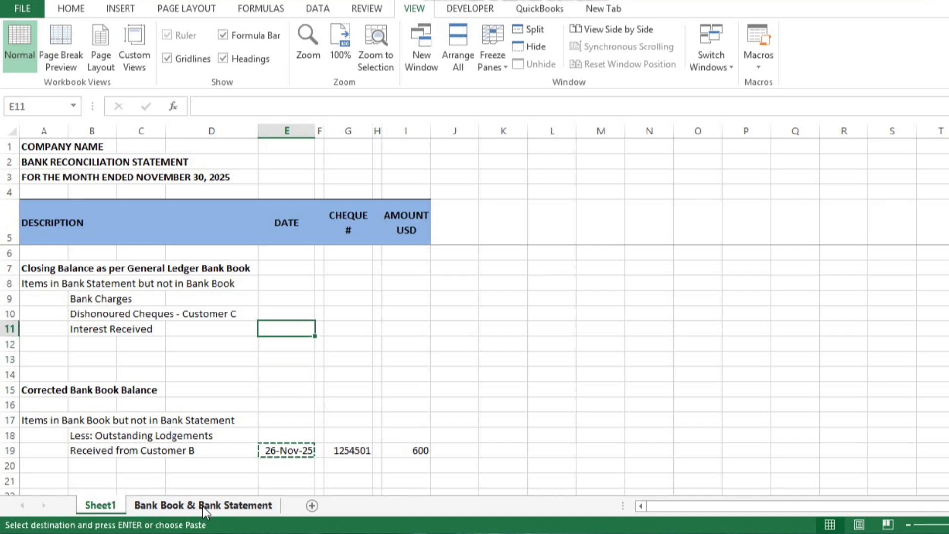
key("Return")
Step: Change the dishonoured cheque's date in E10 to 11/27/2025
key("F2")
key("Left")
key("Left")
key("Left")
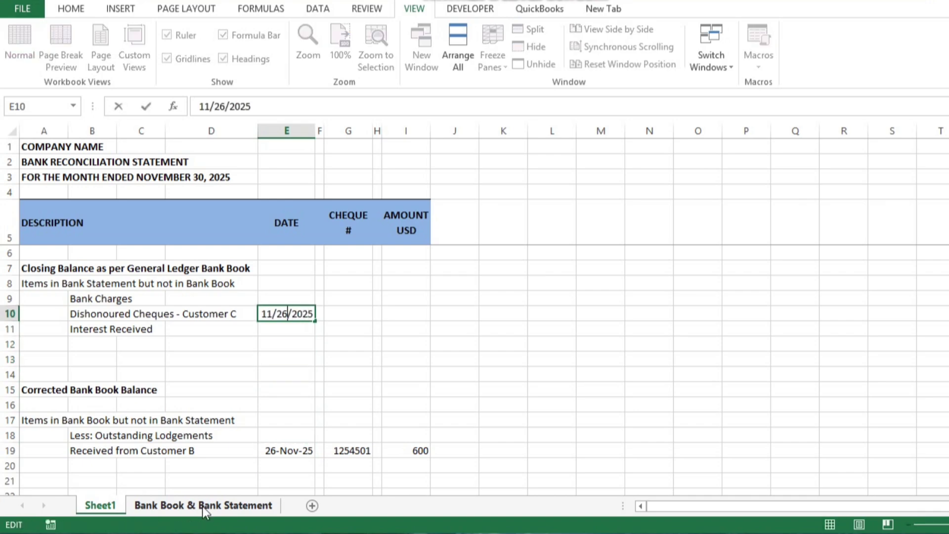
key("BackSpace")
type("7")
key("ctrl+Return")
key("Down")
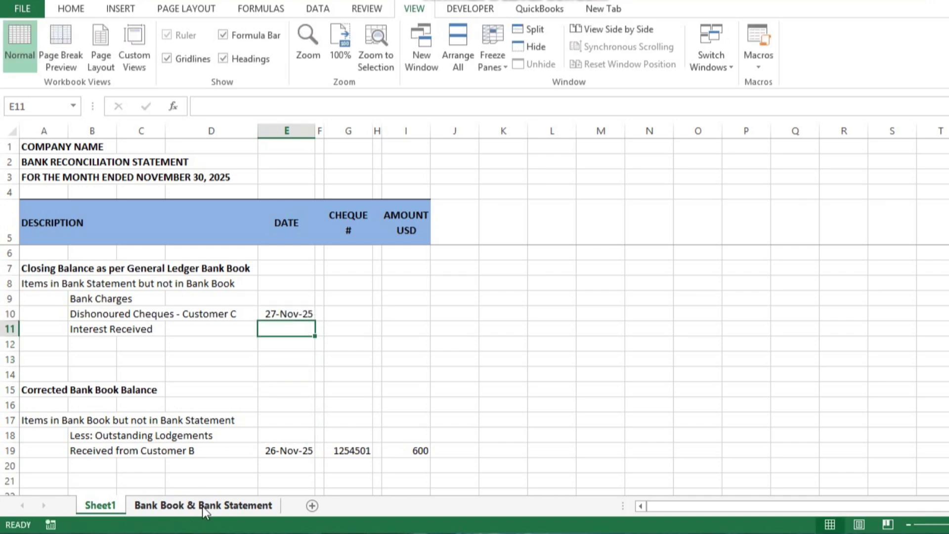
Step: Look up the Customer C cheque in the bank book and enter cheque number 1254502 in G10 and amount 800 in I10
key("Up")
key("Right")
key("Right")
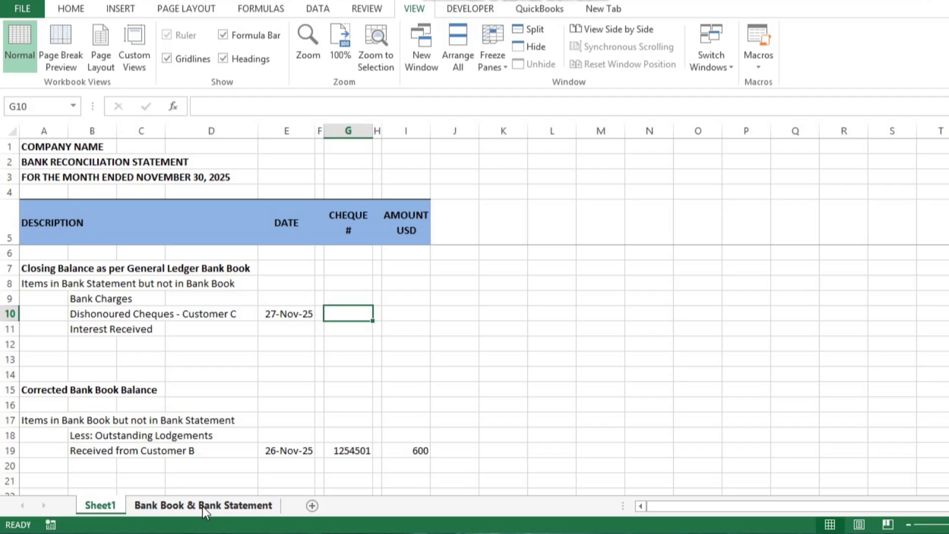
left_click(203, 505)
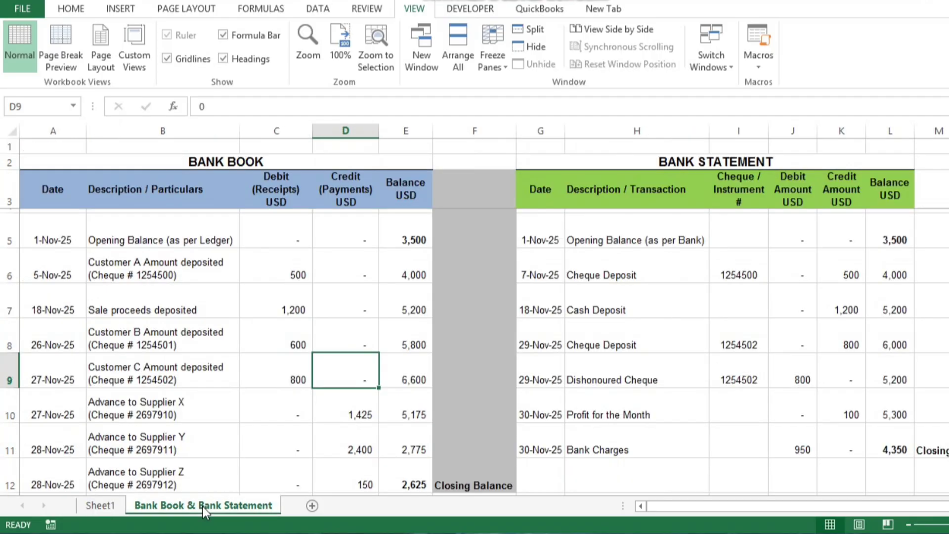
key("ctrl+Page_Up")
type("1254502")
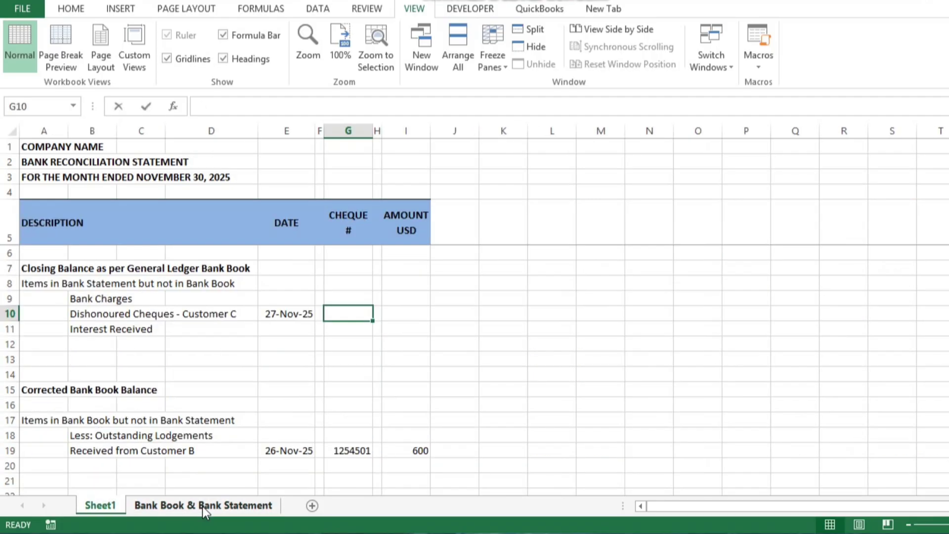
key("Right")
key("Right")
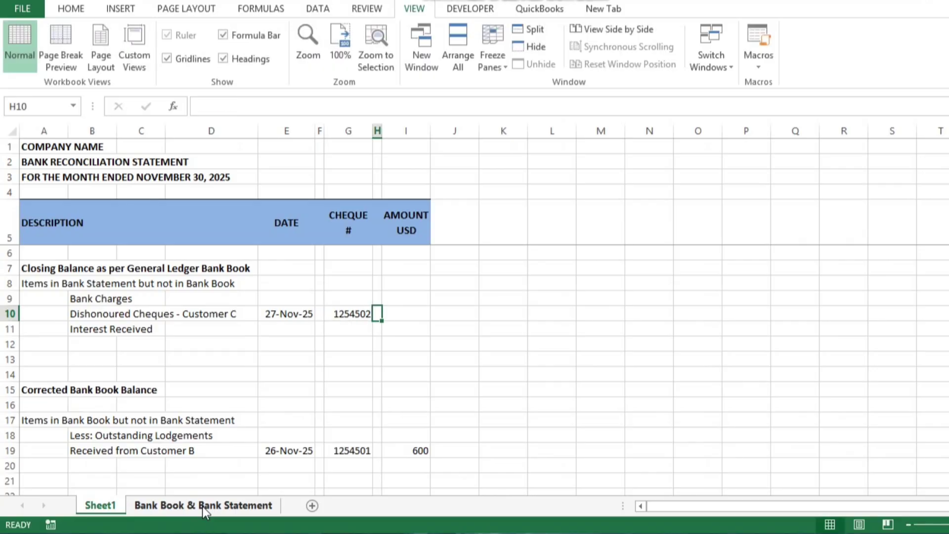
type("800")
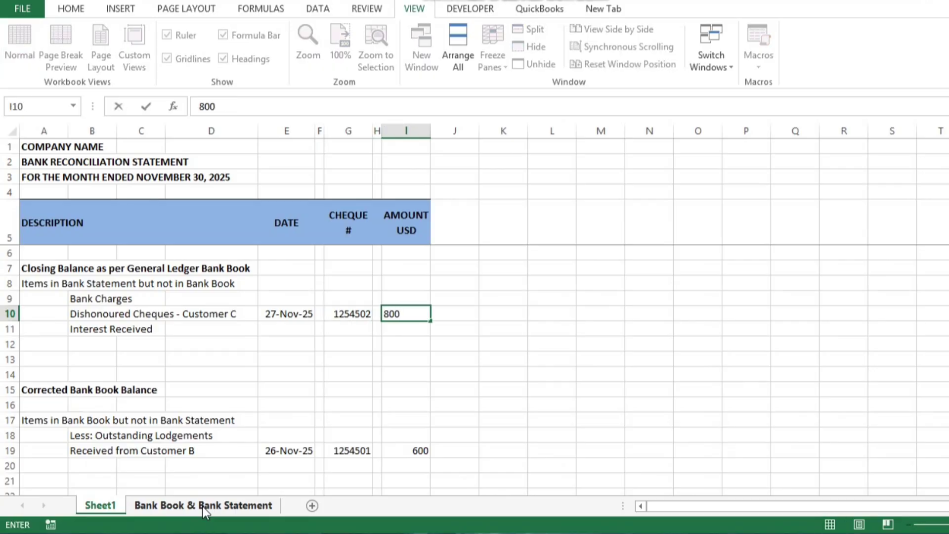
key("Return")
Step: Make the dishonoured cheque's amount in I10 negative, as -800
key("Up")
key("F2")
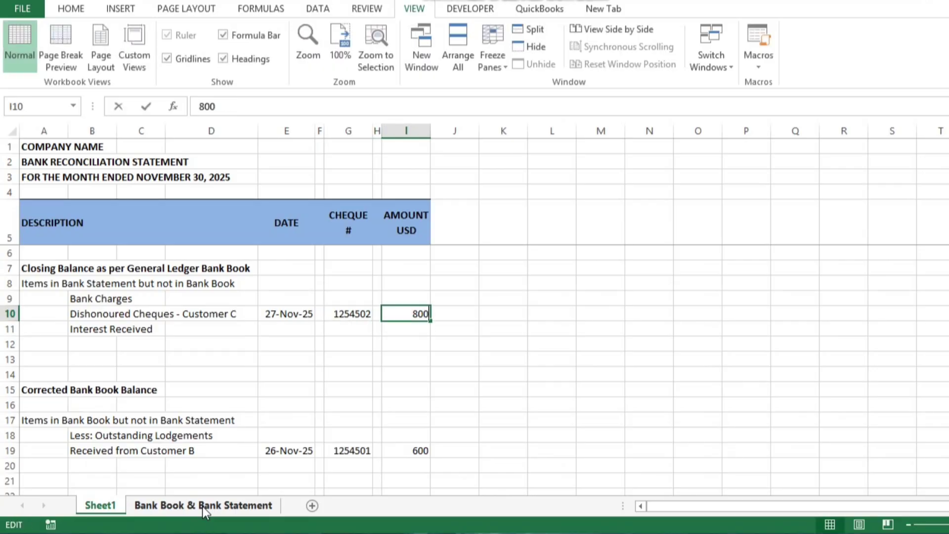
key("Home")
type("-")
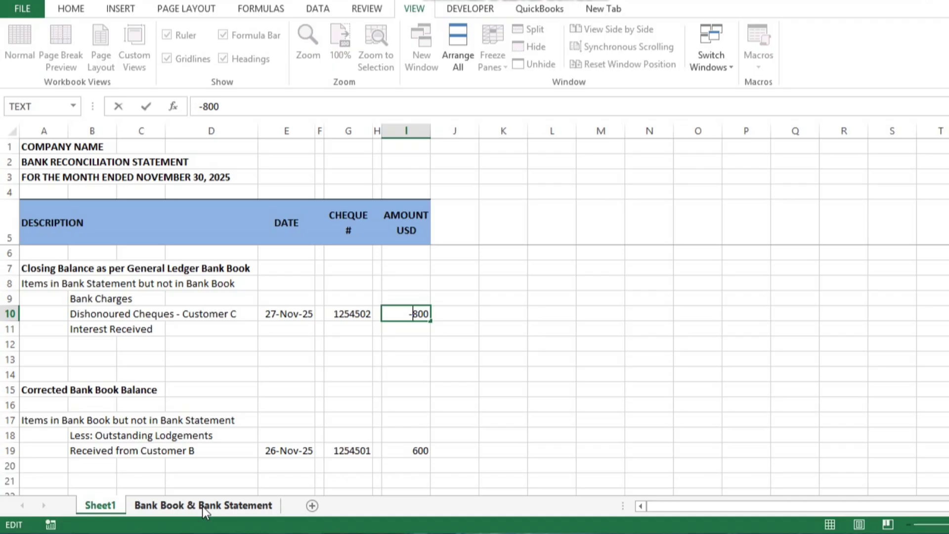
key("Return")
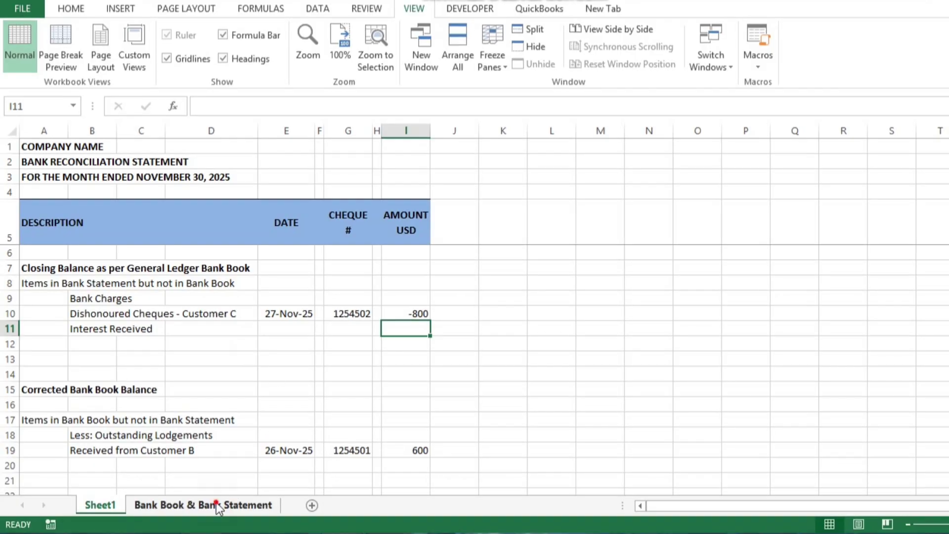
Step: Check the bank book's advances to Suppliers X, Y and Z against the bank statement entries, and return to Sheet1
left_click(218, 505)
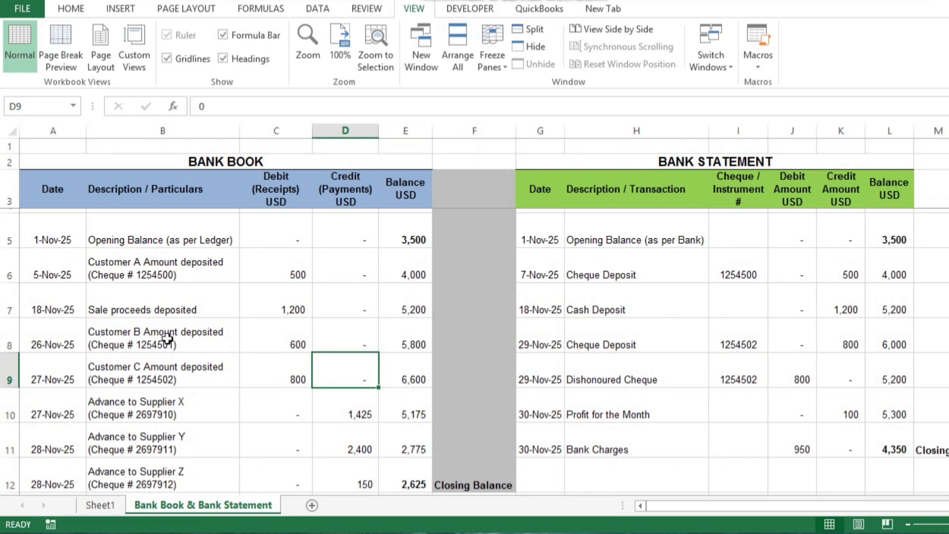
left_click(78, 397)
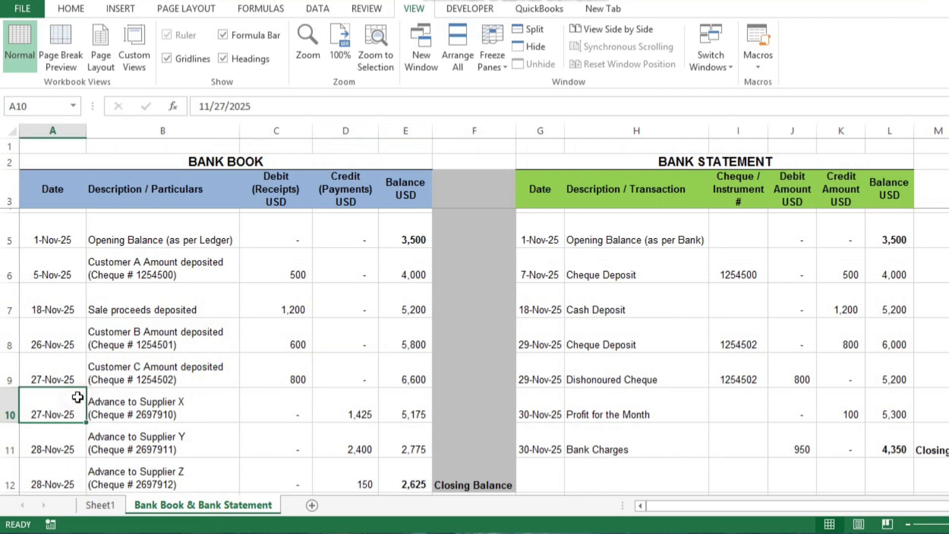
key("Down")
key("Down")
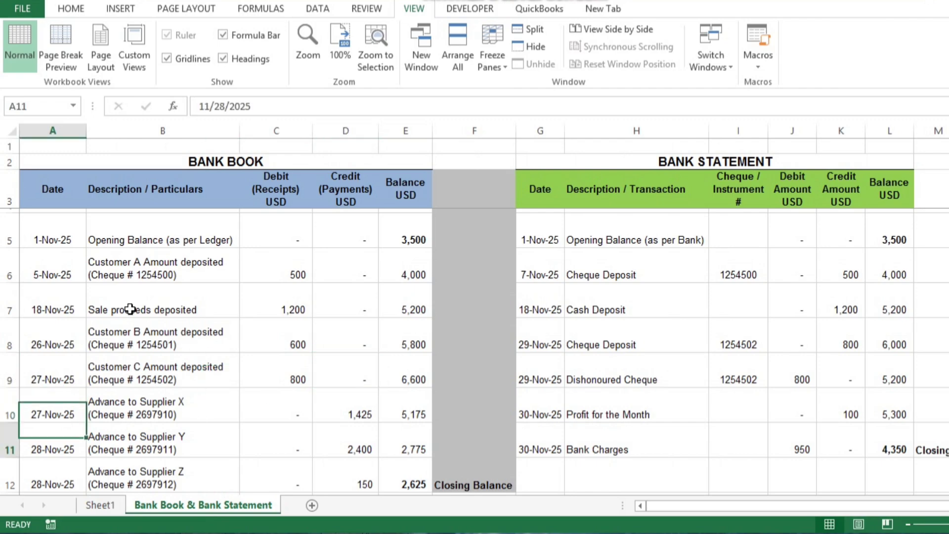
key("Down")
key("Up")
key("Up")
key("Up")
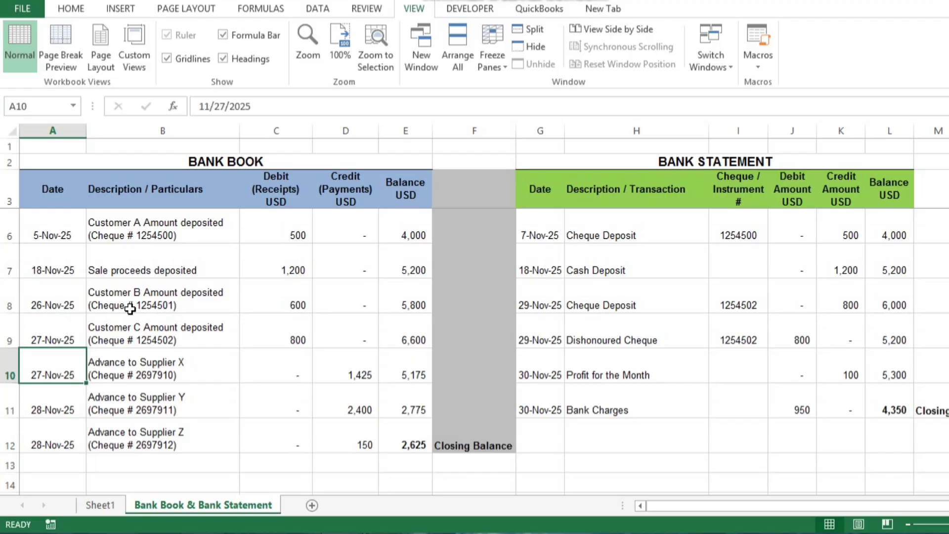
key("Right")
key("Right")
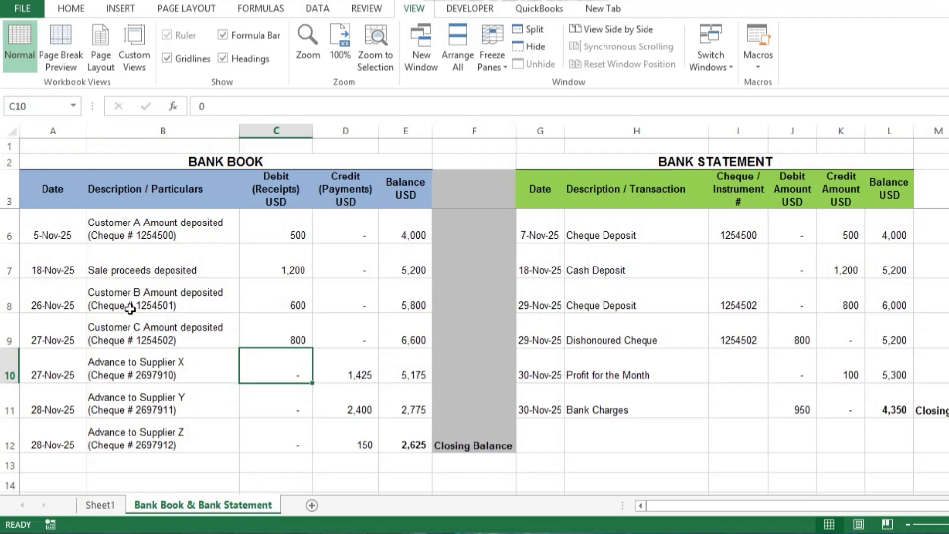
key("Right")
key("Right")
key("Right")
key("Right")
key("Right")
key("Right")
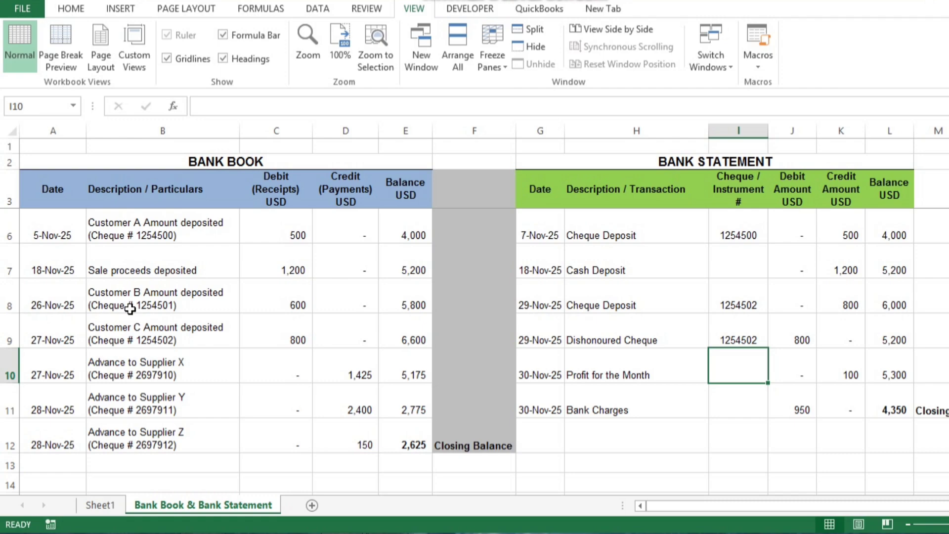
key("ctrl+Page_Up")
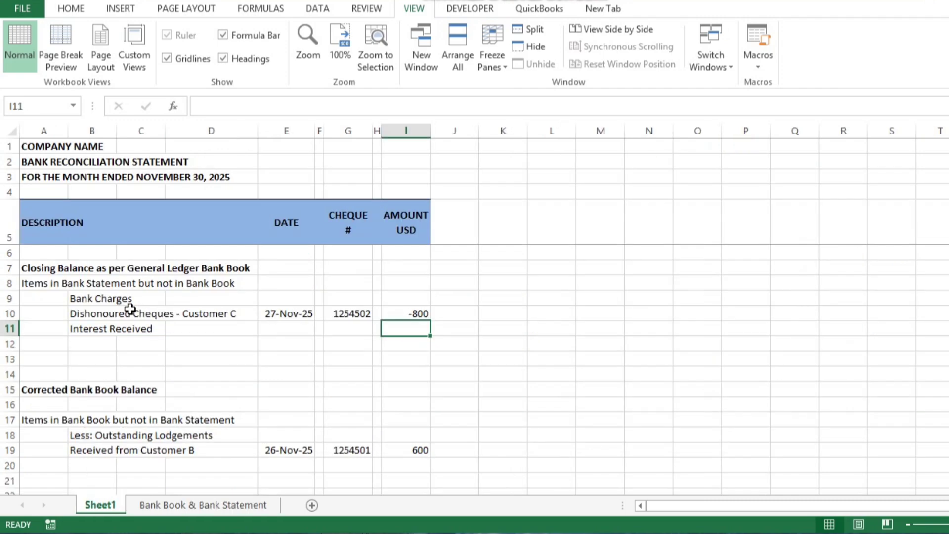
Step: List the advances paid to Suppliers X, Y and Z in rows 24–26, dated 27, 28 and 28-Nov-25, with cheque numbers 2697910, 2697911 and 2697912
key("Down")
key("Down")
key("Down")
key("Down")
key("Down")
key("Down")
key("Down")
key("Down")
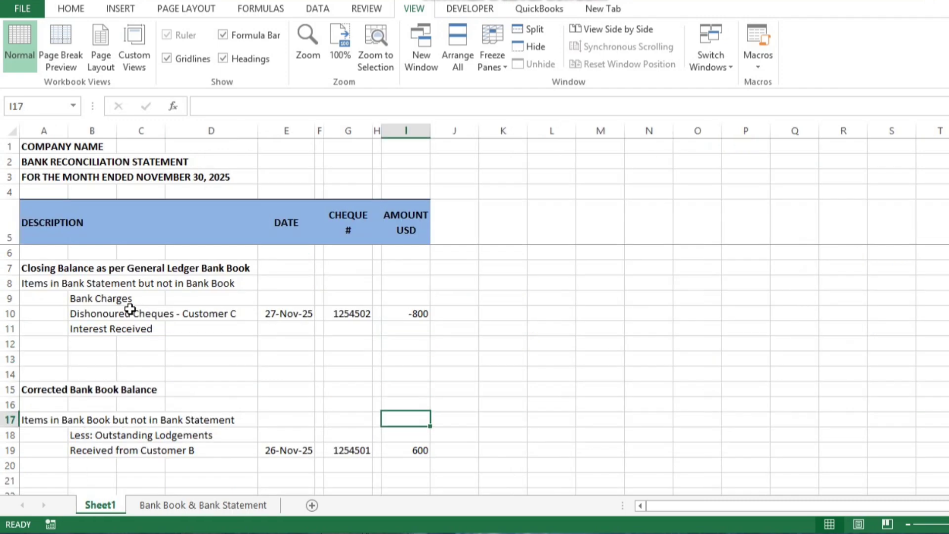
key("Down")
key("Down")
key("Down")
key("Down")
key("Down")
key("Down")
key("Down")
key("Down")
key("Left")
key("Left")
key("Left")
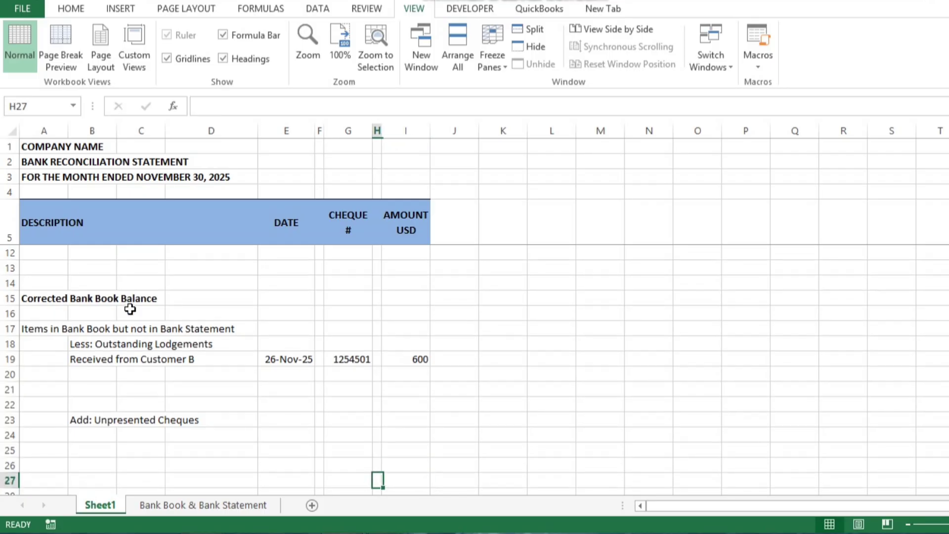
key("Up")
key("Left")
key("Left")
key("Up")
key("Left")
key("Left")
key("Up")
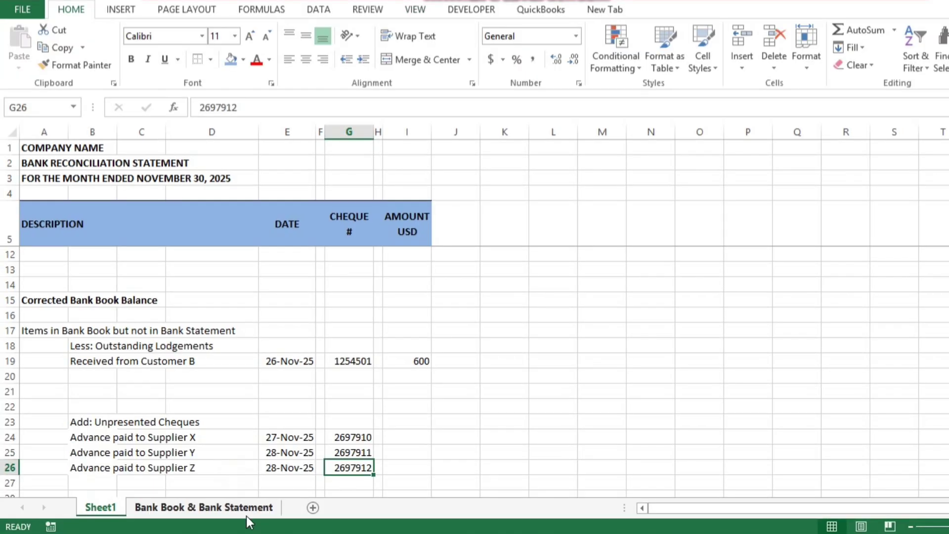
Step: Look up the supplier advances' amounts in the bank book and enter 1425, 2400 and 150 in I24:I26
left_click(228, 508)
left_click(374, 372)
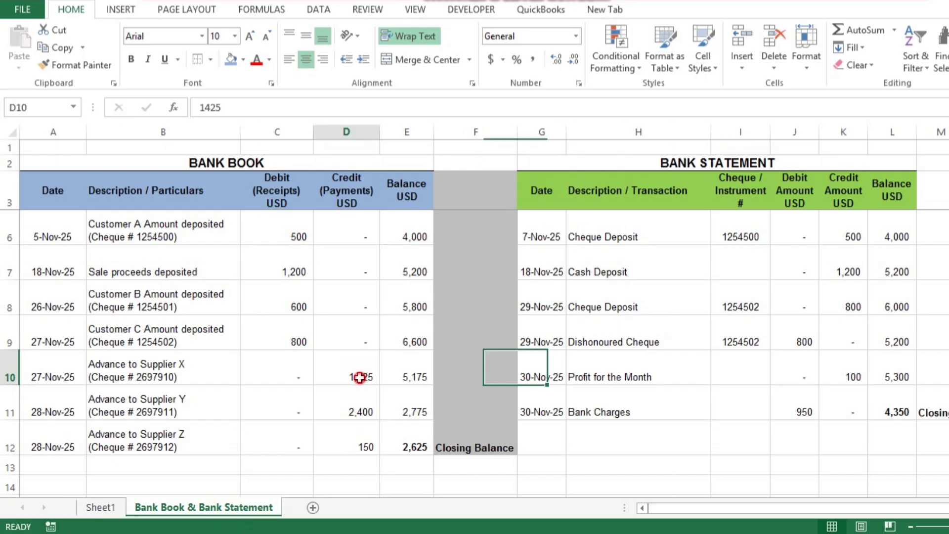
left_click(114, 511)
type("1425")
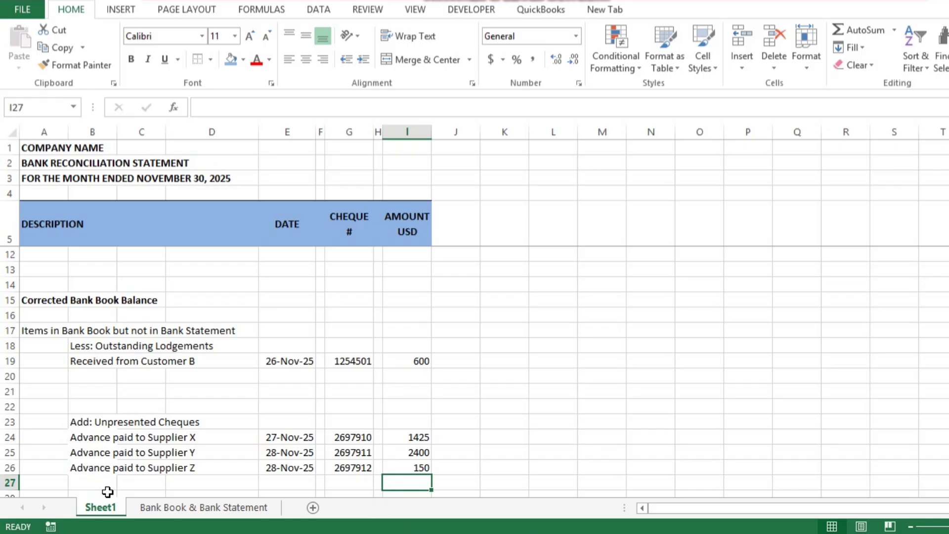
Step: Compare the bank book's supplier payments with the bank statement, and examine its Bank Charges and Profit for the Month entries
key("ctrl+Page_Down")
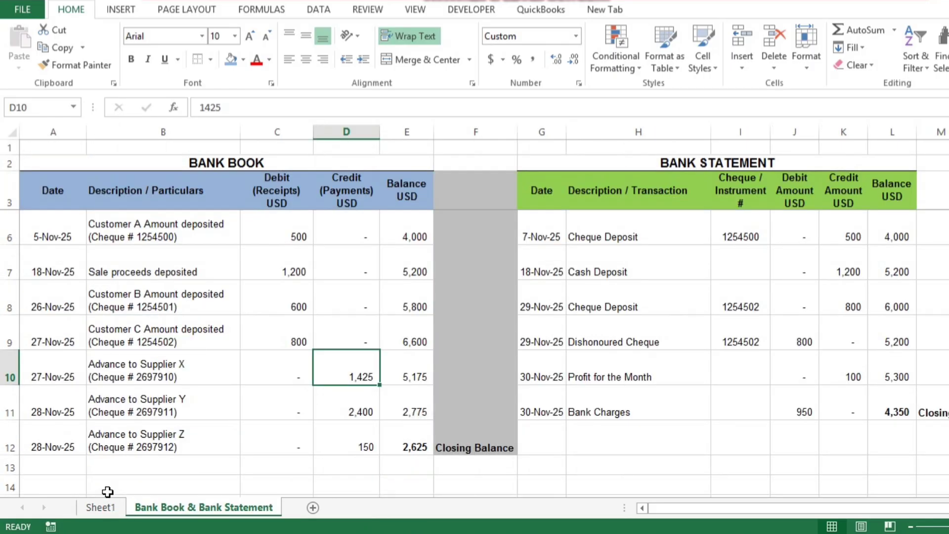
key("Down")
key("Down")
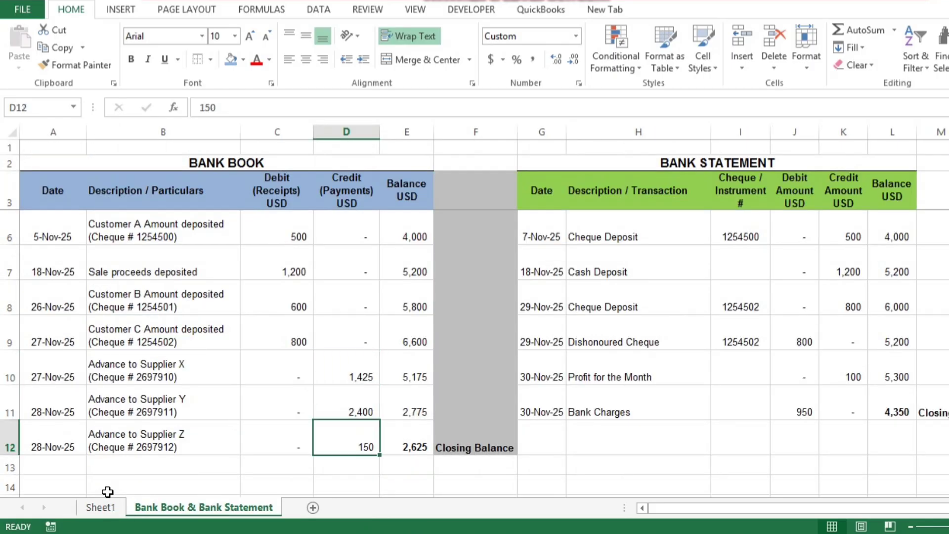
key("Right")
key("Right")
key("Right")
key("Right")
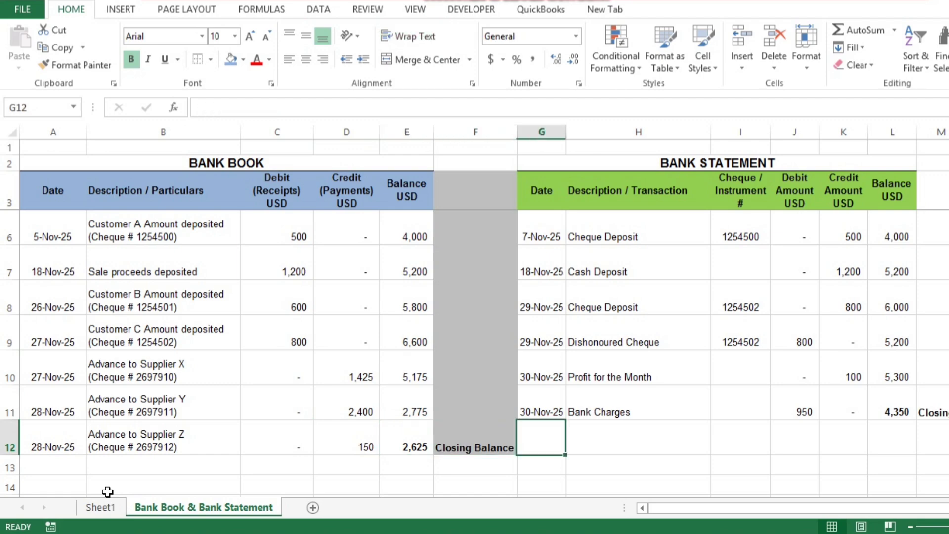
key("Right")
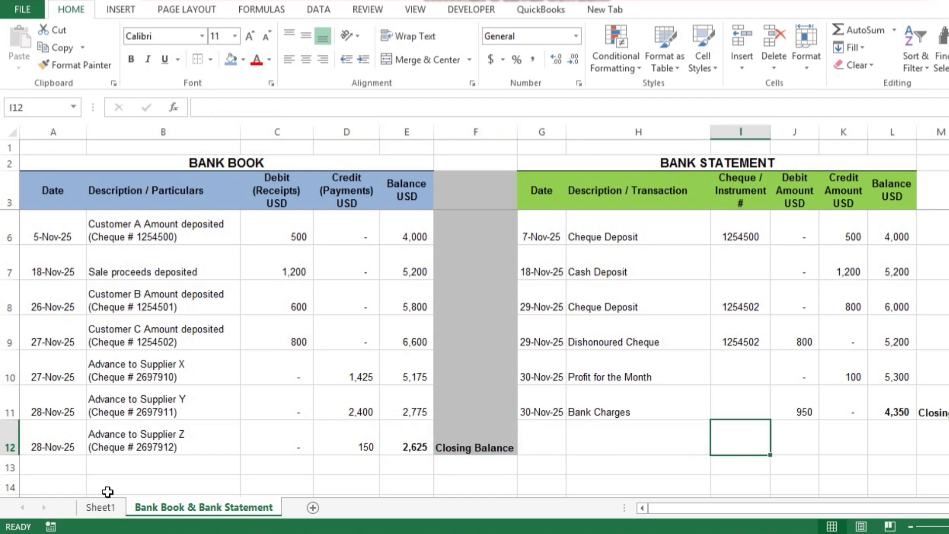
key("Up")
key("Left")
key("Left")
key("Up")
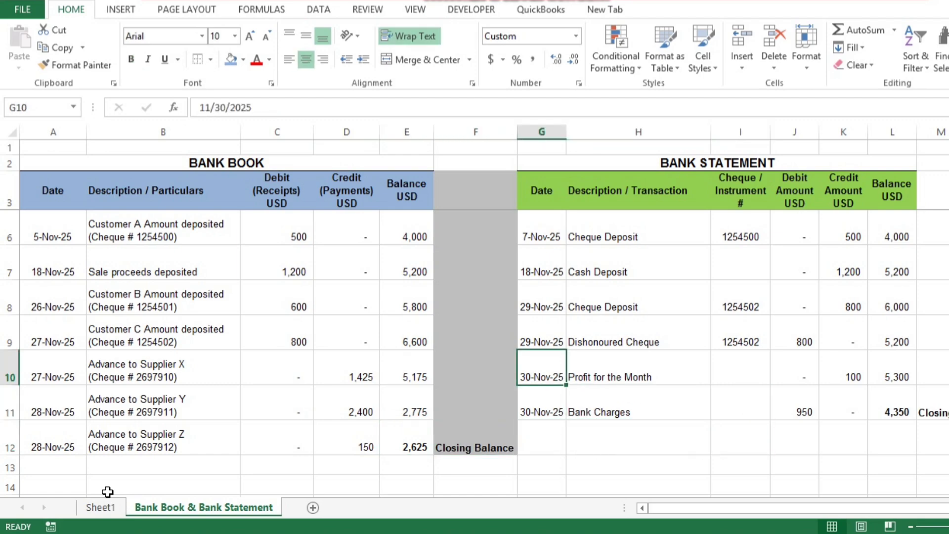
key("Right")
key("Down")
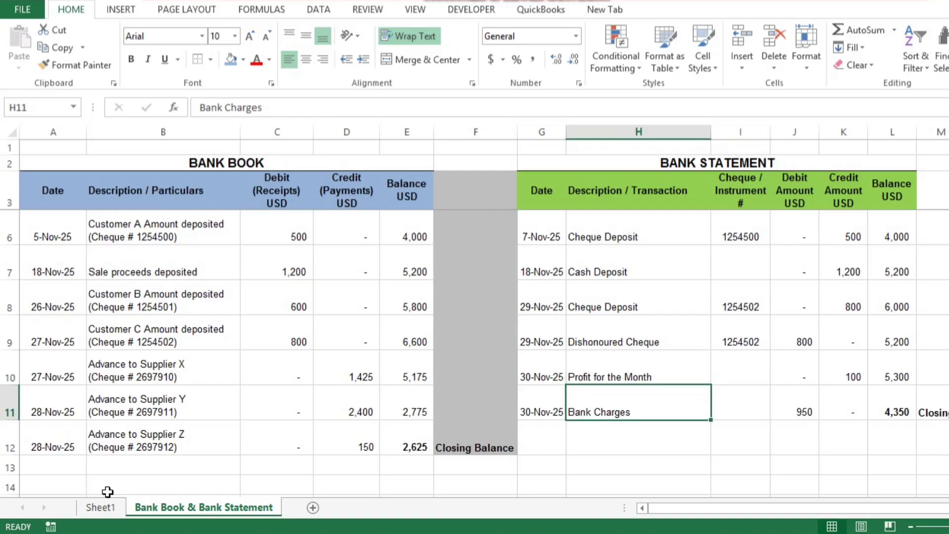
key("Right")
key("Right")
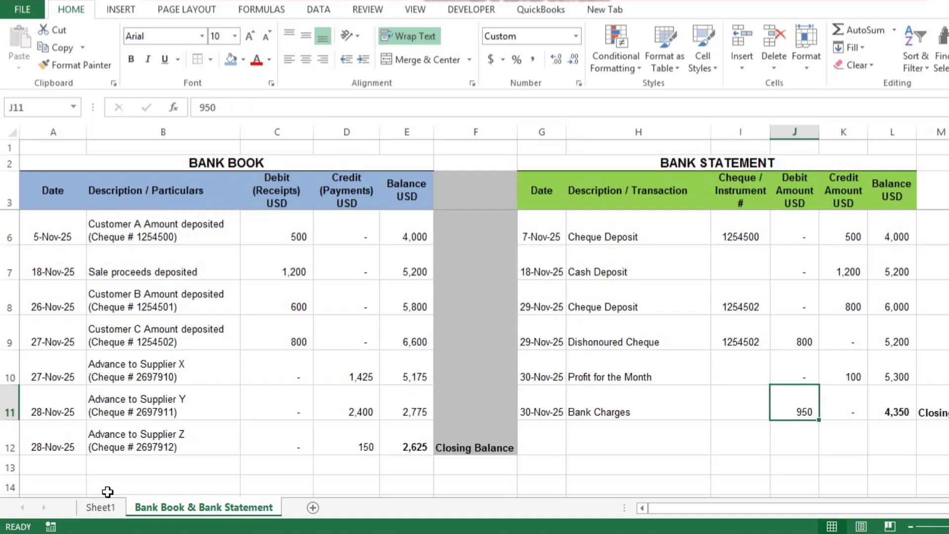
key("Up")
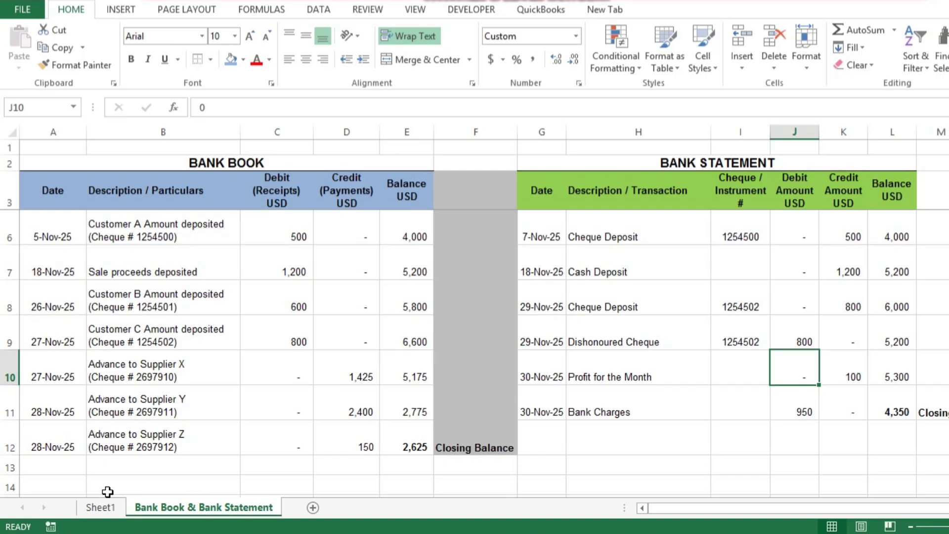
key("Left")
key("Left")
key("Left")
key("Left")
key("Left")
key("Left")
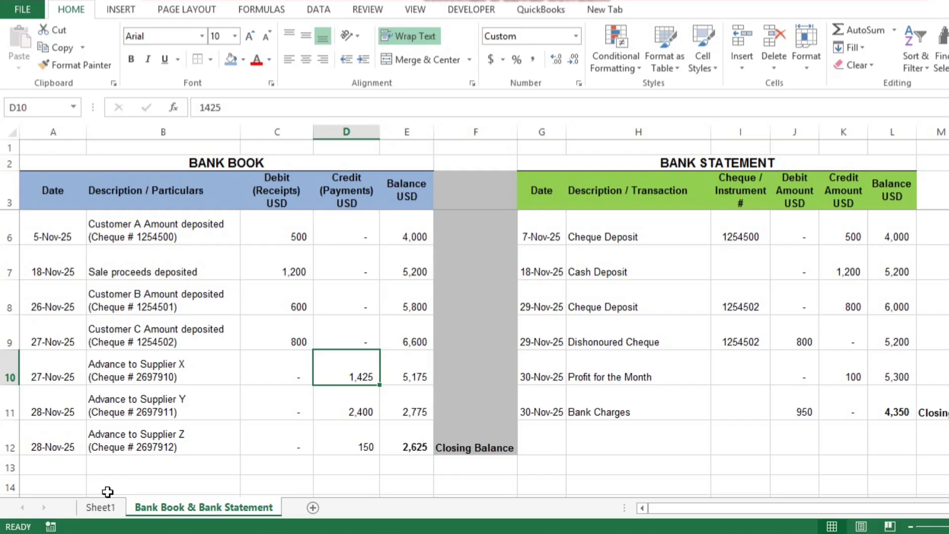
Step: Return to Sheet1 and enter the bank charges amount of -950 in I9
key("ctrl+Page_Up")
key("Page_Up")
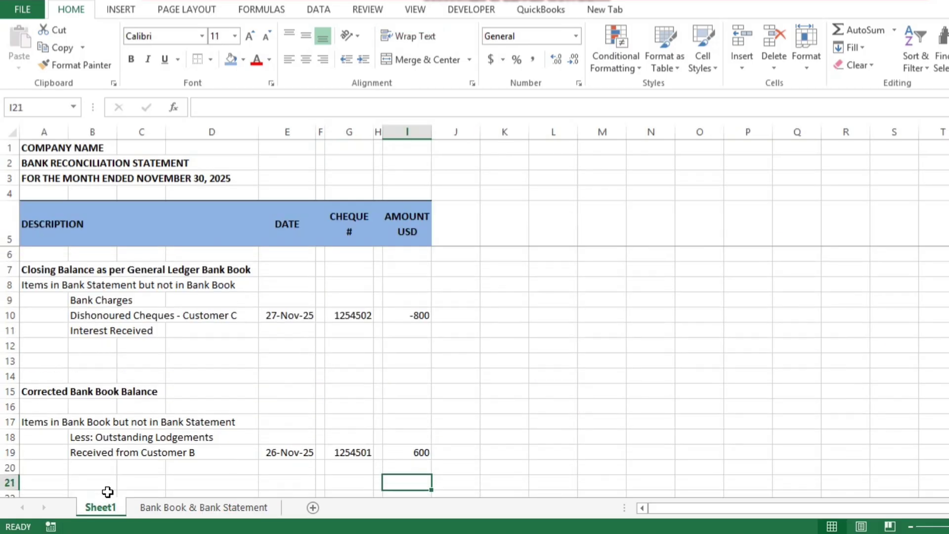
key("Up")
key("Up")
key("ctrl+Up")
key("Left")
key("Left")
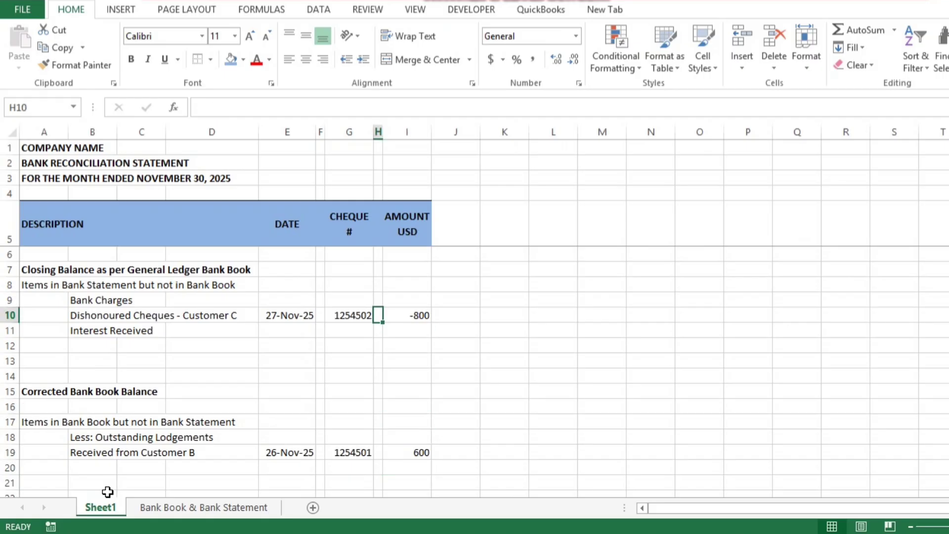
key("Left")
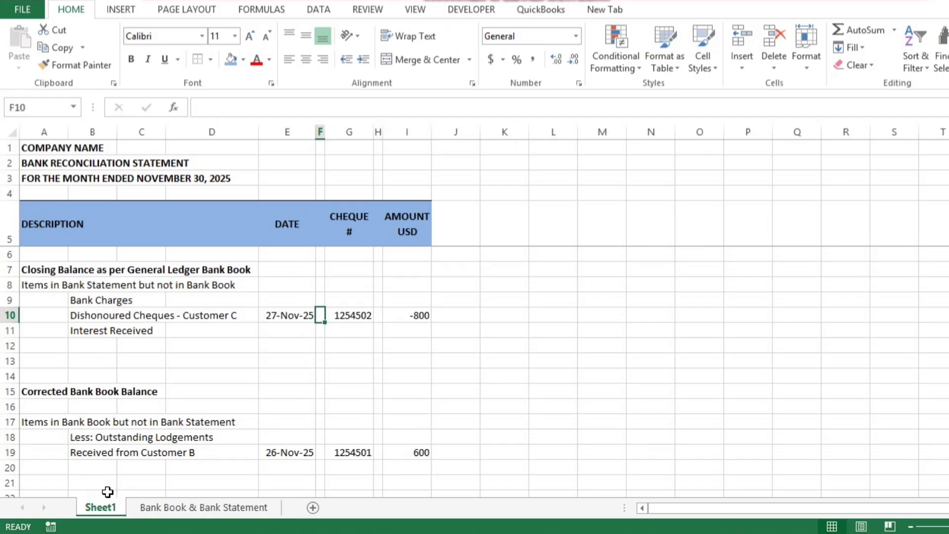
key("Up")
key("Right")
key("Right")
key("Right")
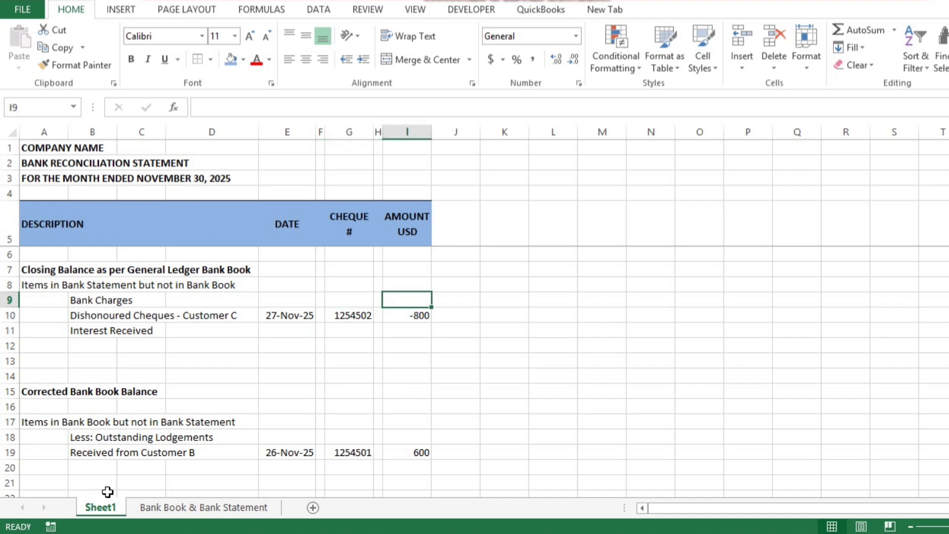
type("-950")
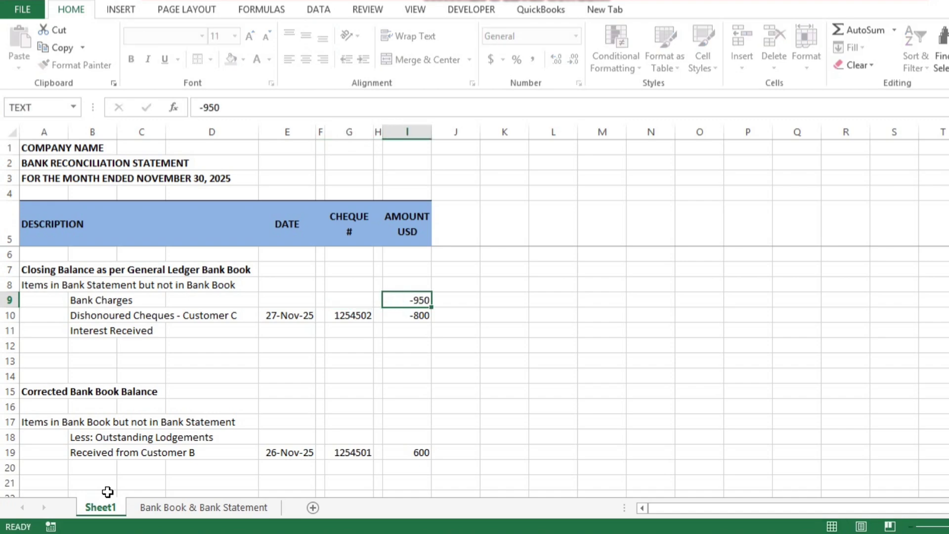
key("Return")
Step: Enter 100 in I11 as the interest received amount
key("Return")
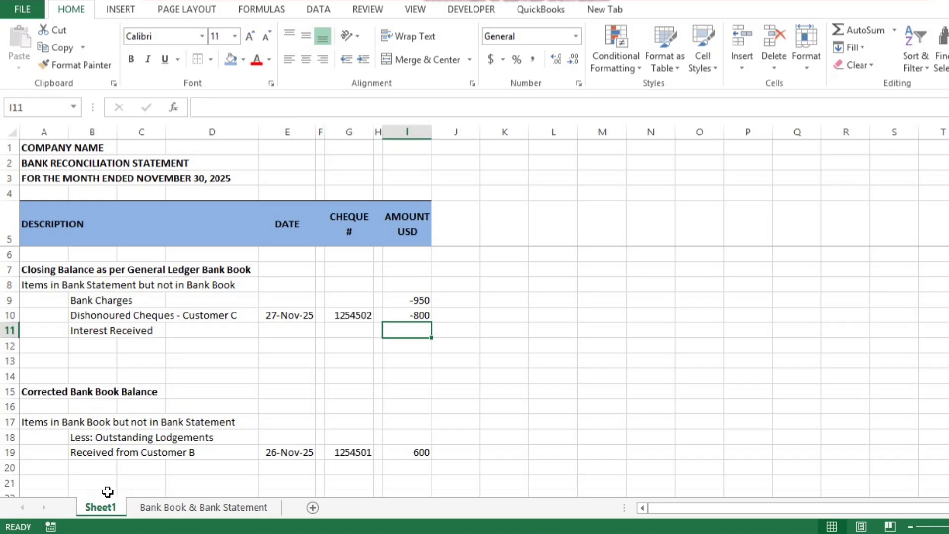
type("100")
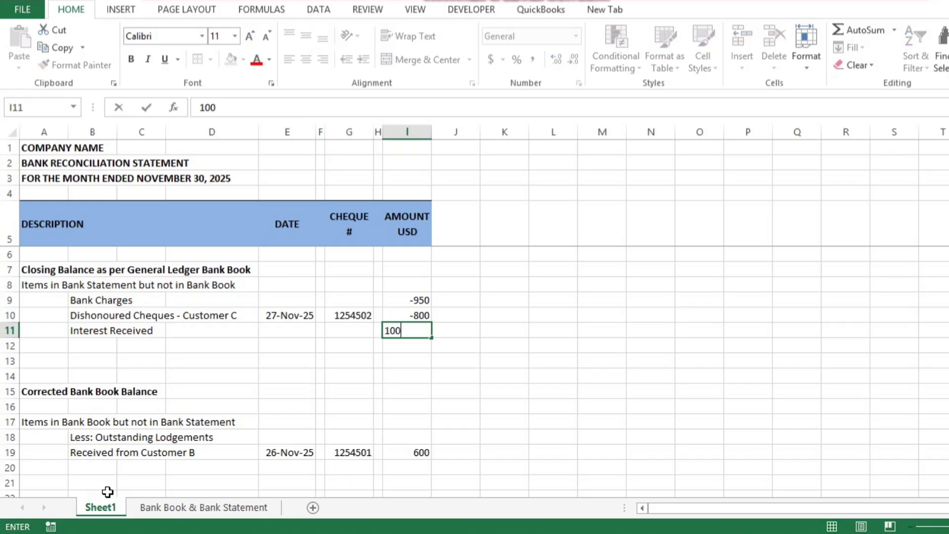
key("Return")
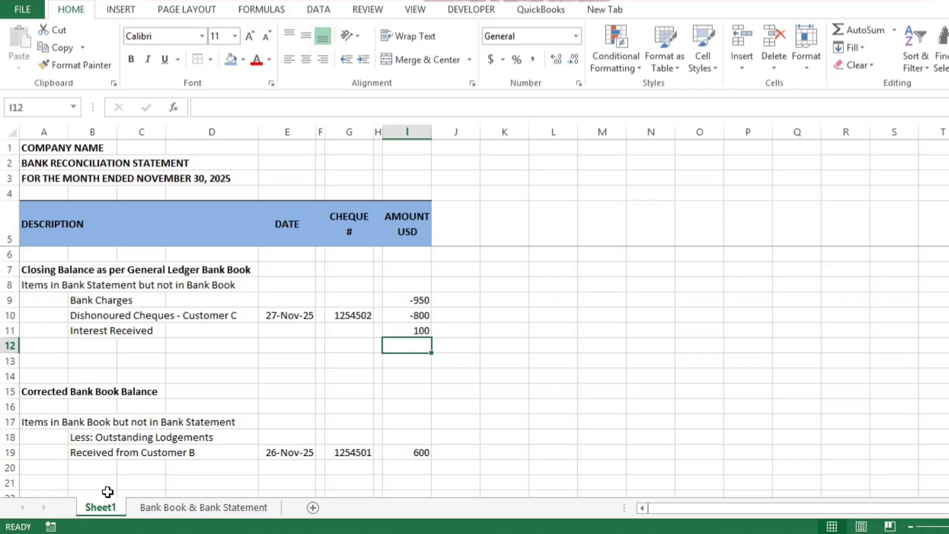
Step: Look up the bank book's closing balance and enter 2625 in Sheet1 cell I7 for the general ledger closing balance
key("Up")
key("Up")
key("Up")
key("Up")
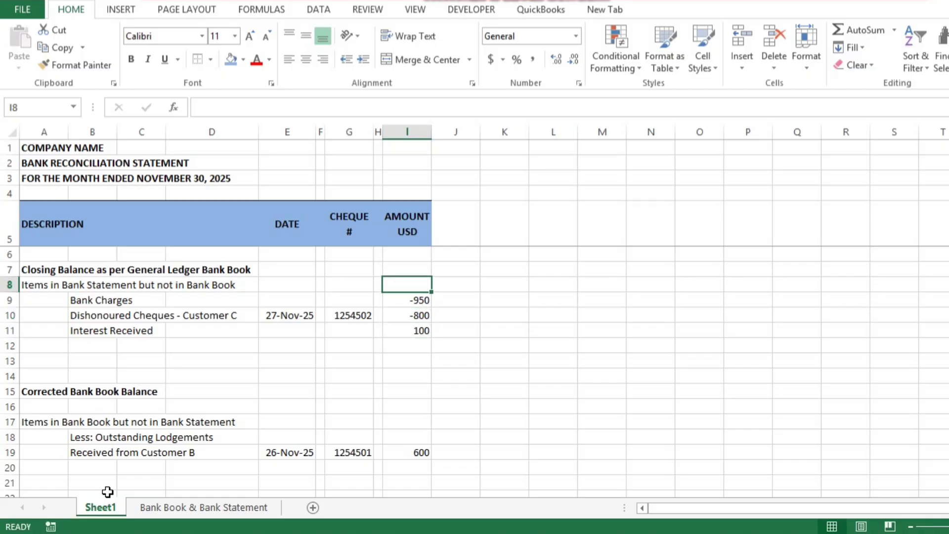
key("Up")
key("Up")
key("Up")
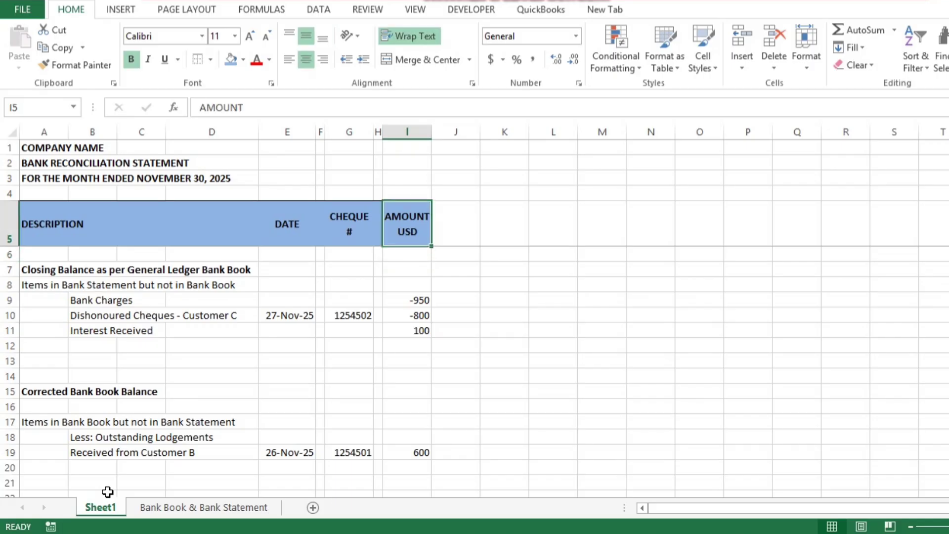
key("ctrl+Page_Down")
key("Left")
key("Down")
key("Down")
key("Down")
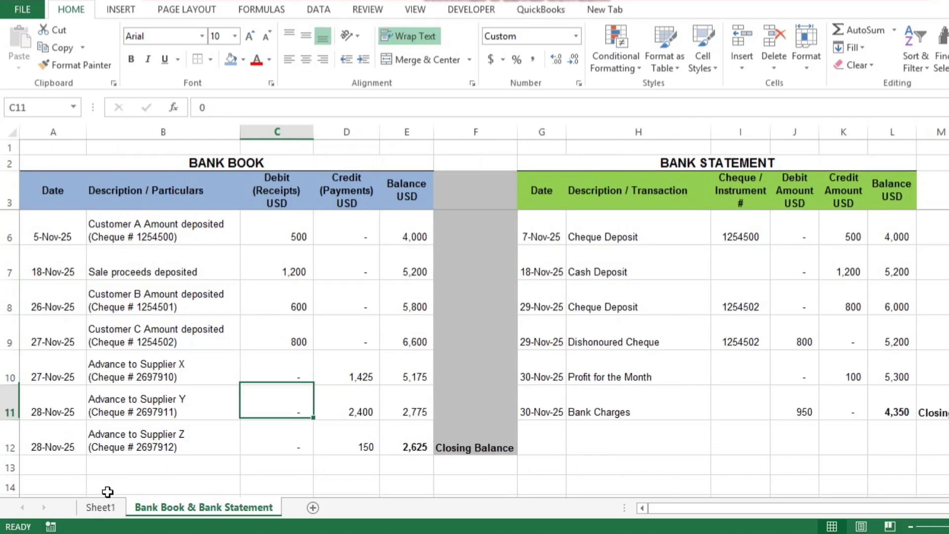
key("Right")
key("Right")
key("Up")
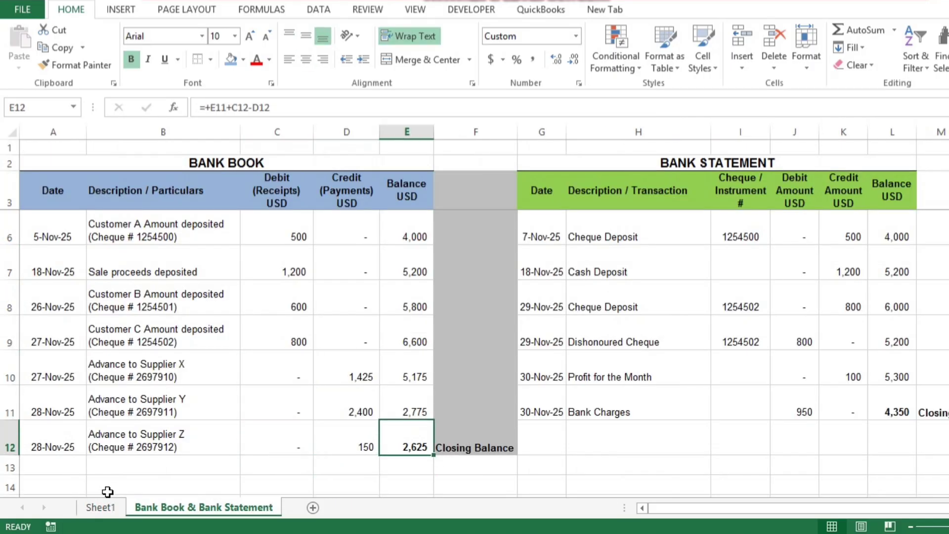
key("ctrl+Page_Up")
key("ctrl+Page_Down")
key("ctrl+Page_Up")
key("Down")
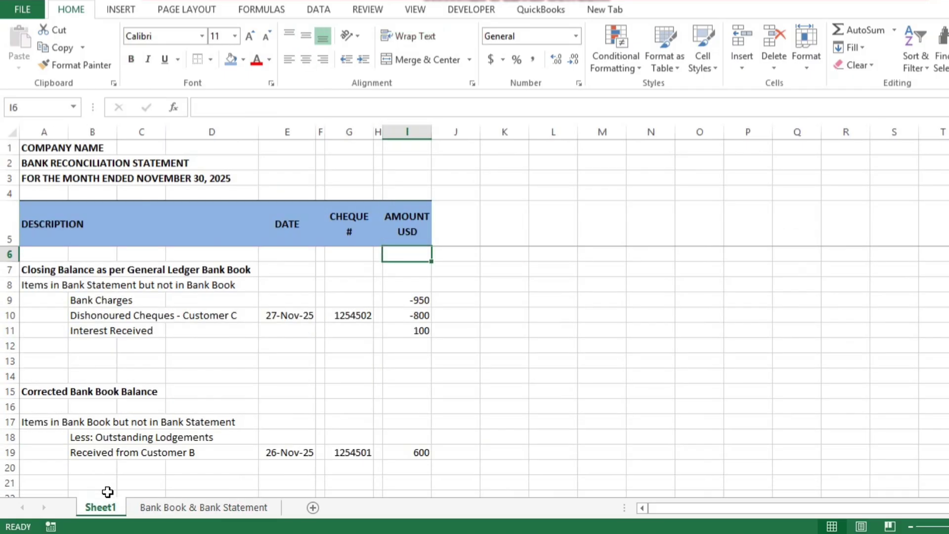
key("Down")
type("2625")
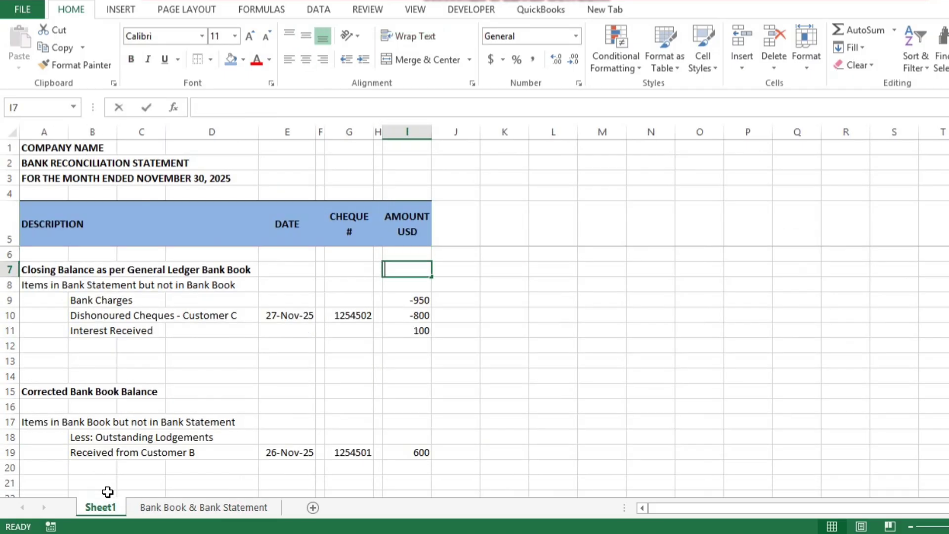
key("Return")
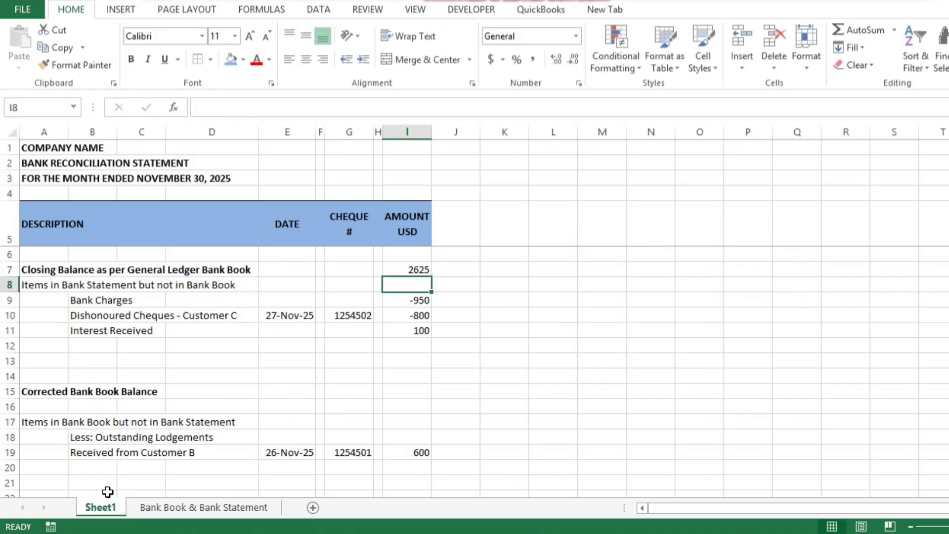
Step: Total the items missing from the bank book in I12 with the formula =SUM(I9:I11)
key("Up")
key("Up")
key("Up")
key("Up")
key("Up")
key("Up")
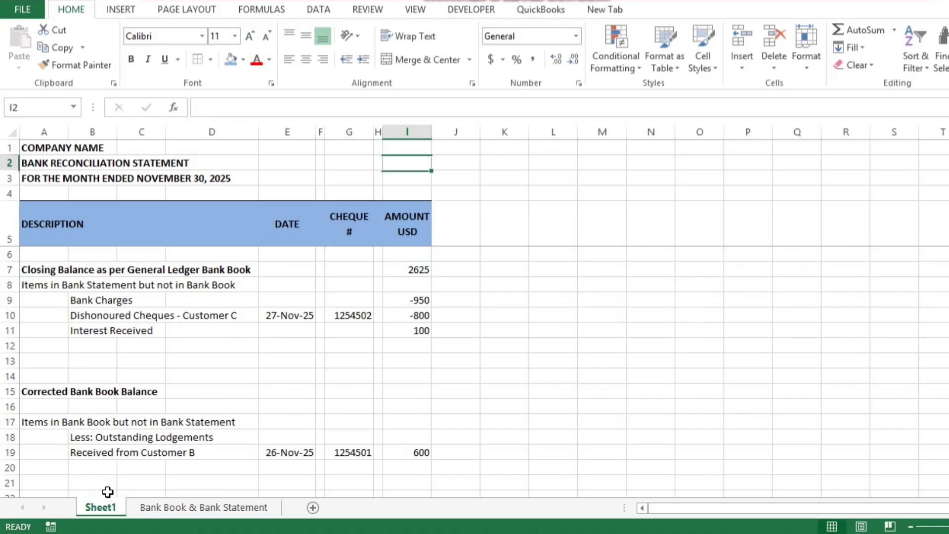
key("Down")
key("Down")
key("Down")
key("Down")
key("Down")
key("Down")
key("Down")
key("Down")
key("Down")
key("Down")
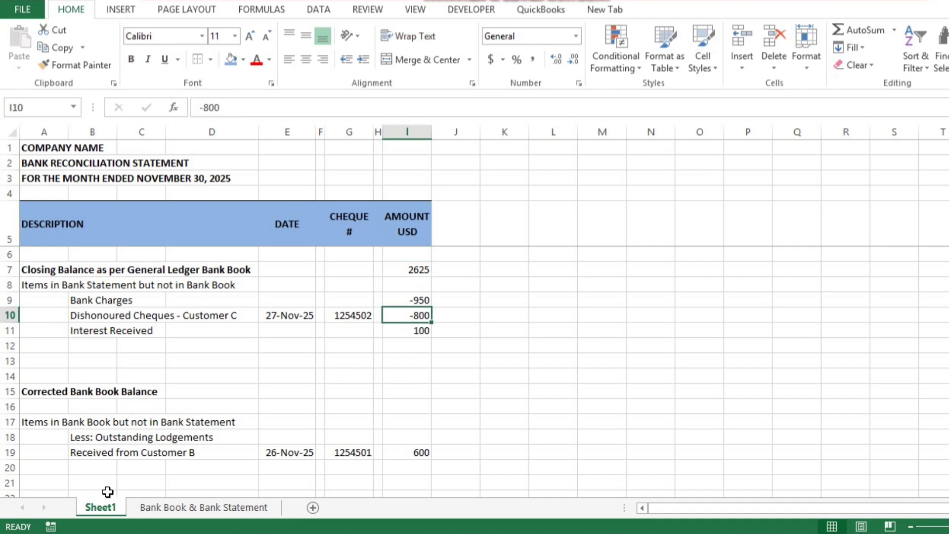
type("=sum(")
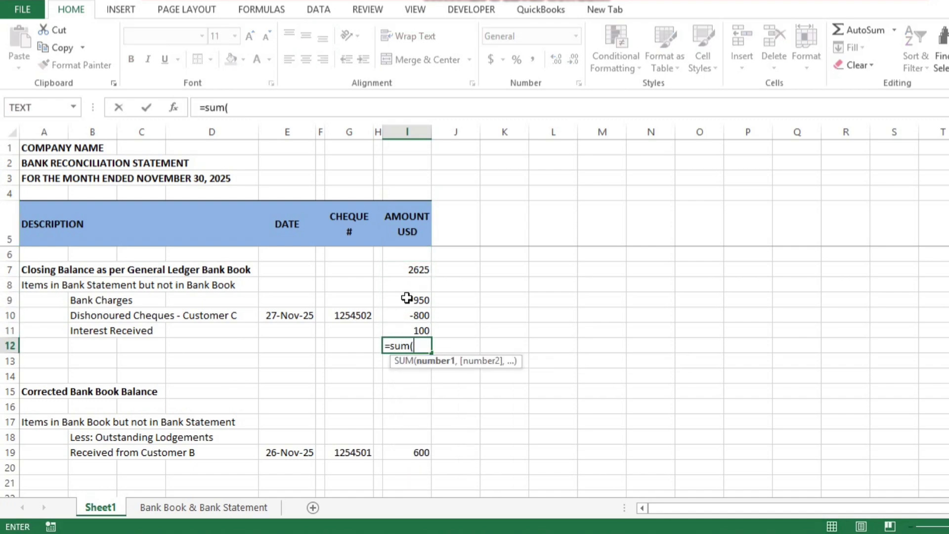
left_click_drag(406, 298, 416, 330)
type(")")
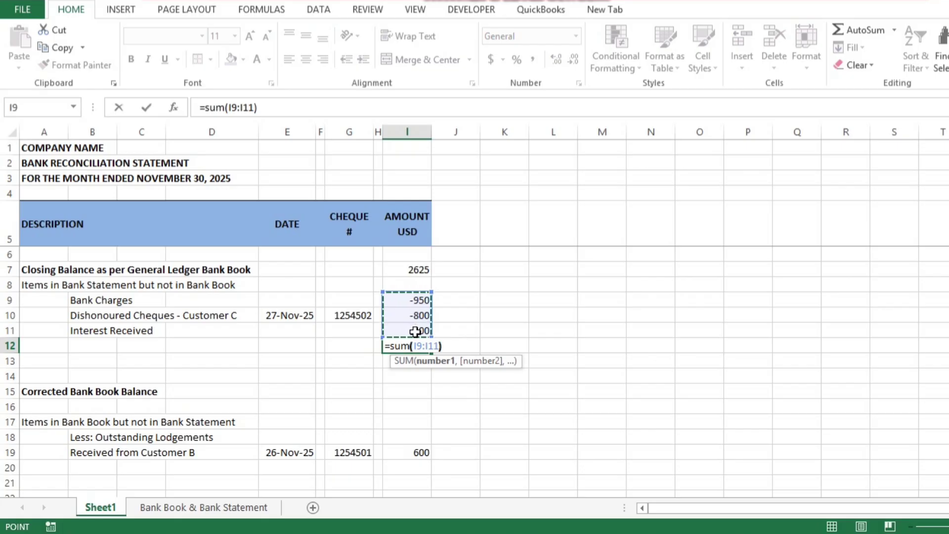
key("Return")
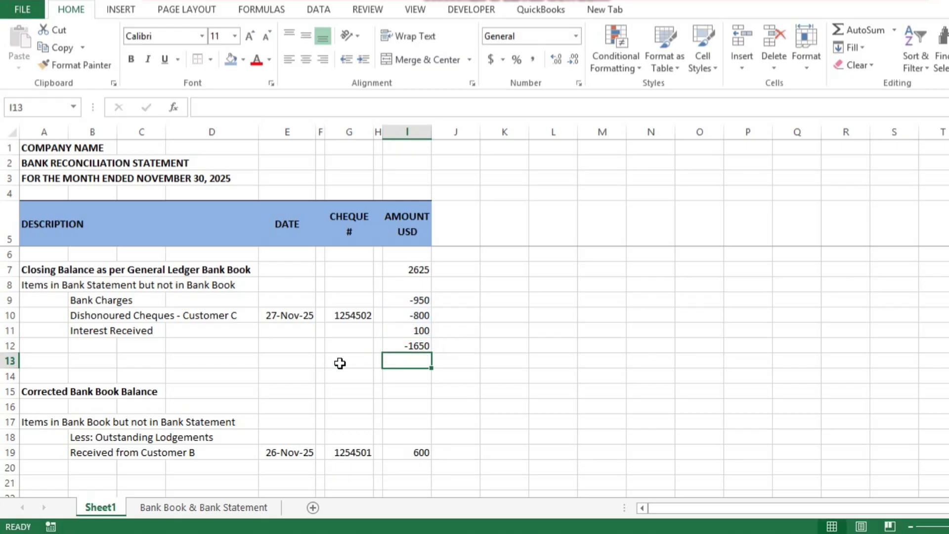
key("Up")
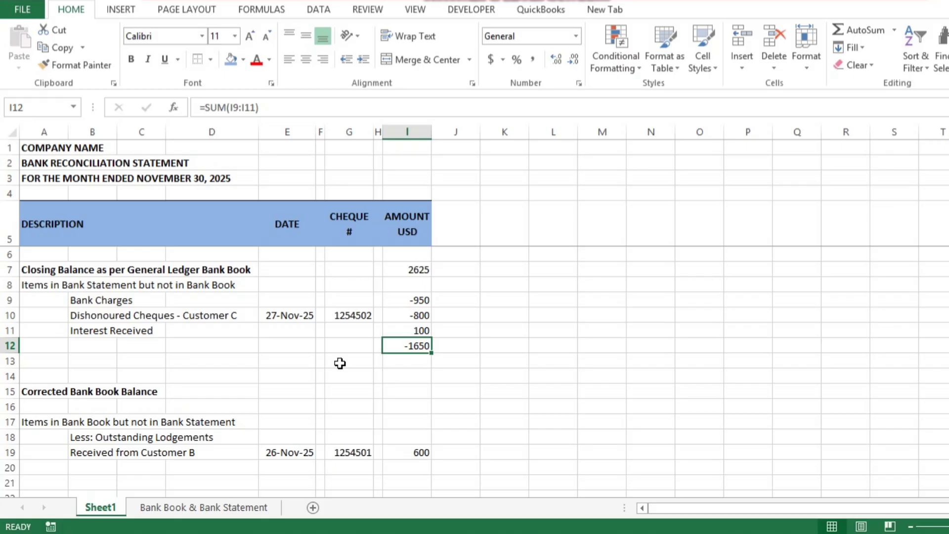
Step: Calculate the corrected bank book balance in I15 with the formula =I7+I12
key("Down")
key("Down")
key("Down")
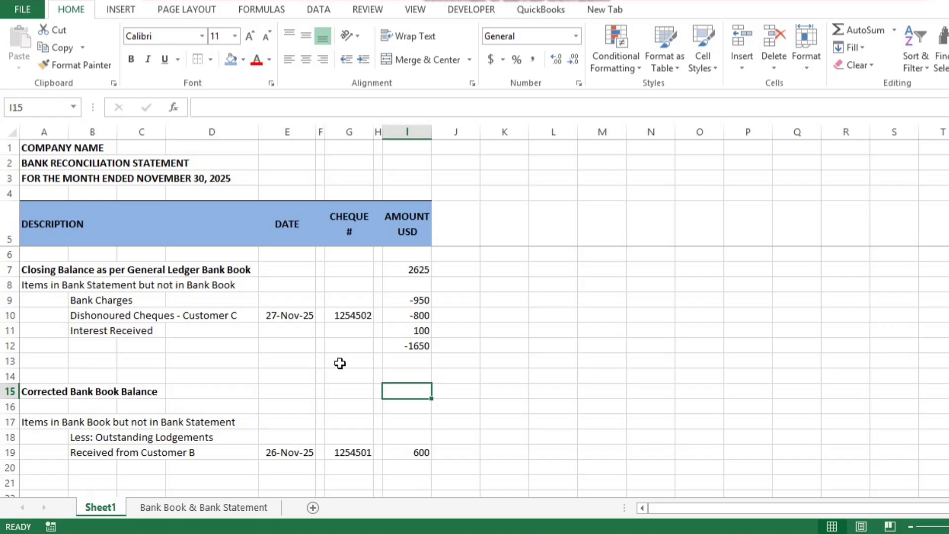
type("=")
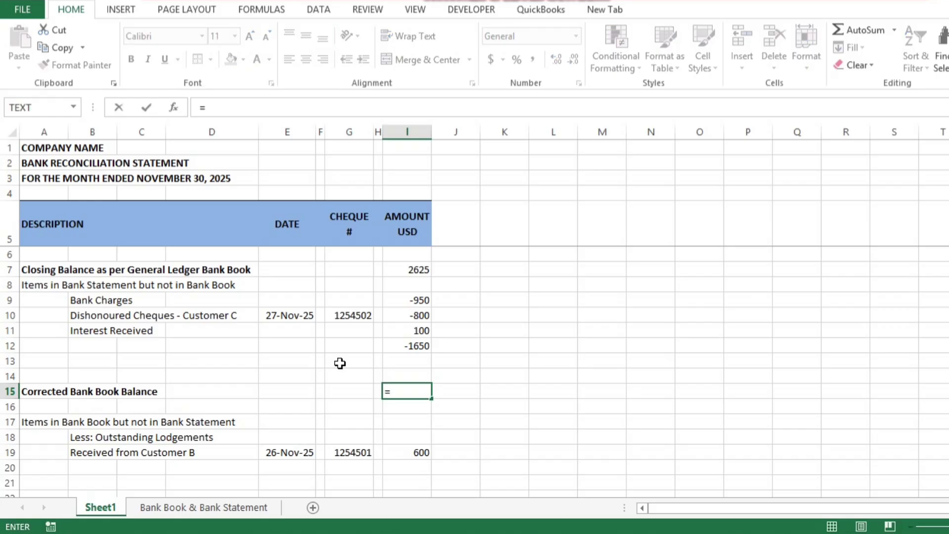
left_click(412, 269)
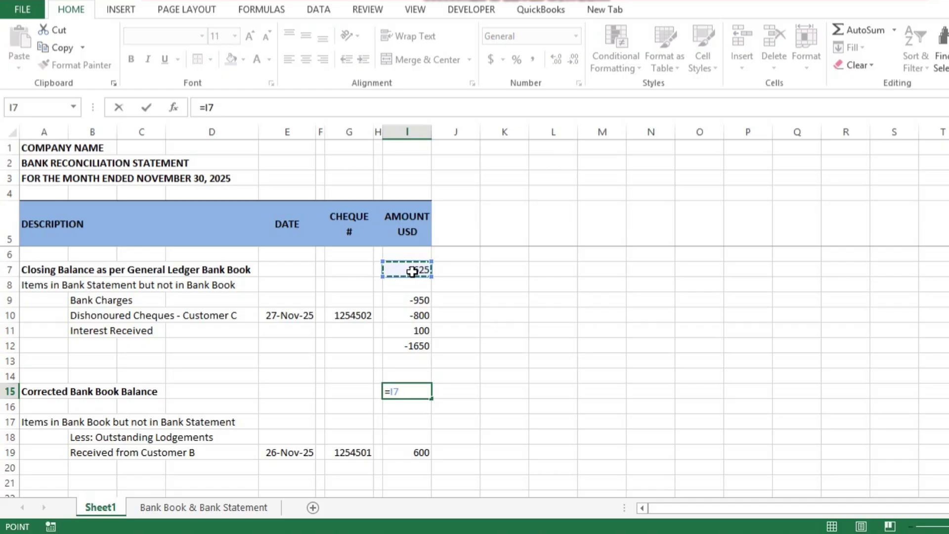
type("+")
left_click(423, 346)
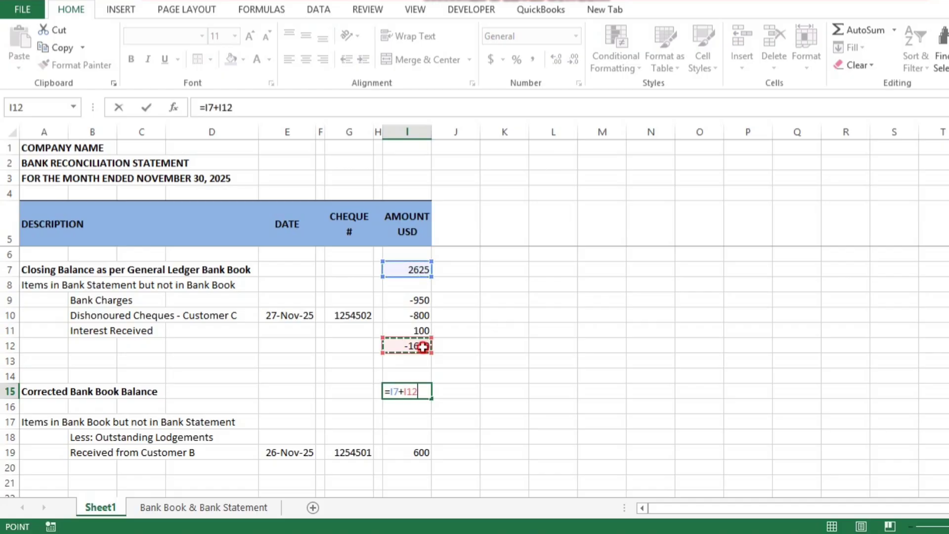
key("Return")
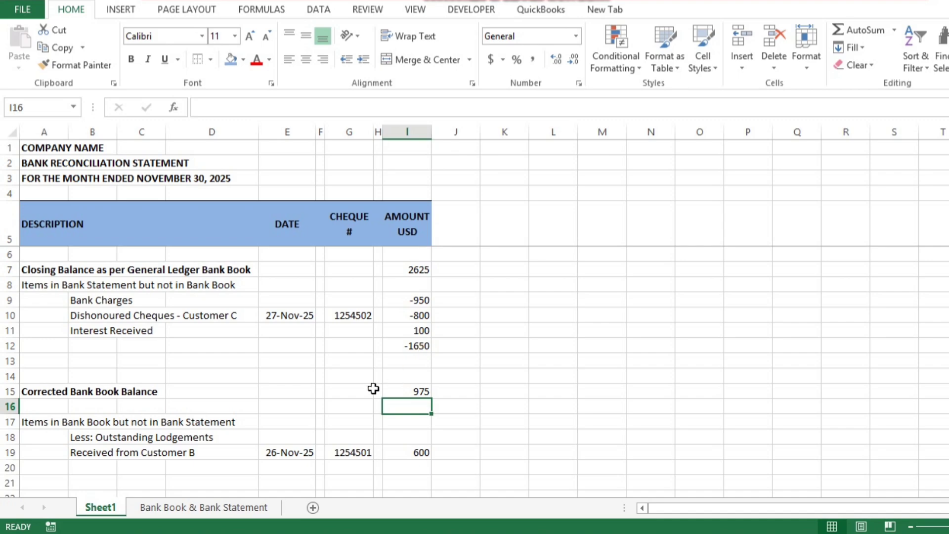
Step: Total the outstanding lodgements in I20 with the formula =SUM(I19)
key("Down")
key("Down")
key("Down")
key("Down")
key("Down")
key("Down")
key("Down")
key("Down")
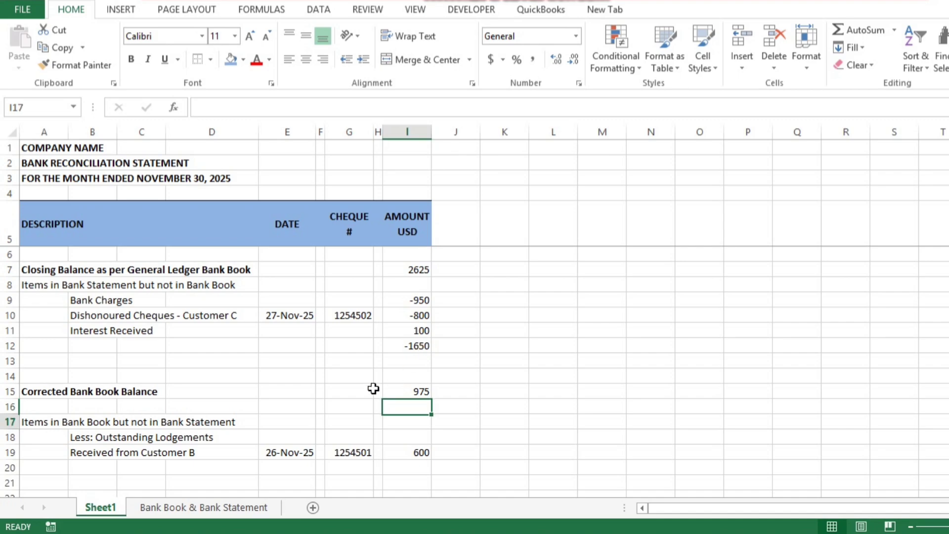
key("Down")
key("Down")
key("Down")
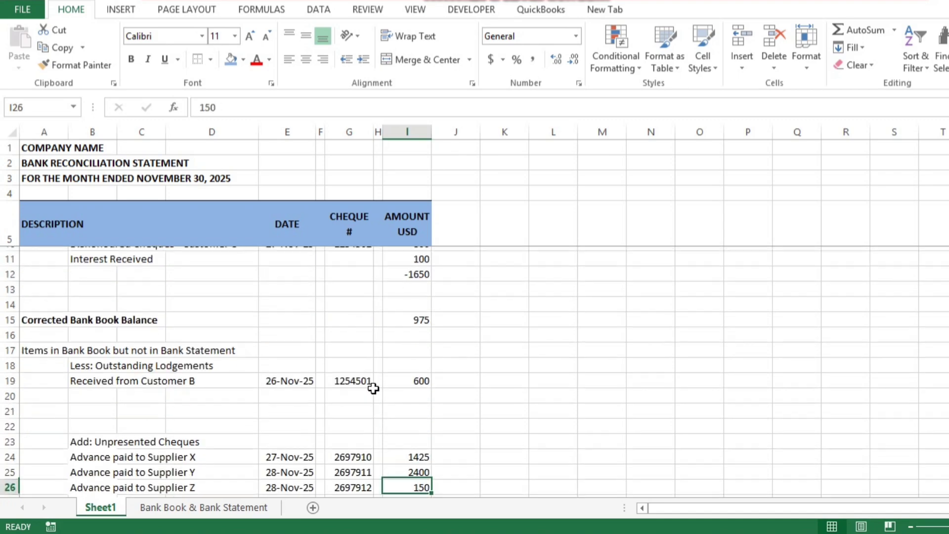
left_click(421, 376)
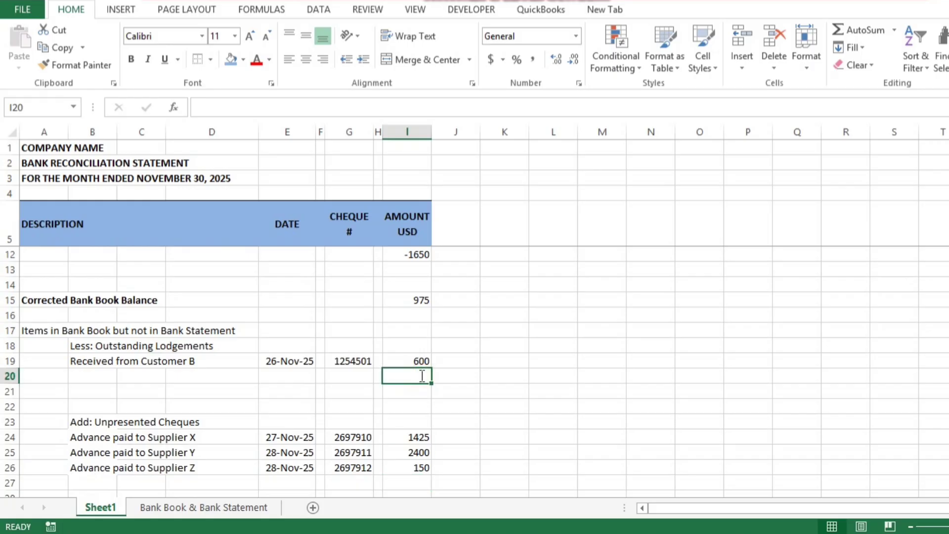
type("=sum")
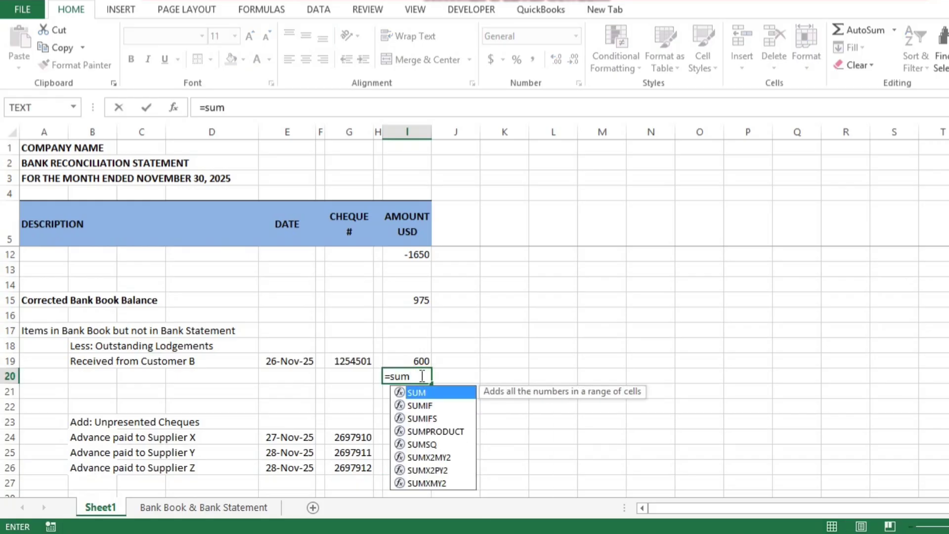
type("(")
left_click(419, 359)
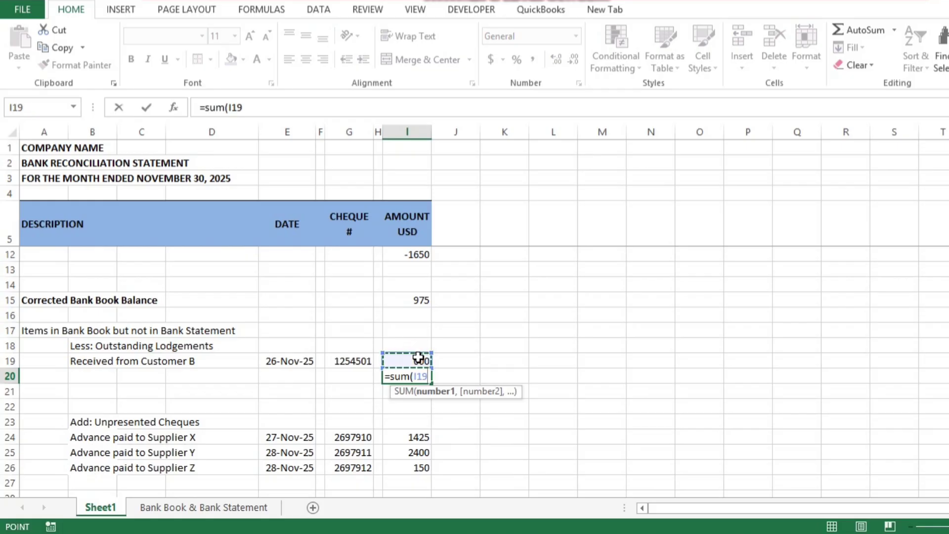
type(")")
key("Return")
key("Return")
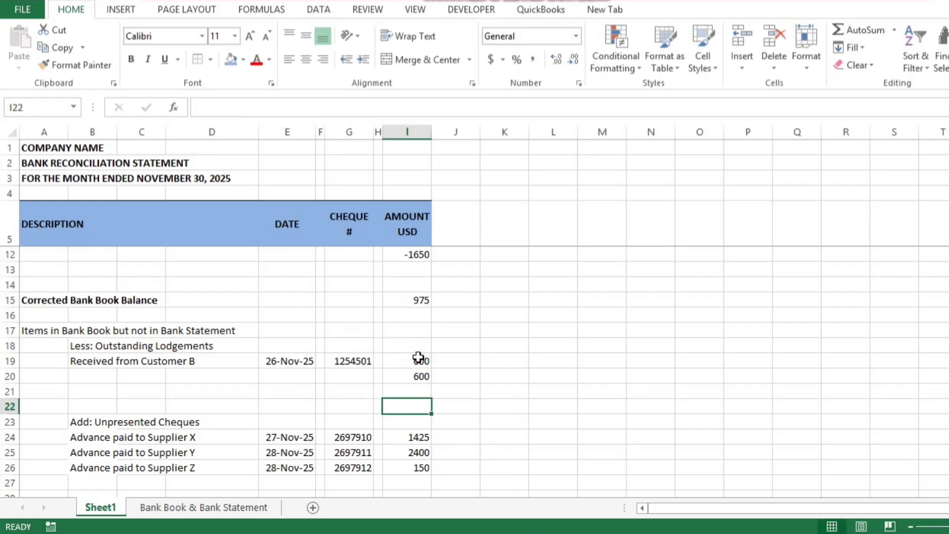
Step: Total the unpresented cheques in I27 with the formula =SUM(I24:I26)
key("Down")
key("Down")
key("Down")
key("Down")
key("Down")
key("Down")
key("Down")
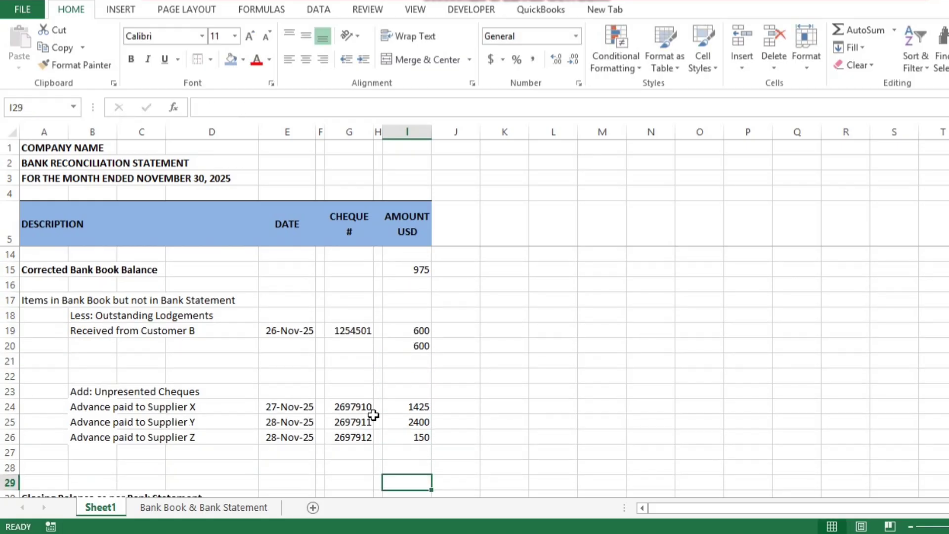
key("Up")
key("Up")
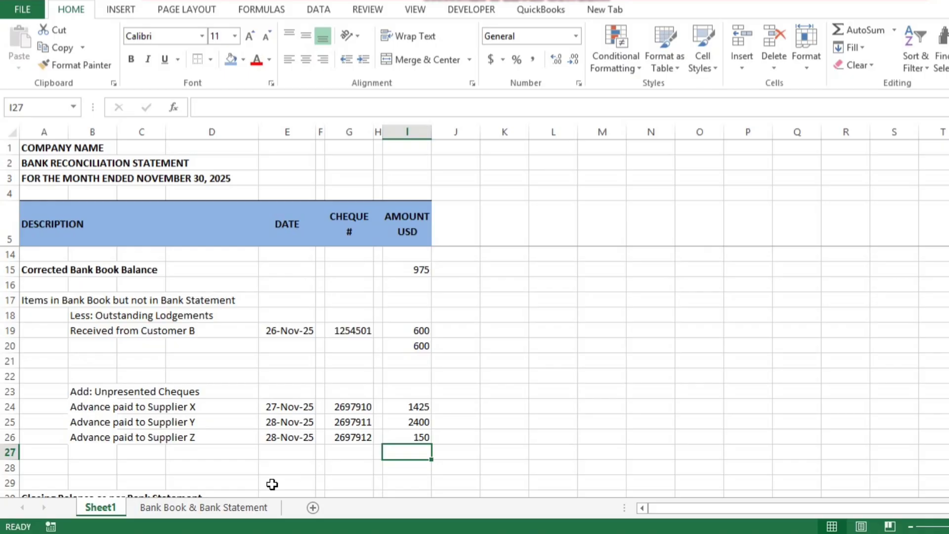
type("=sum(")
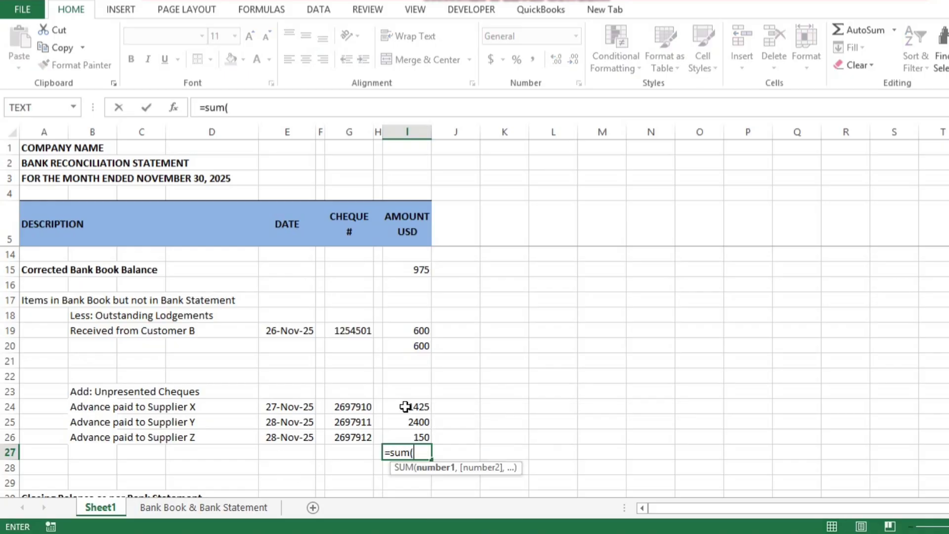
left_click_drag(406, 407, 408, 435)
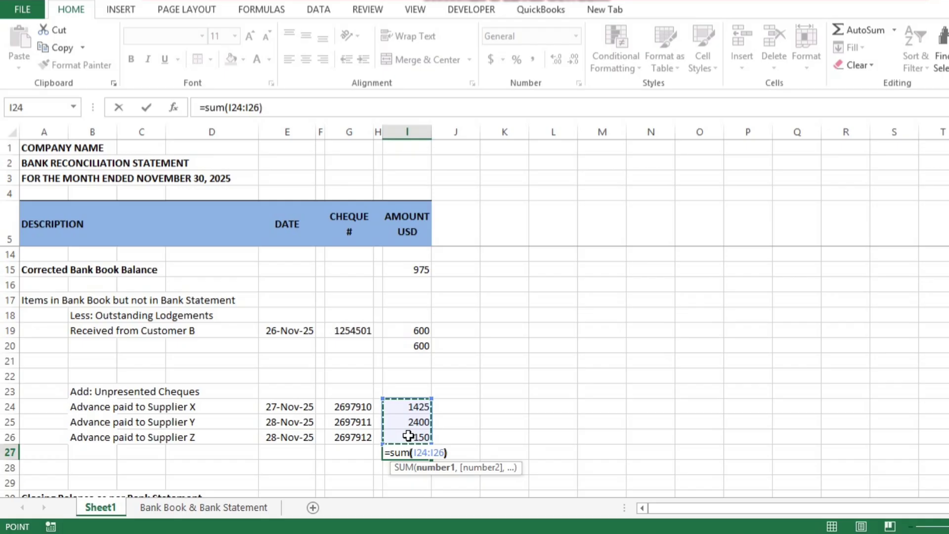
key("Return")
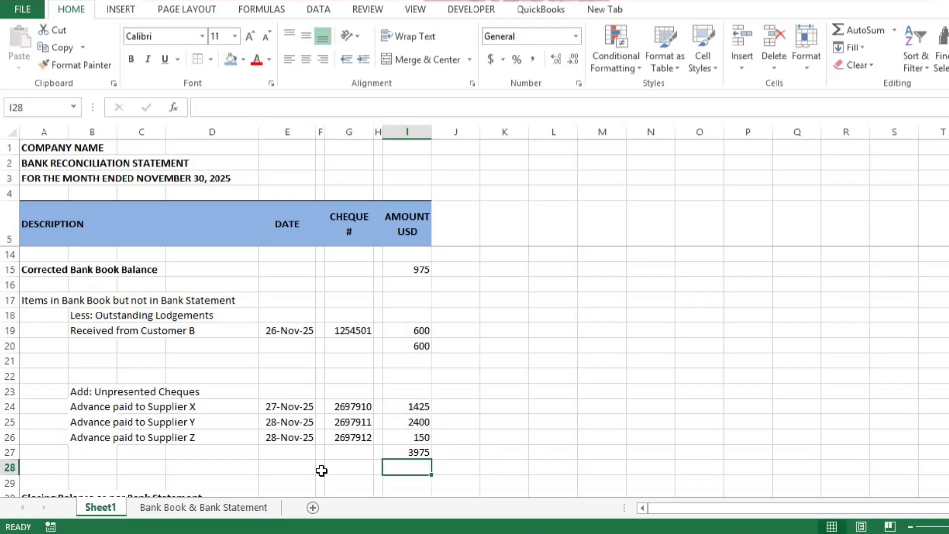
Step: Calculate the closing balance as per bank statement in I30 with the formula =I15-I20+I27
key("Down")
key("Down")
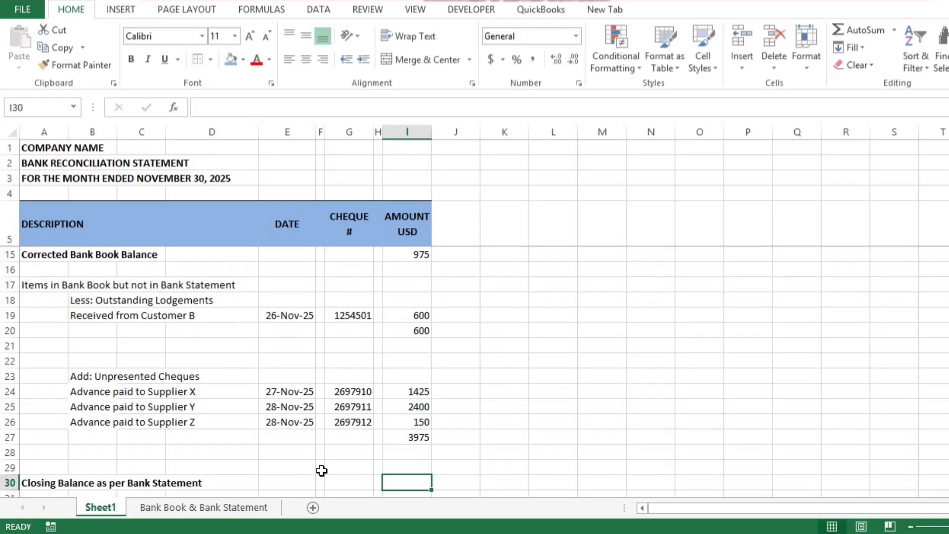
scroll(321, 471, "down", 1)
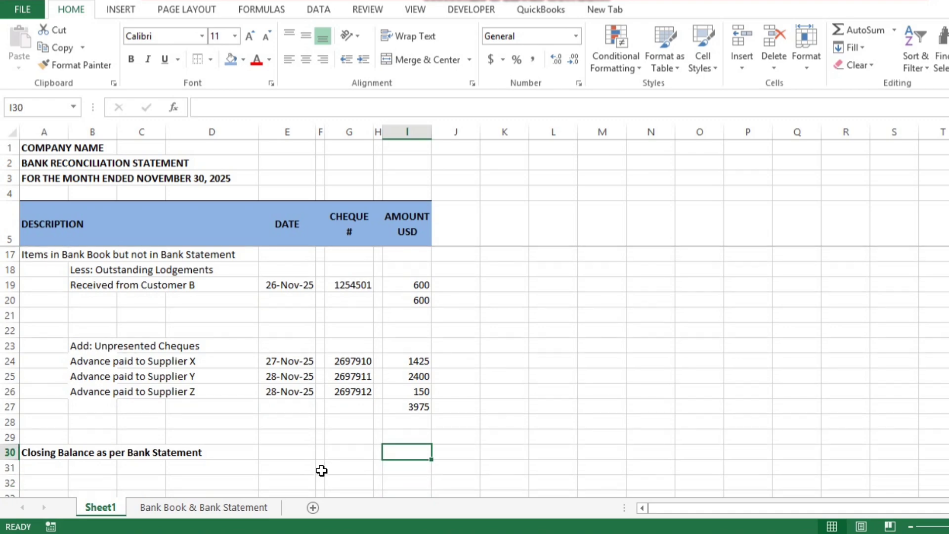
type("=")
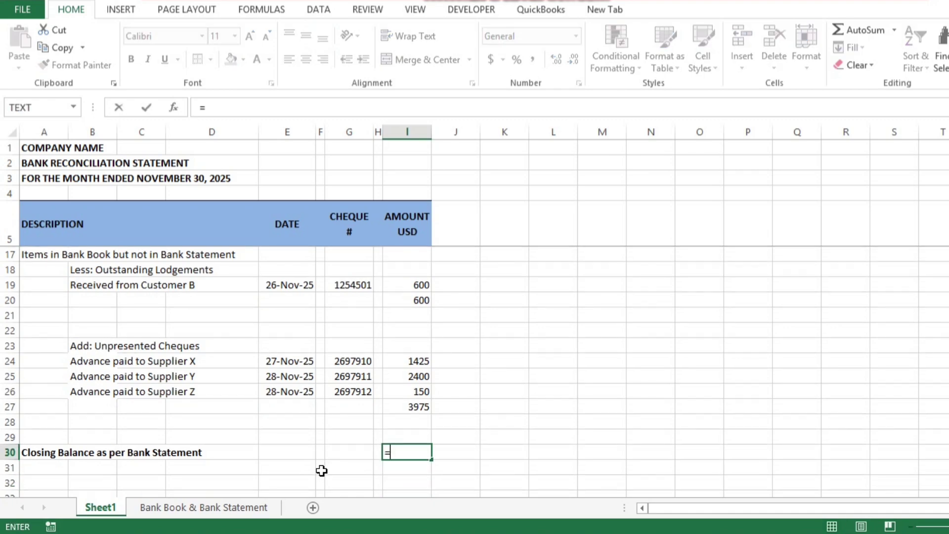
scroll(627, 301, "up", 2)
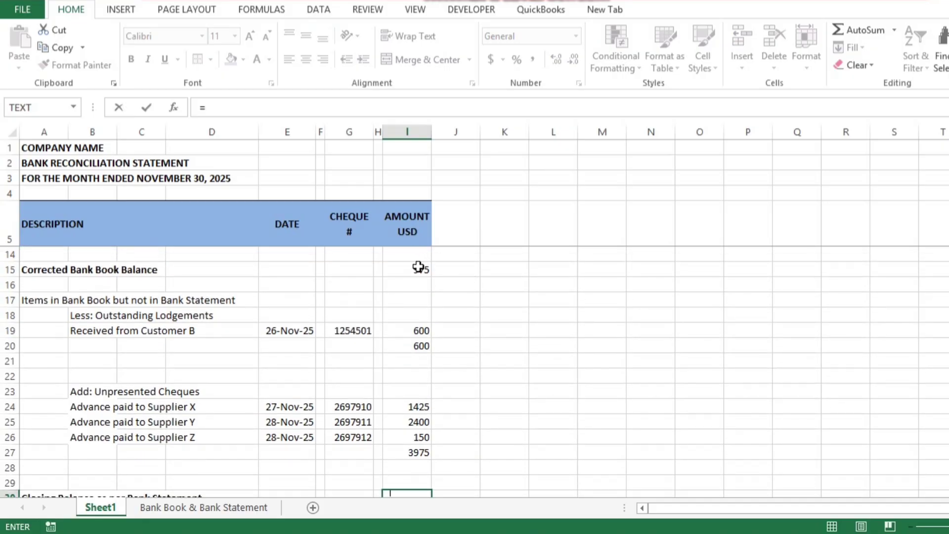
left_click(419, 267)
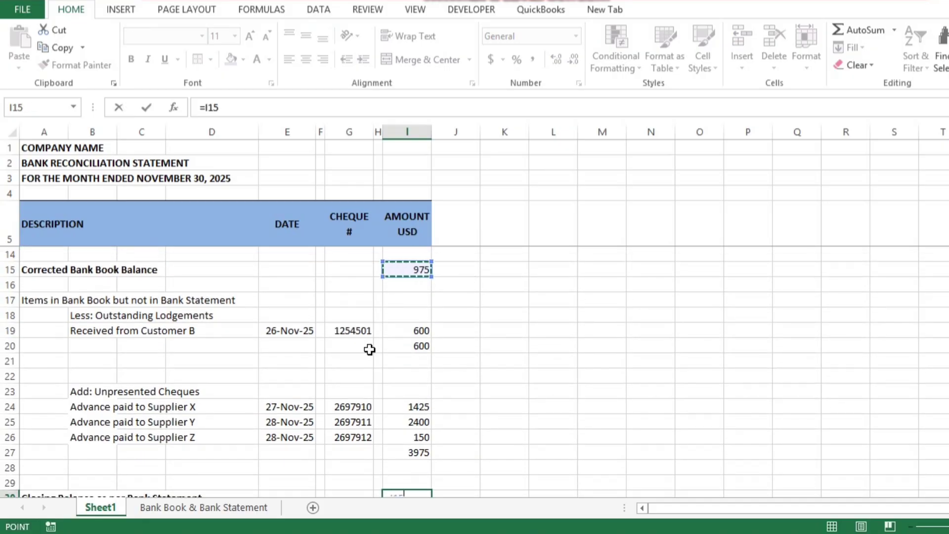
type("-")
scroll(649, 380, "down", 1)
left_click(406, 301)
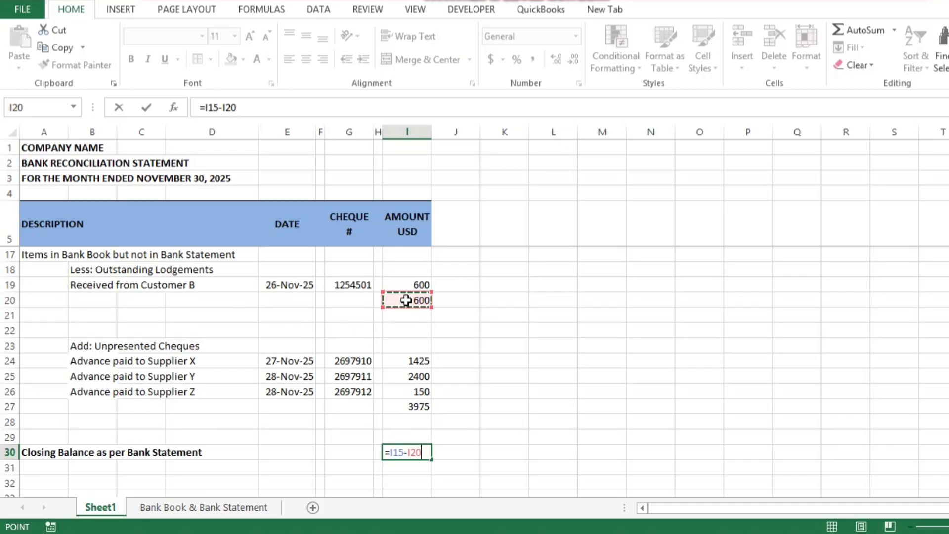
type("+")
left_click(418, 406)
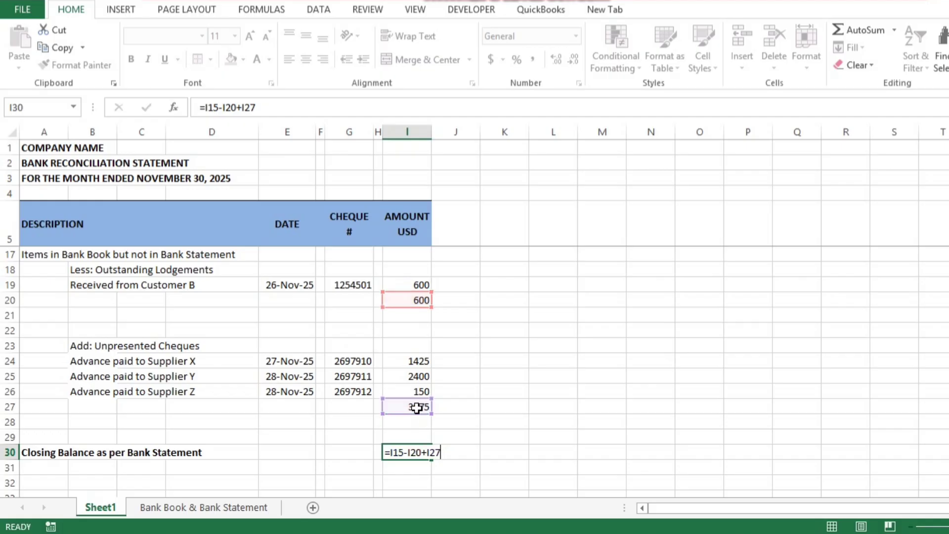
key("Return")
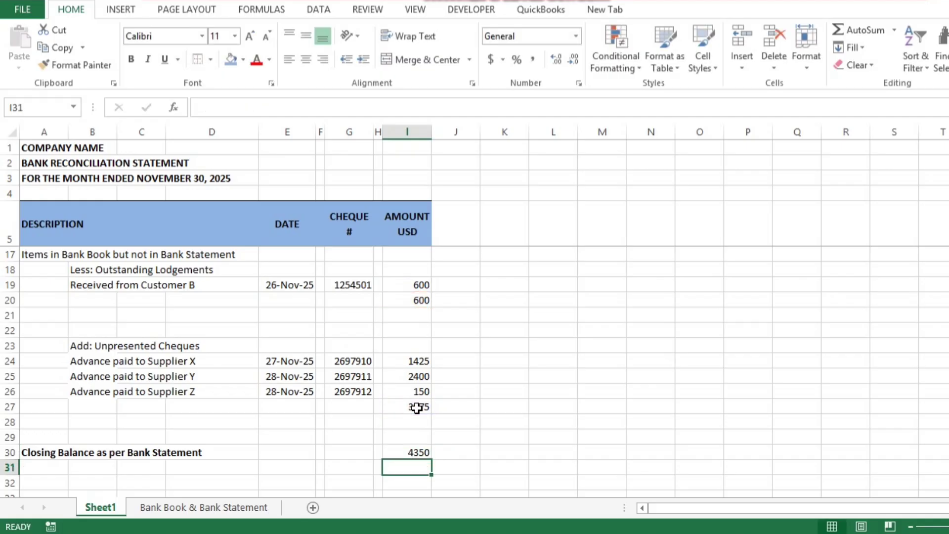
Step: Format the amounts in I7:I30 with the Comma Style and no decimal places
left_click(407, 275)
key("shift+Down")
key("shift+Down")
key("shift+Down")
key("shift+Down")
key("shift+Down")
key("shift+Down")
key("shift+Down")
key("shift+Down")
key("shift+Down")
key("shift+Down")
key("shift+Down")
key("shift+Down")
key("shift+Down")
key("shift+Down")
key("shift+Down")
key("shift+Down")
key("shift+Down")
key("shift+Down")
key("shift+Down")
key("shift+Down")
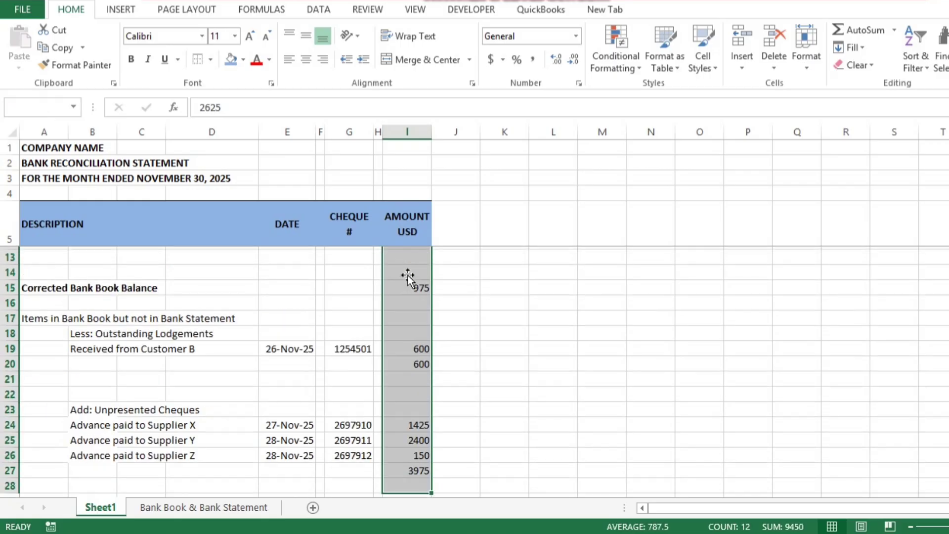
key("shift+Down")
key("shift+Down")
key("shift+Down")
key("shift+Down")
key("shift+Down")
key("shift+Down")
key("shift+Down")
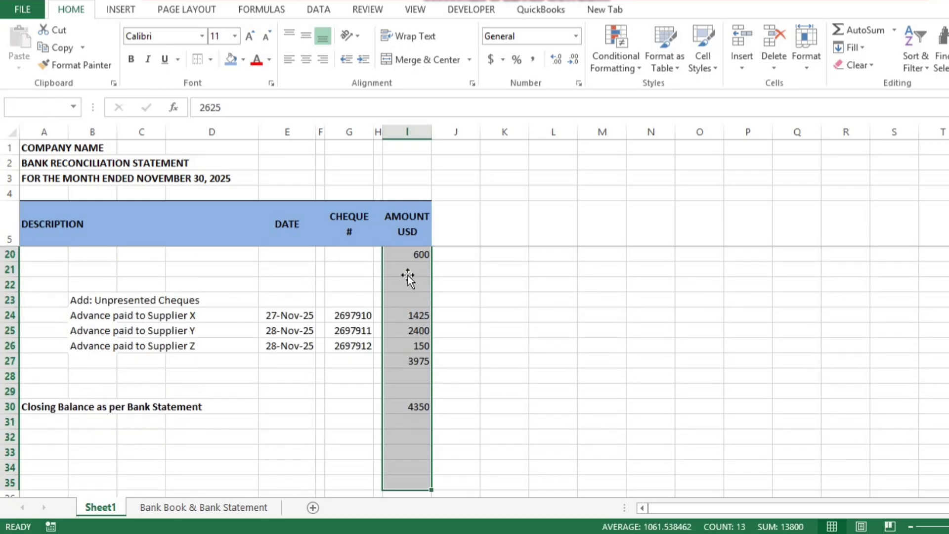
key("shift+Up")
key("shift+Up")
key("shift+Up")
key("shift+Up")
key("shift+Up")
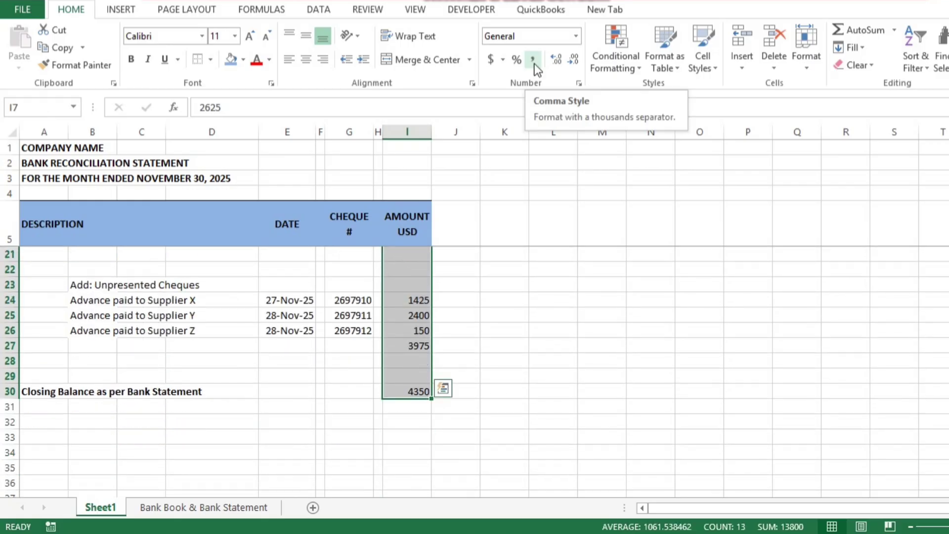
left_click(534, 61)
left_click(574, 59)
left_click(574, 59)
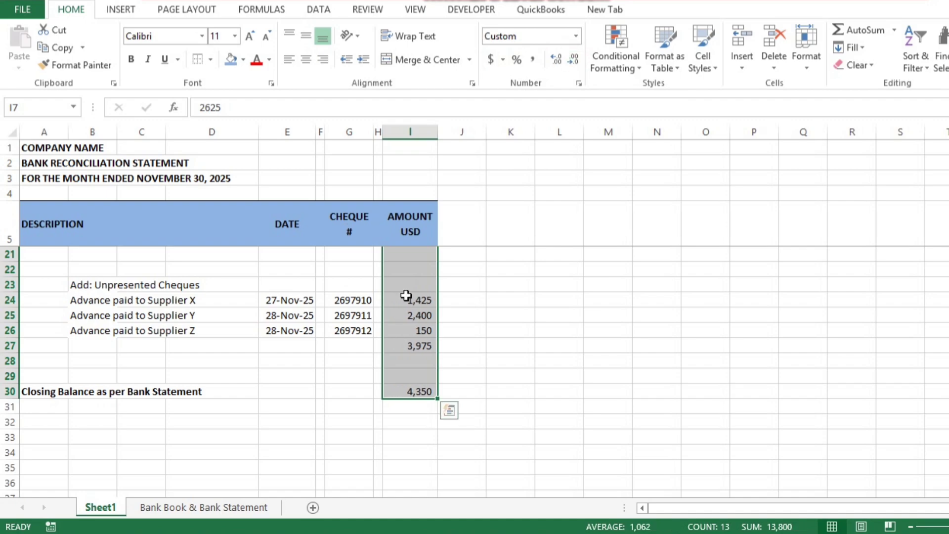
Step: Apply outside borders around the amounts for items missing from the bank book, I9:I11
key("Up")
key("Up")
key("Up")
key("Up")
key("Up")
key("Up")
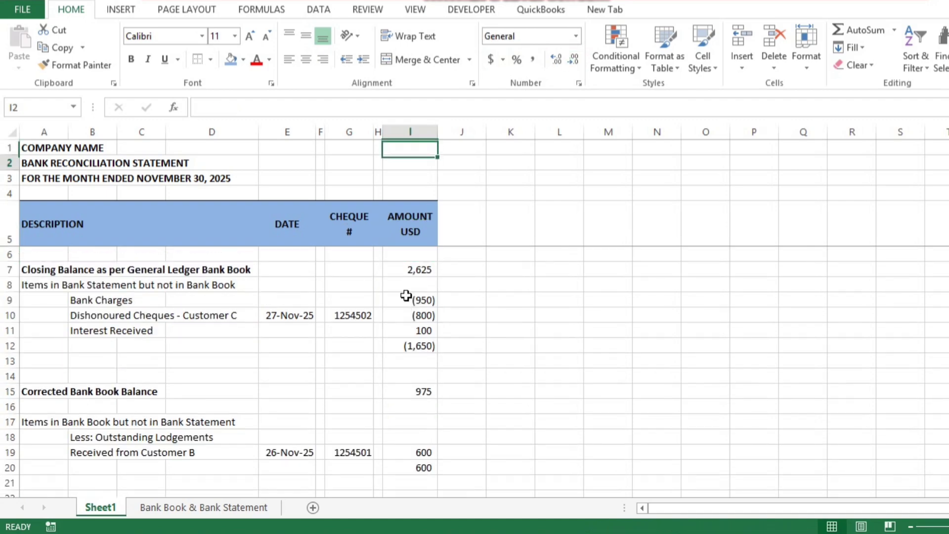
key("Down")
key("Down")
key("Down")
left_click_drag(428, 300, 424, 328)
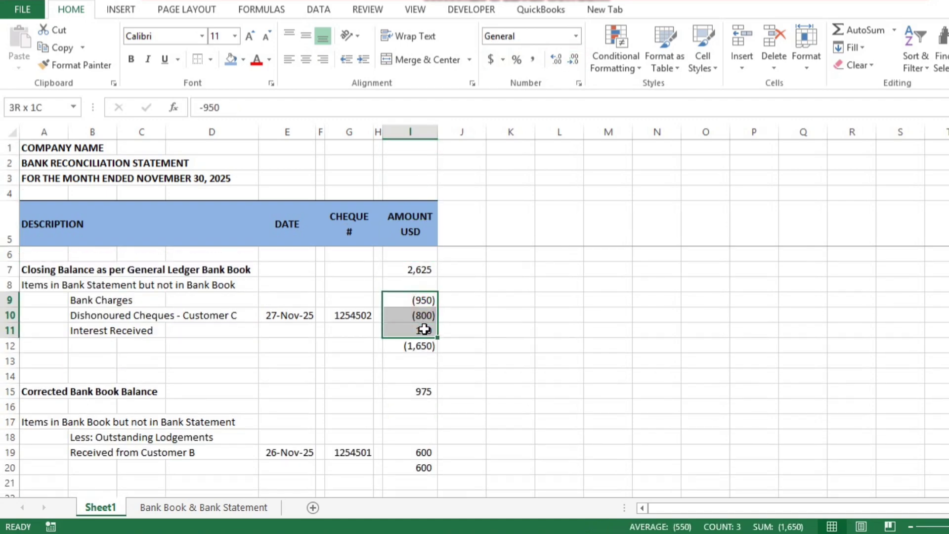
left_click(210, 59)
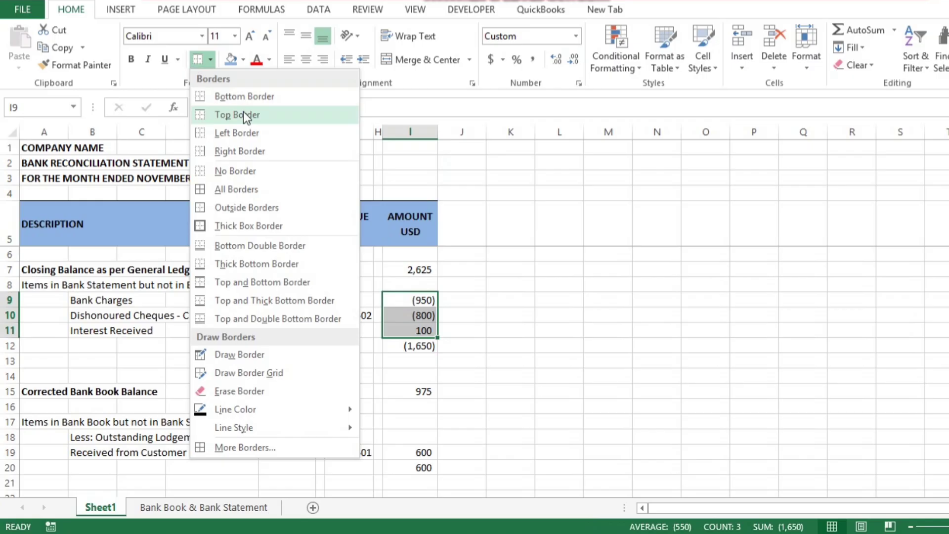
left_click(240, 207)
Step: Apply an outside border to the outstanding lodgement amount in I19
left_click(339, 468)
key("Right")
key("Right")
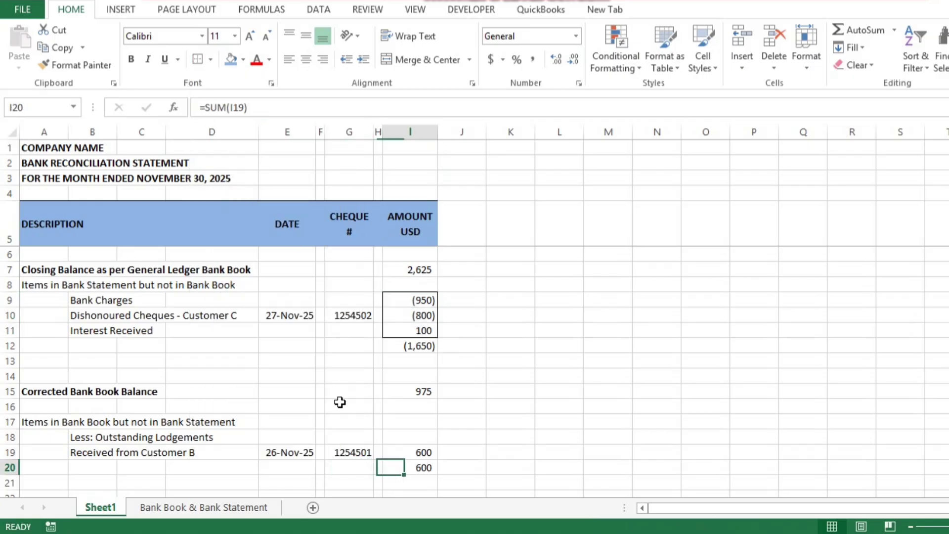
key("Up")
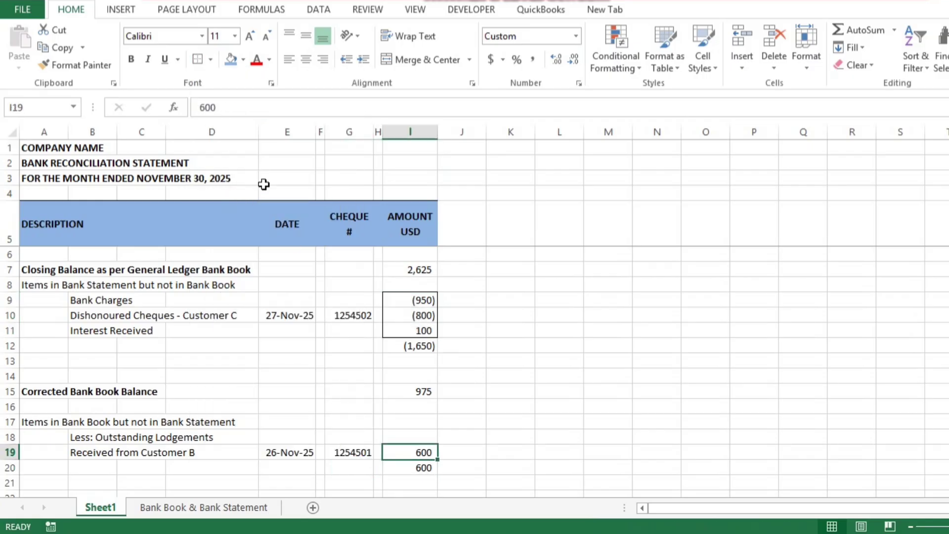
left_click(199, 64)
Step: Apply outside borders around the unpresented cheque amounts, I24:I26
key("Down")
key("Down")
key("Down")
key("Down")
key("Down")
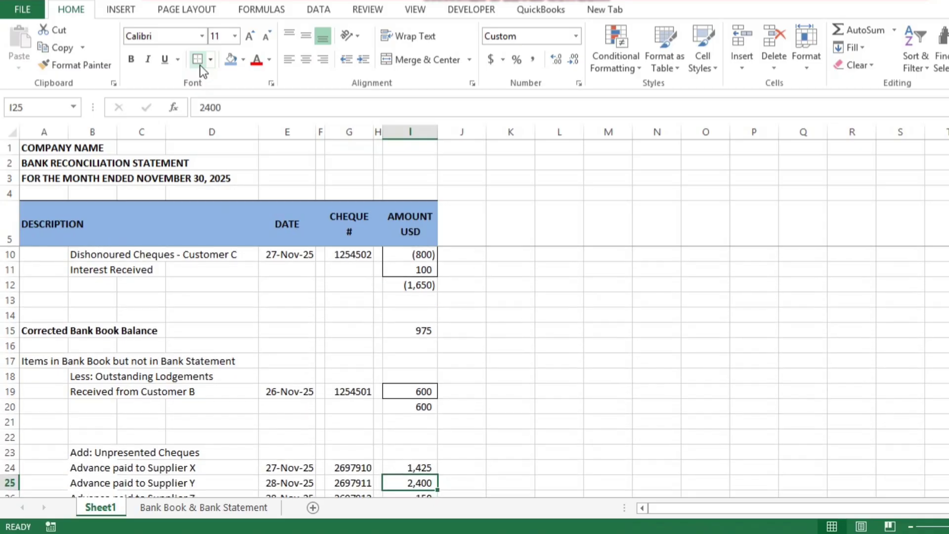
key("shift+Down")
key("shift+Down")
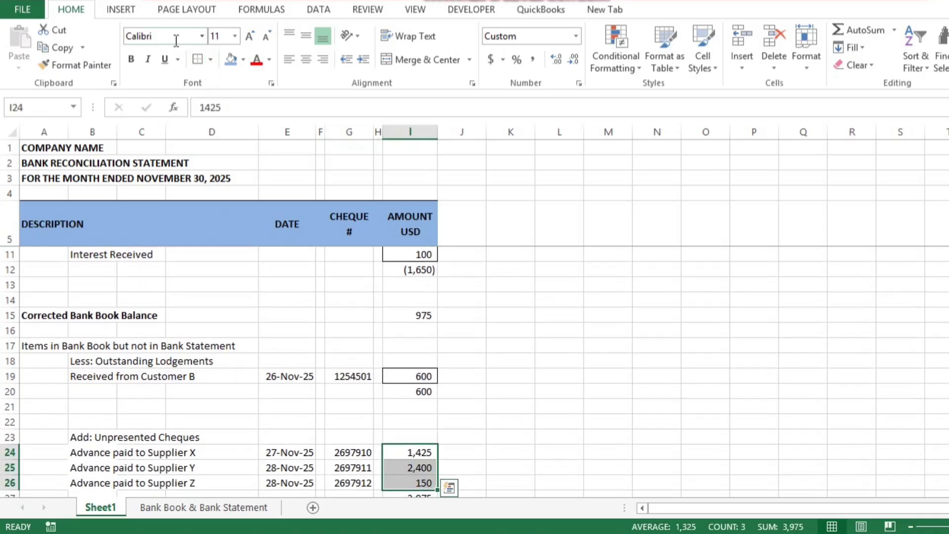
left_click(194, 59)
Step: Apply a Top and Double Bottom Border to the corrected bank book balance in I15
key("Up")
key("Up")
key("Up")
key("Up")
key("Up")
key("Up")
key("Up")
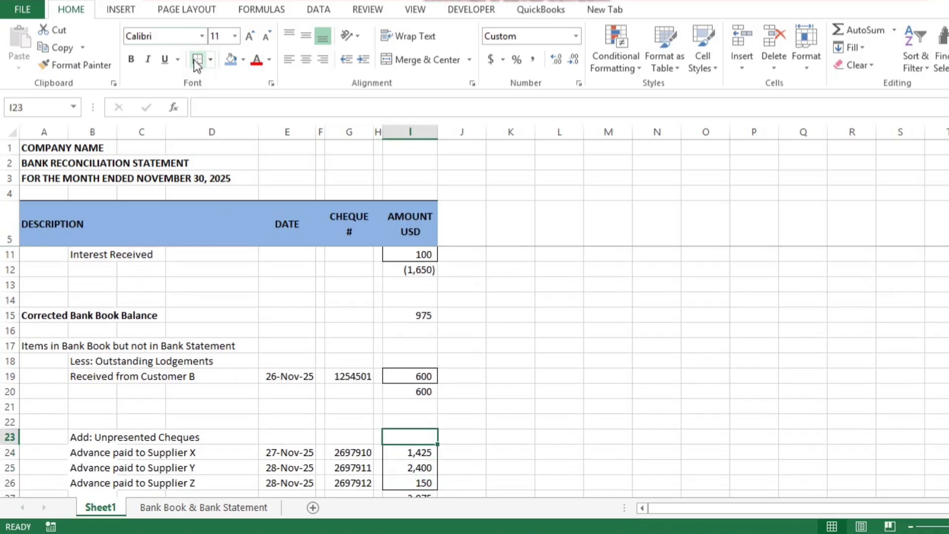
key("Up")
key("Up")
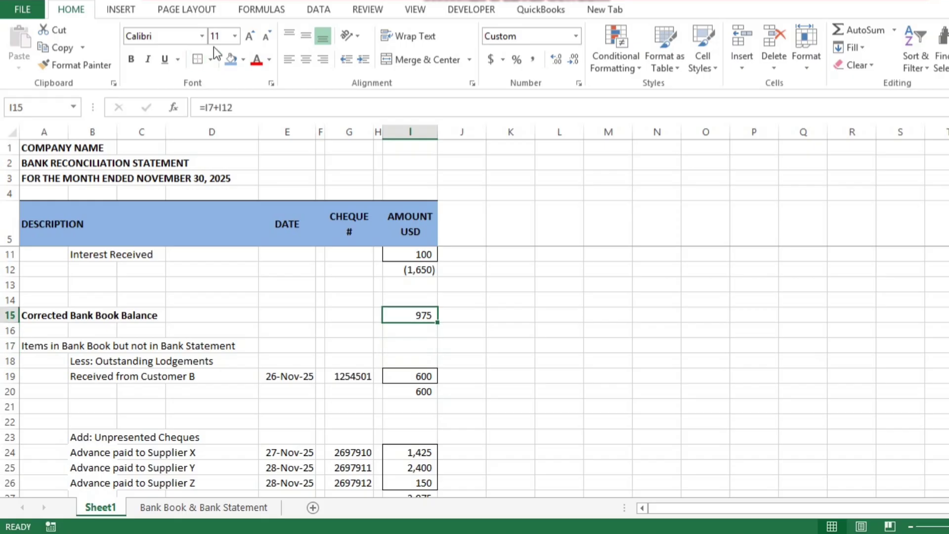
left_click(212, 59)
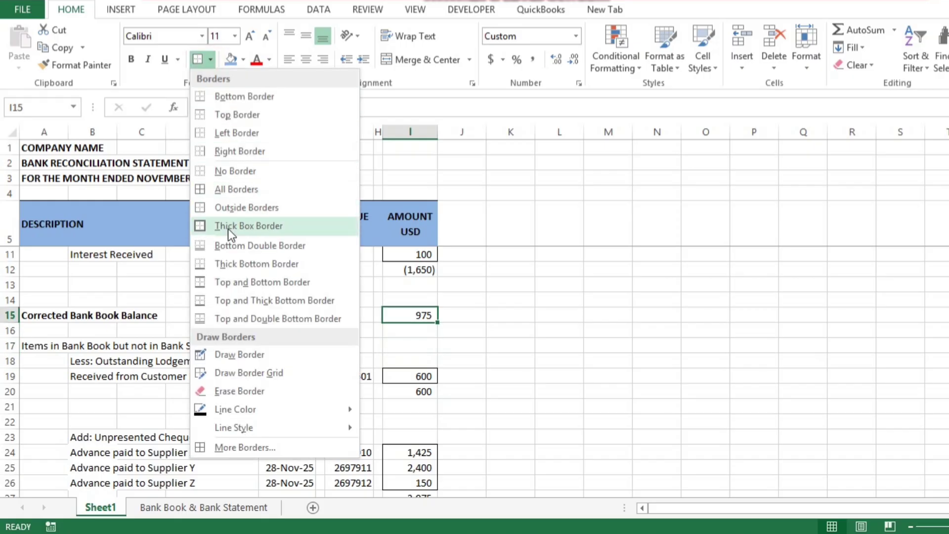
left_click(229, 315)
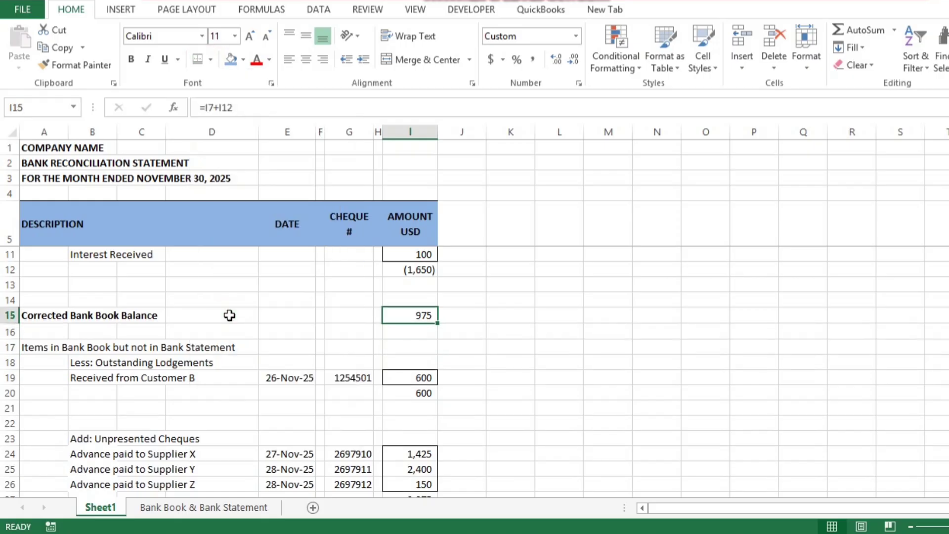
Step: Apply a Top and Double Bottom Border and bold to the closing balance as per bank statement in I30
key("Down")
key("Down")
key("Down")
key("Down")
key("Down")
key("Down")
key("Down")
key("Down")
key("Down")
key("Down")
key("Down")
key("Down")
key("Down")
key("Down")
key("Down")
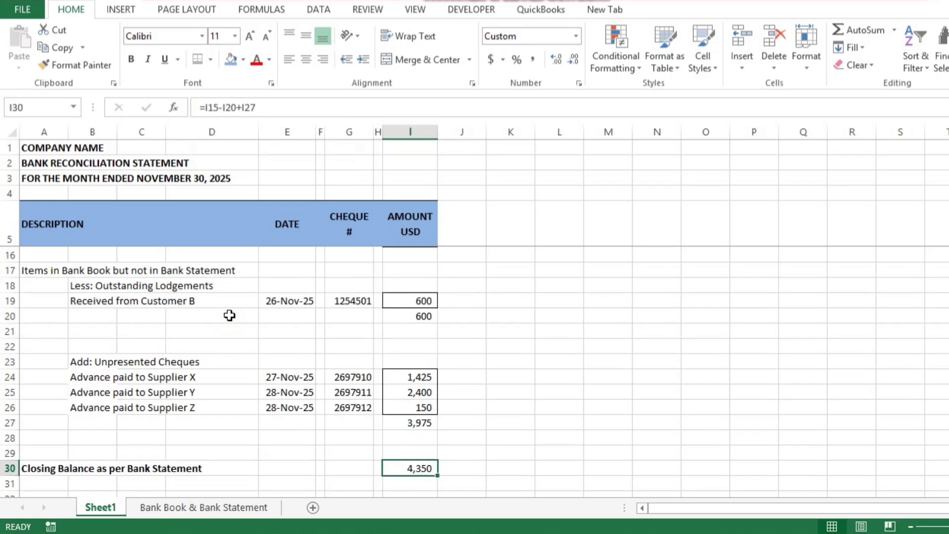
left_click(197, 60)
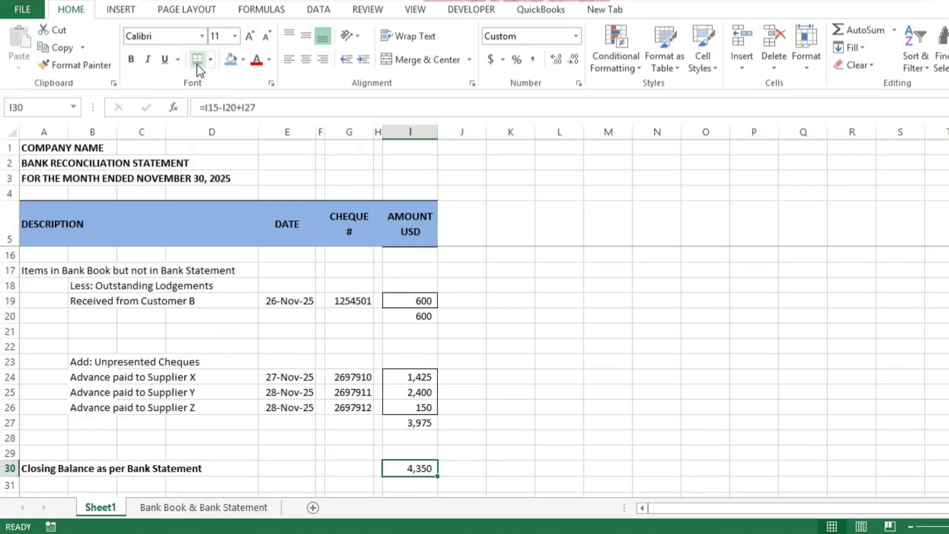
key("ctrl+b")
key("Down")
key("Down")
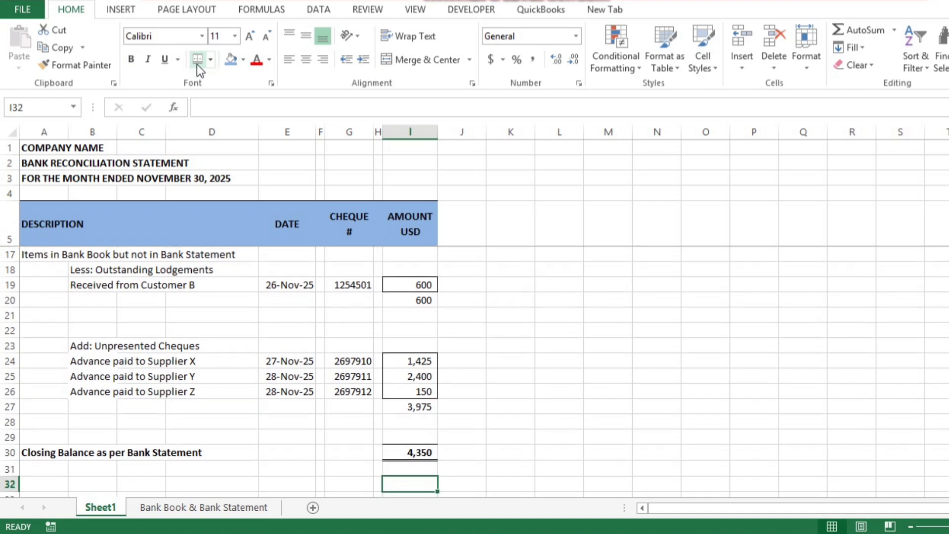
Step: Compare the closing balance in L11 of the Bank Book & Bank Statement sheet with the reconciled balance in I30 of Sheet1
key("ctrl+Page_Down")
key("Up")
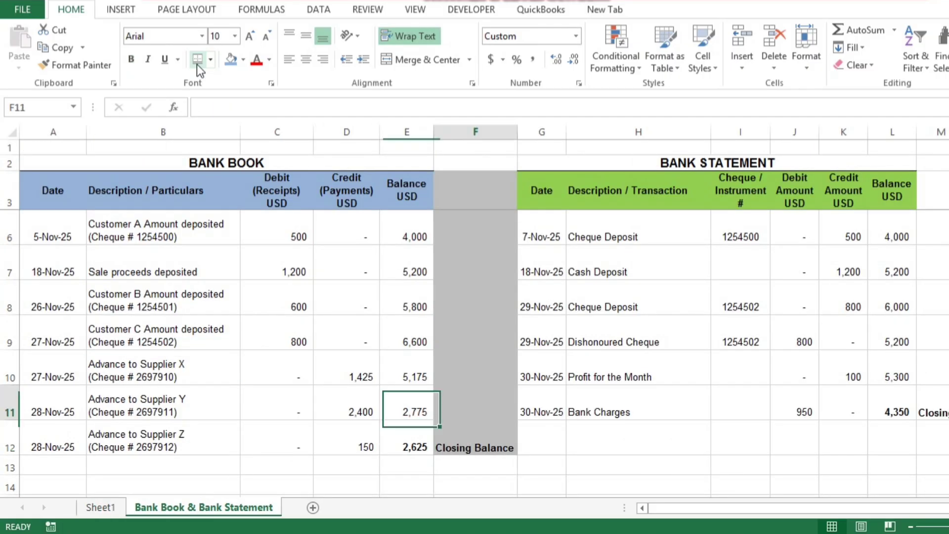
key("Right")
key("Right")
key("Right")
key("Right")
key("Right")
key("Right")
key("Right")
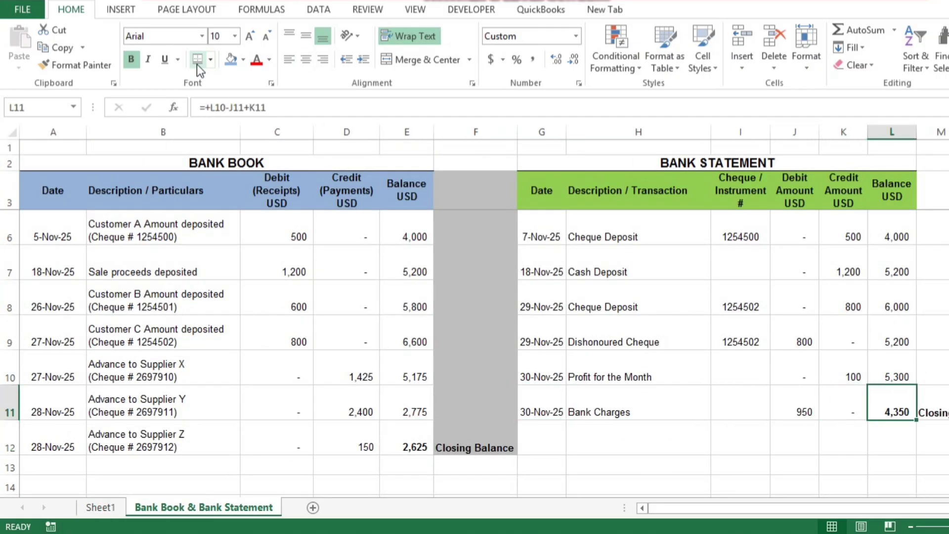
key("ctrl+Page_Up")
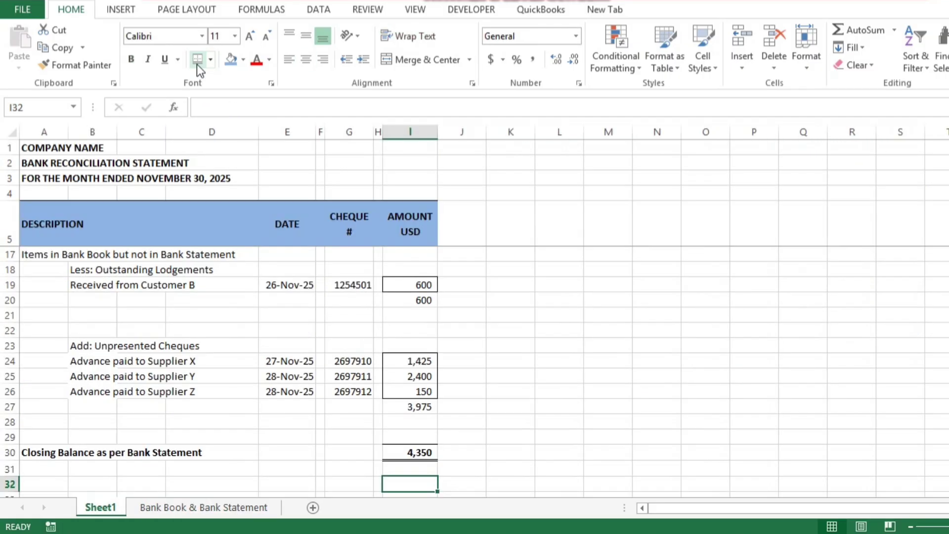
key("Up")
key("Up")
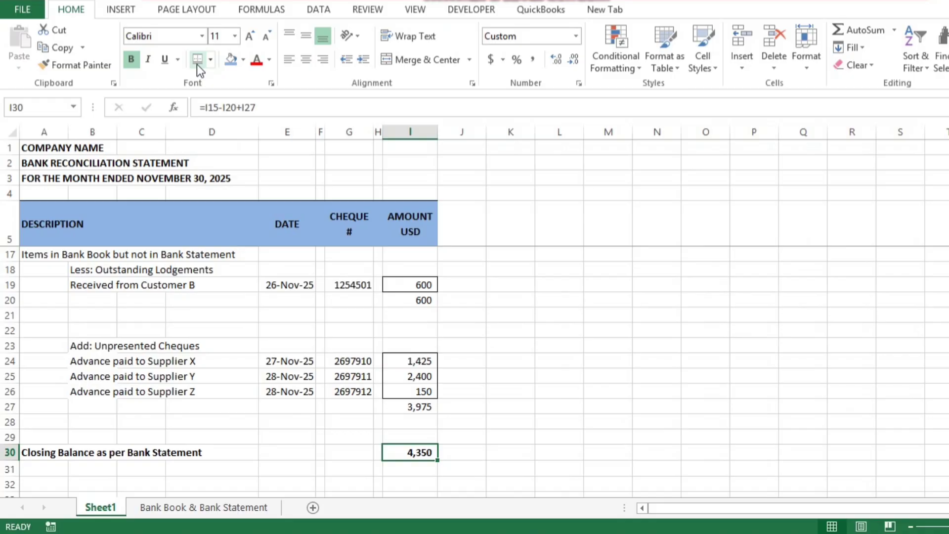